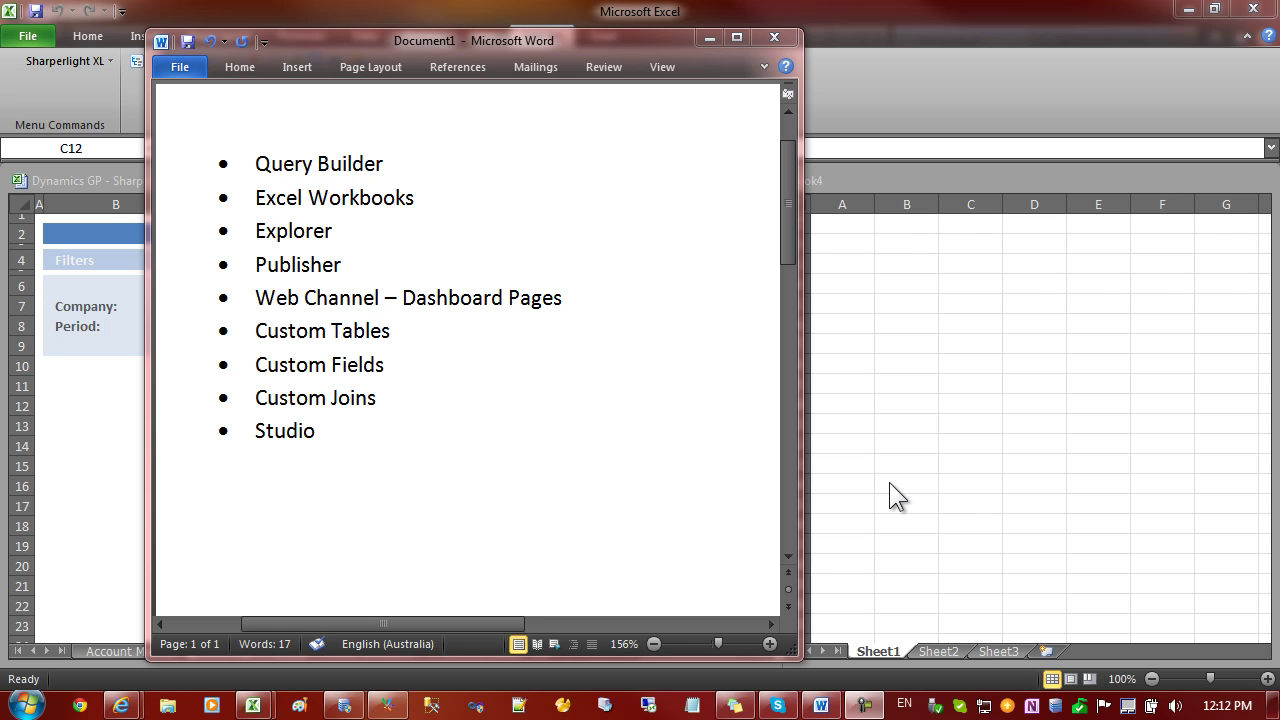
- Review the Word topic notes, pointing out the Custom Tables topic
left_click(387, 167)
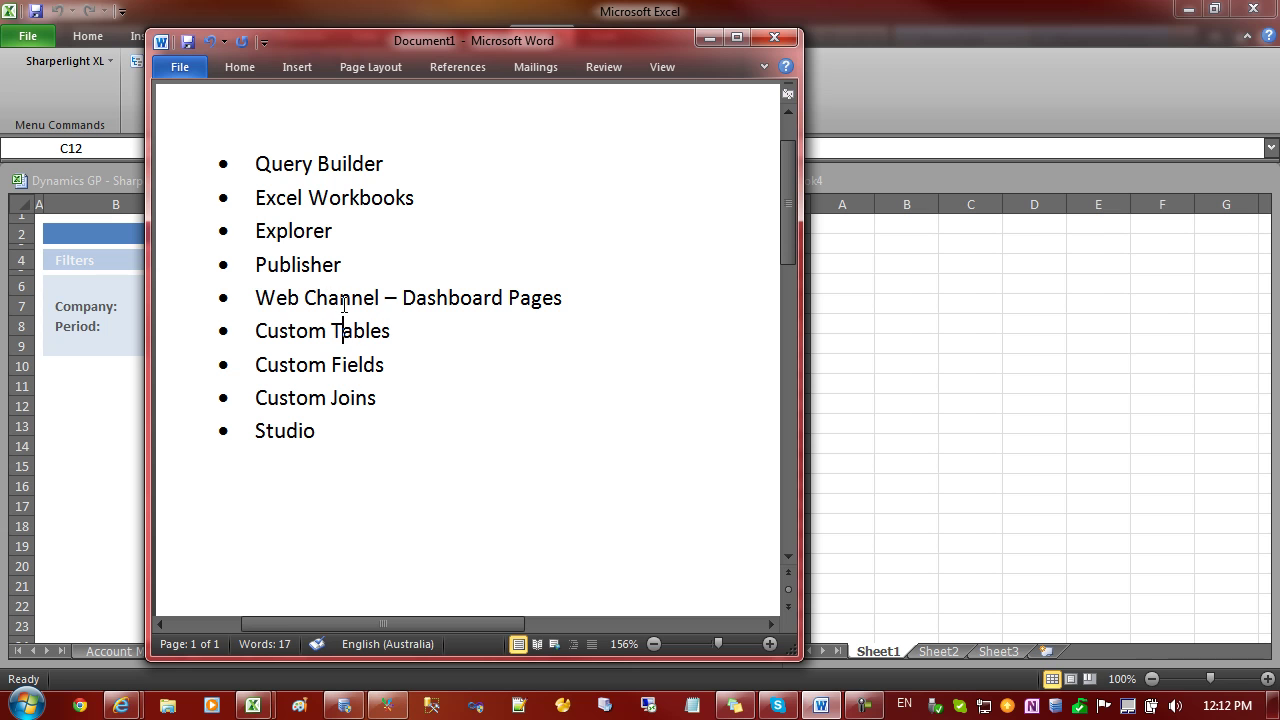
left_click(400, 340)
left_click(113, 415)
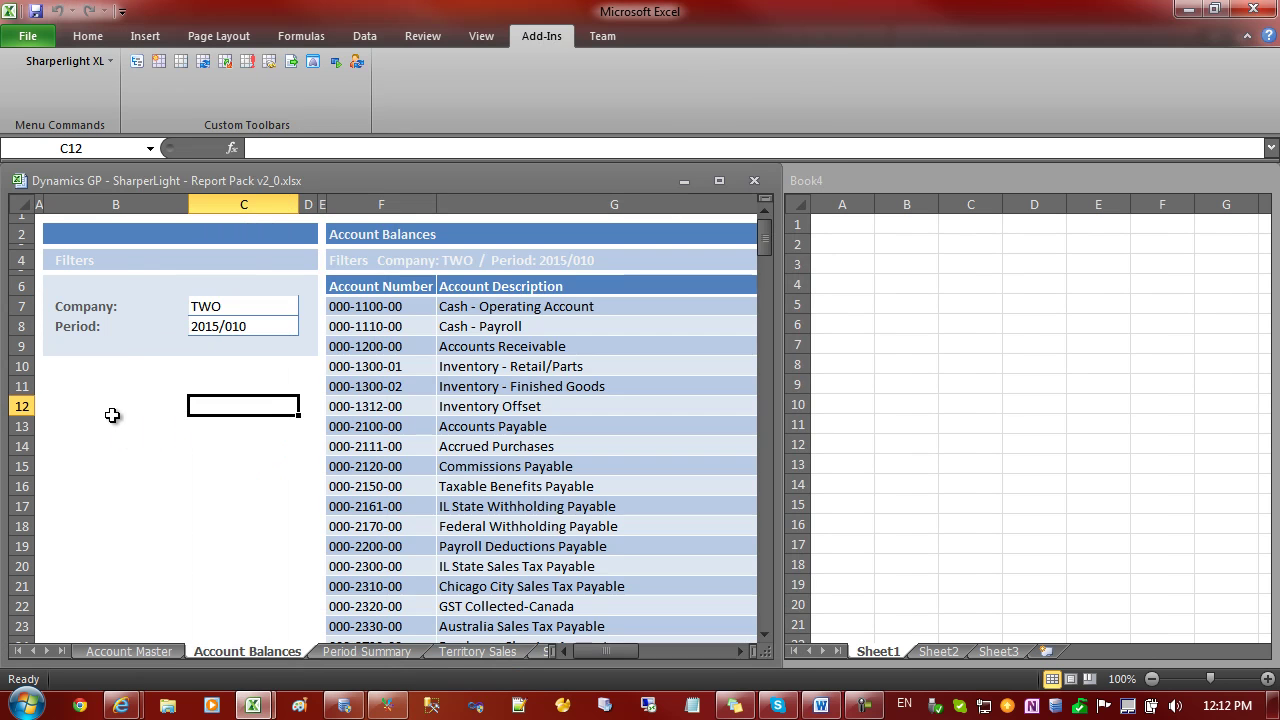
left_click(136, 377)
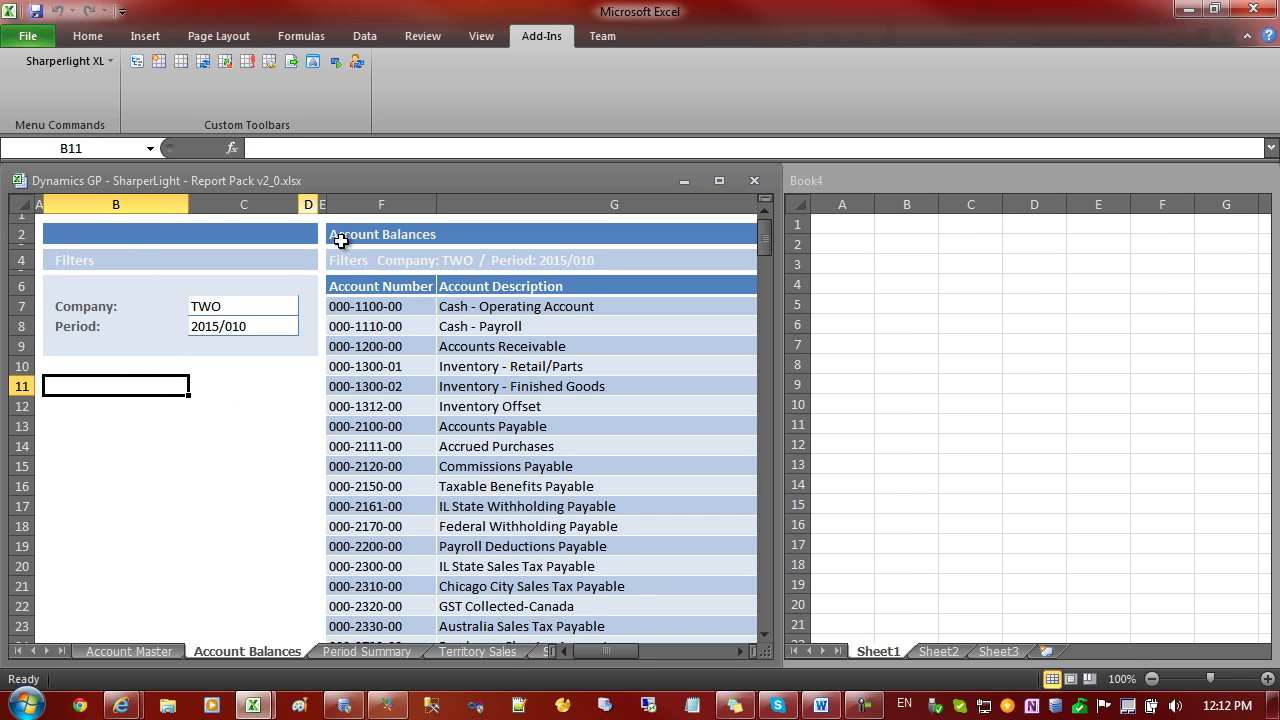
left_click(356, 271)
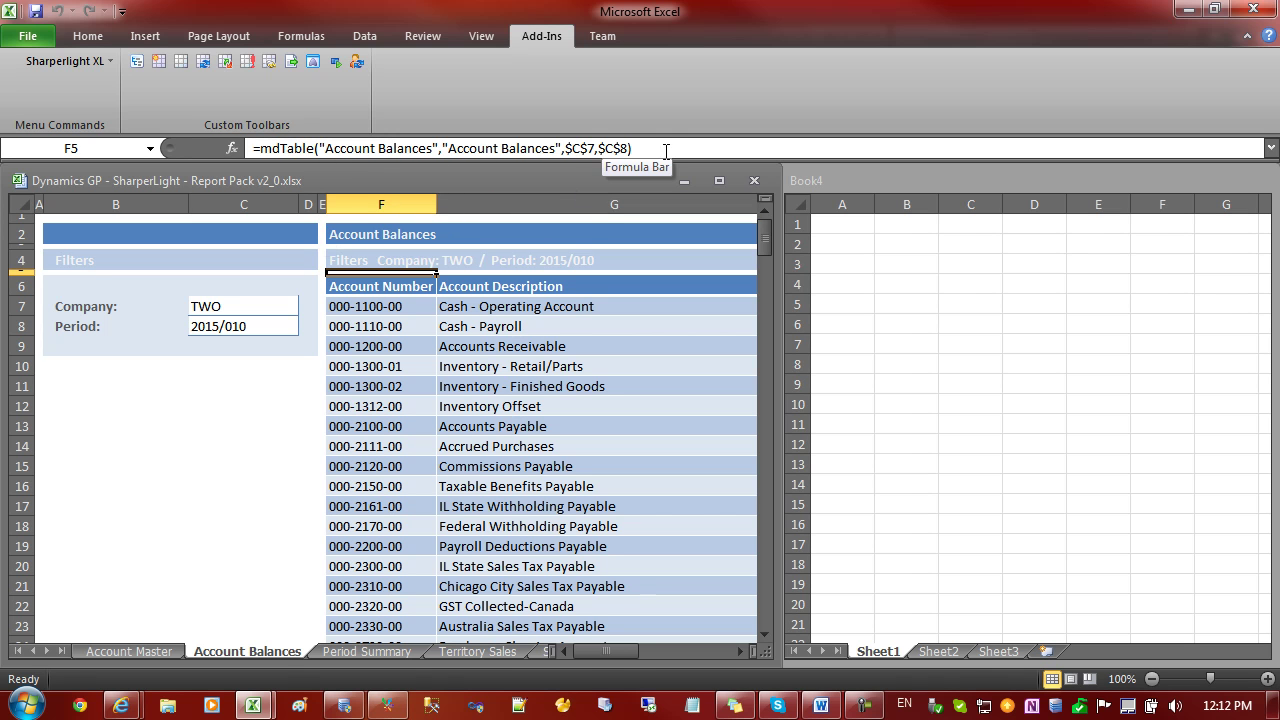
left_click(488, 366)
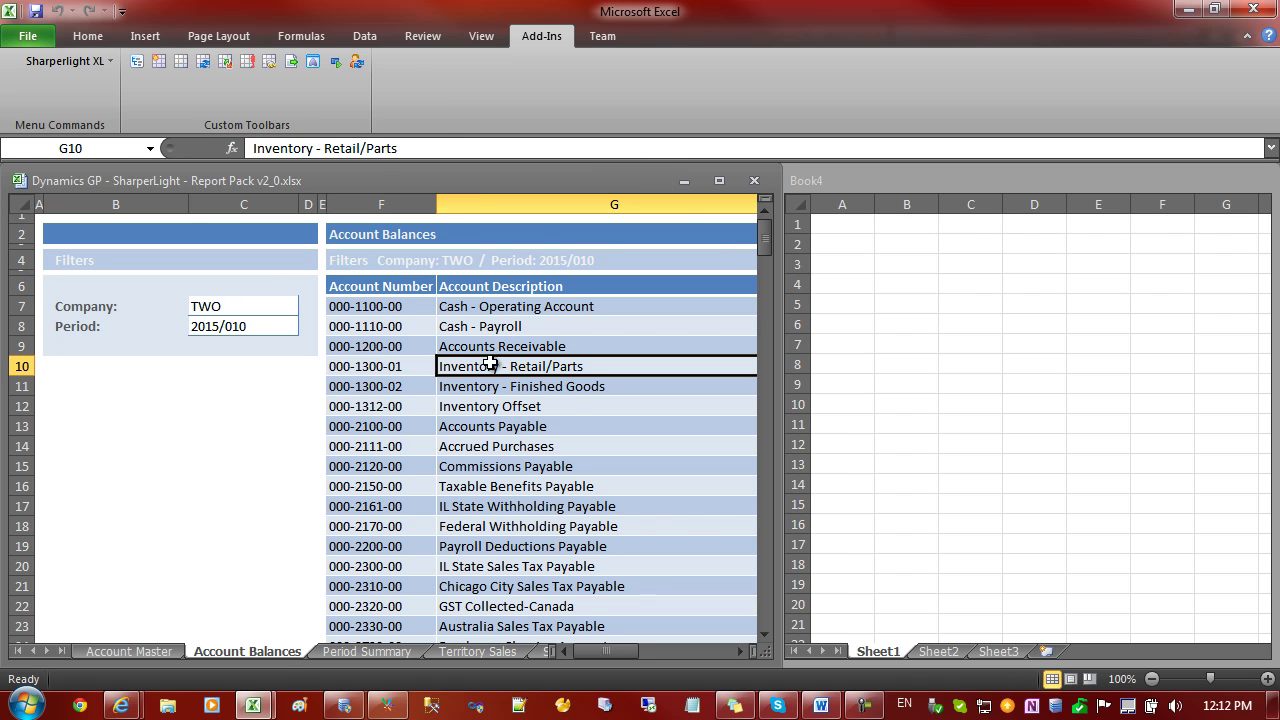
left_click(246, 430)
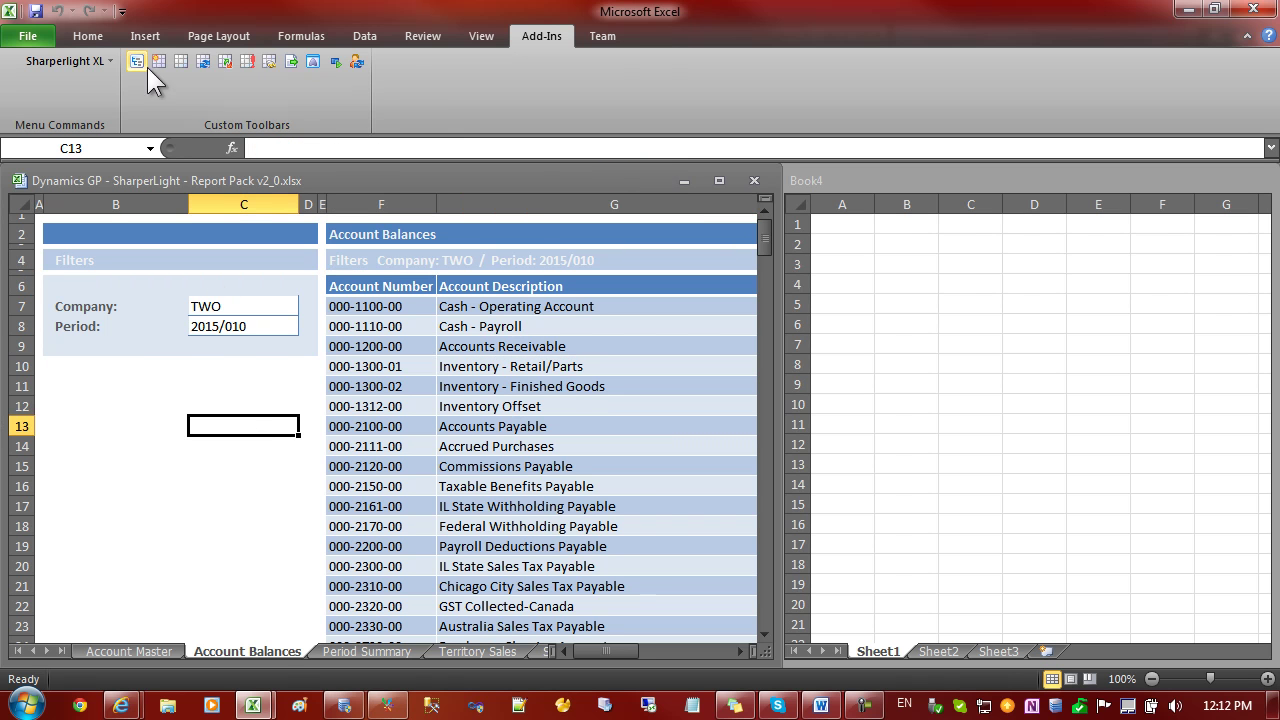
left_click(138, 61)
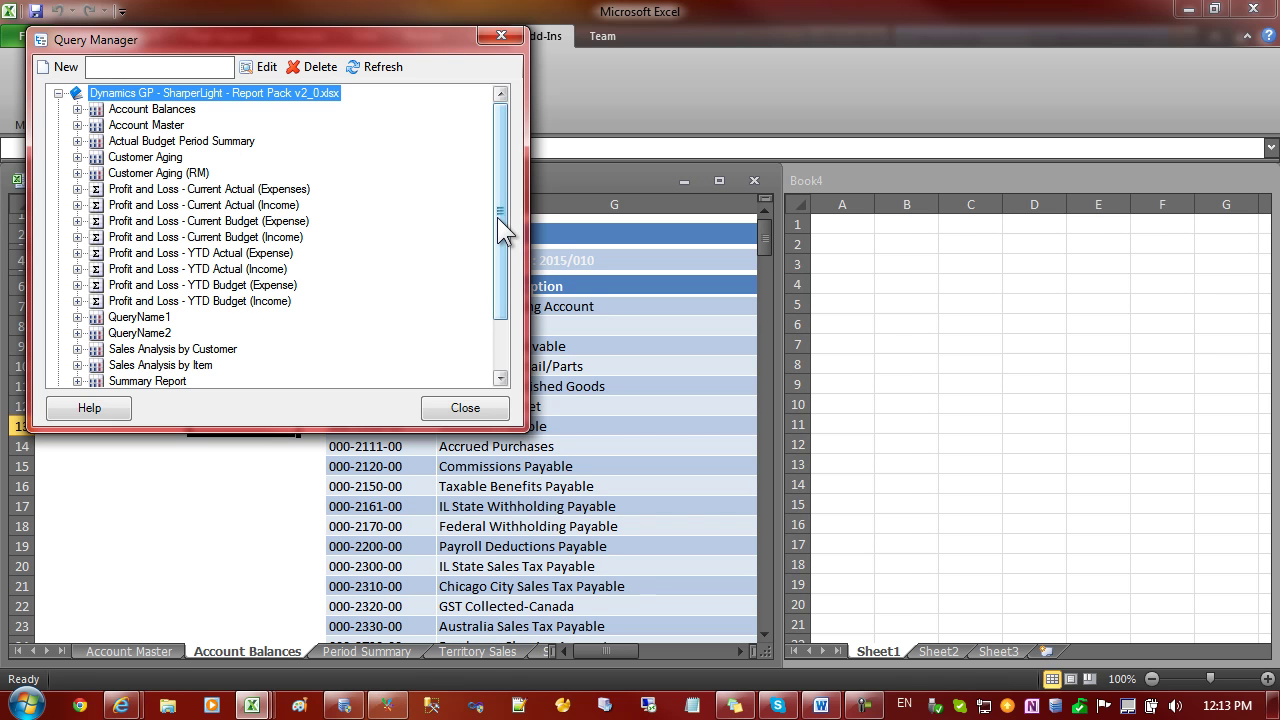
left_click(501, 37)
left_click(172, 371)
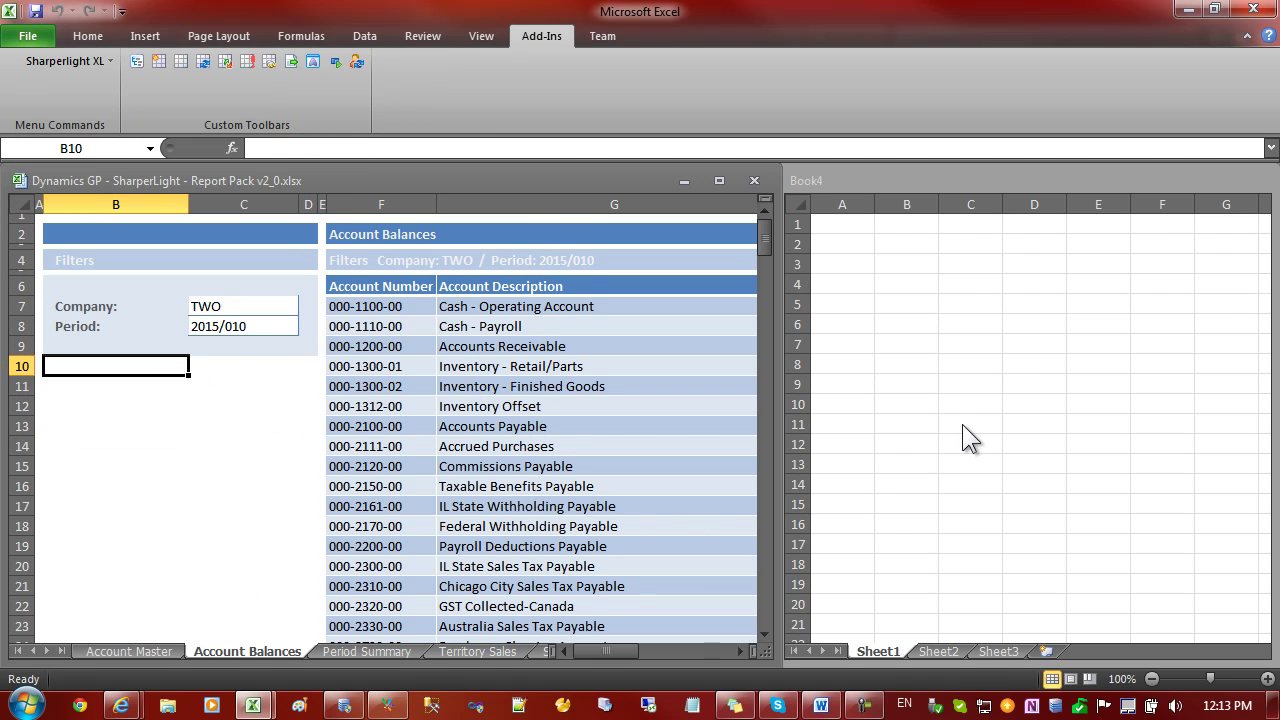
- Copy the Account Balances sheet into Book4 with Move or Copy and Create a copy
left_click(209, 566)
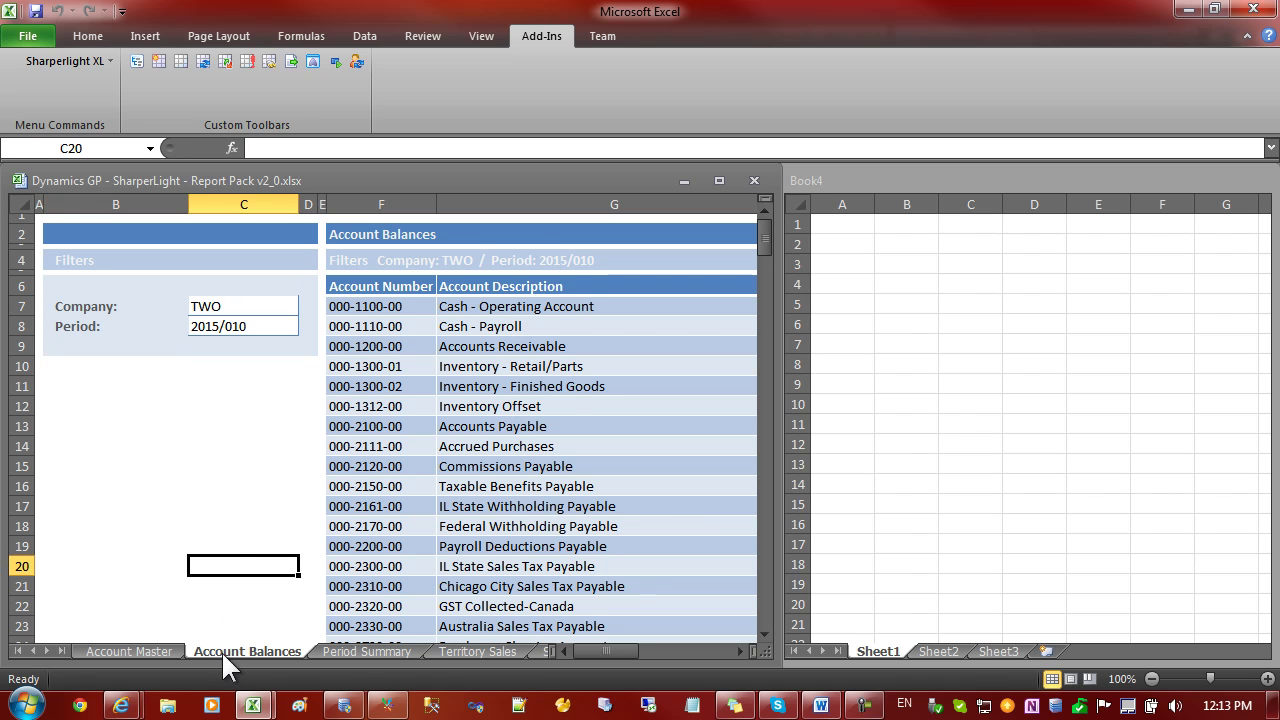
right_click(237, 649)
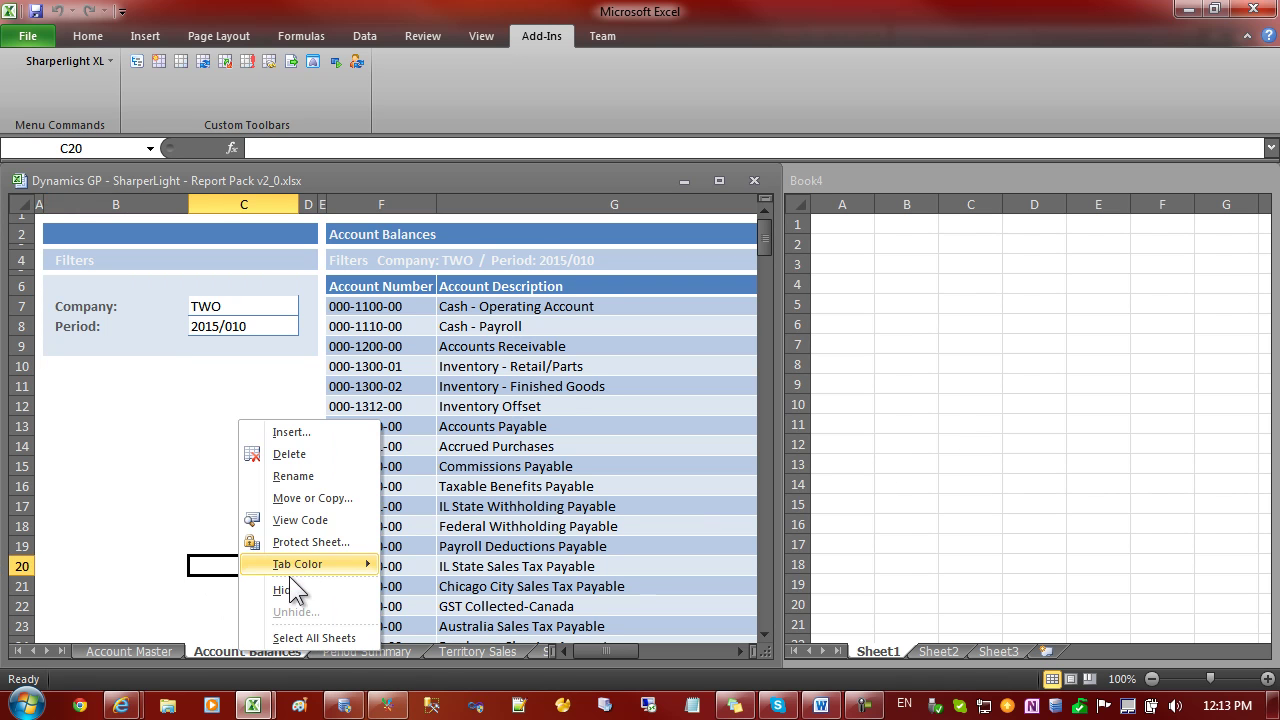
left_click(300, 499)
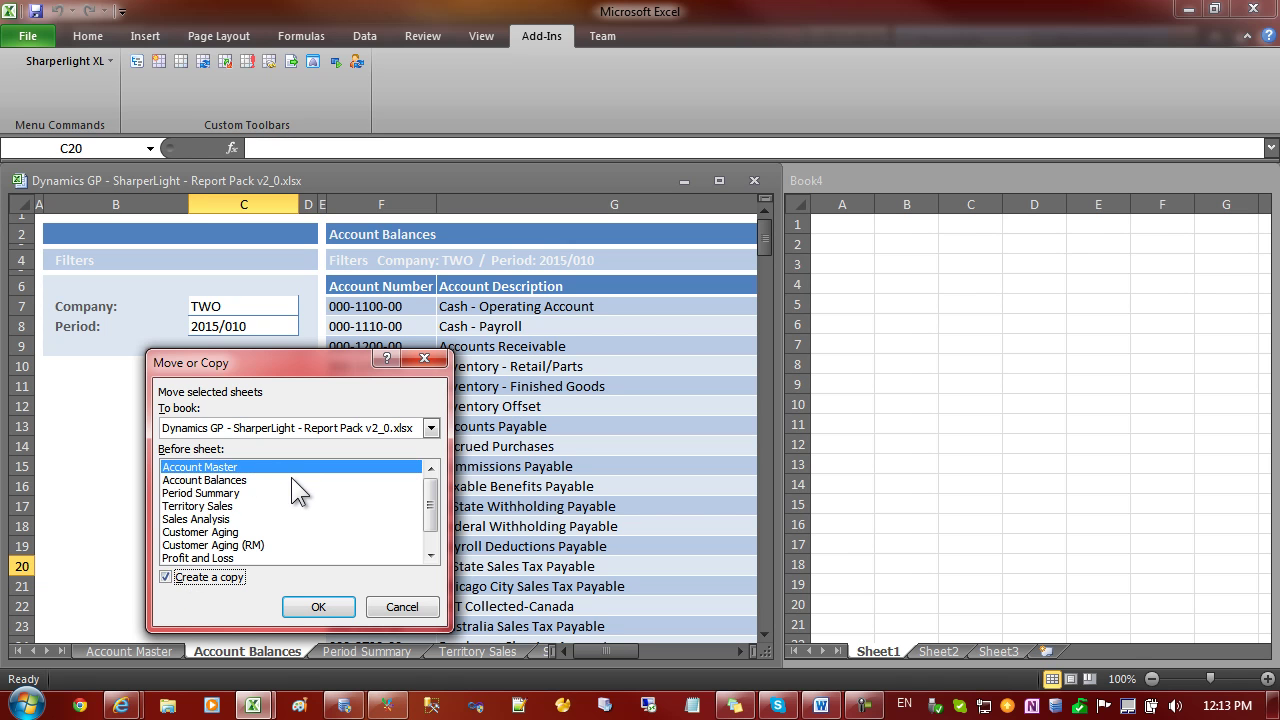
left_click(430, 428)
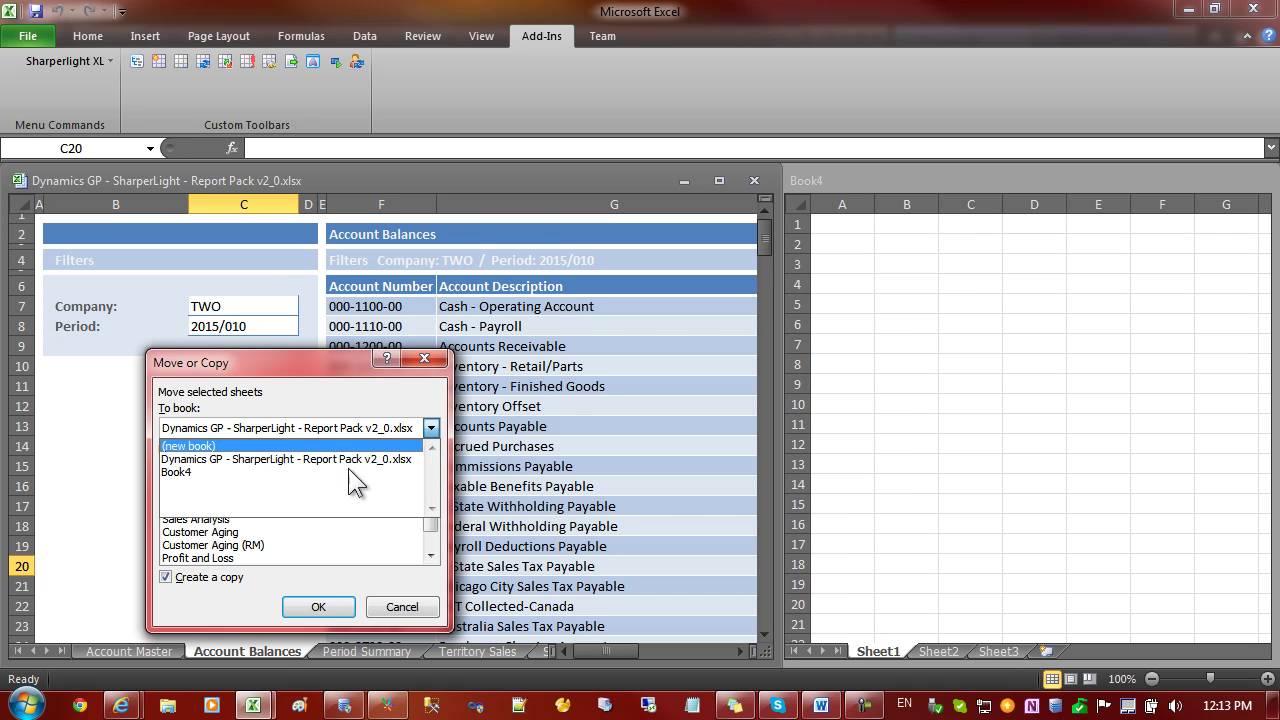
left_click(281, 473)
left_click(320, 606)
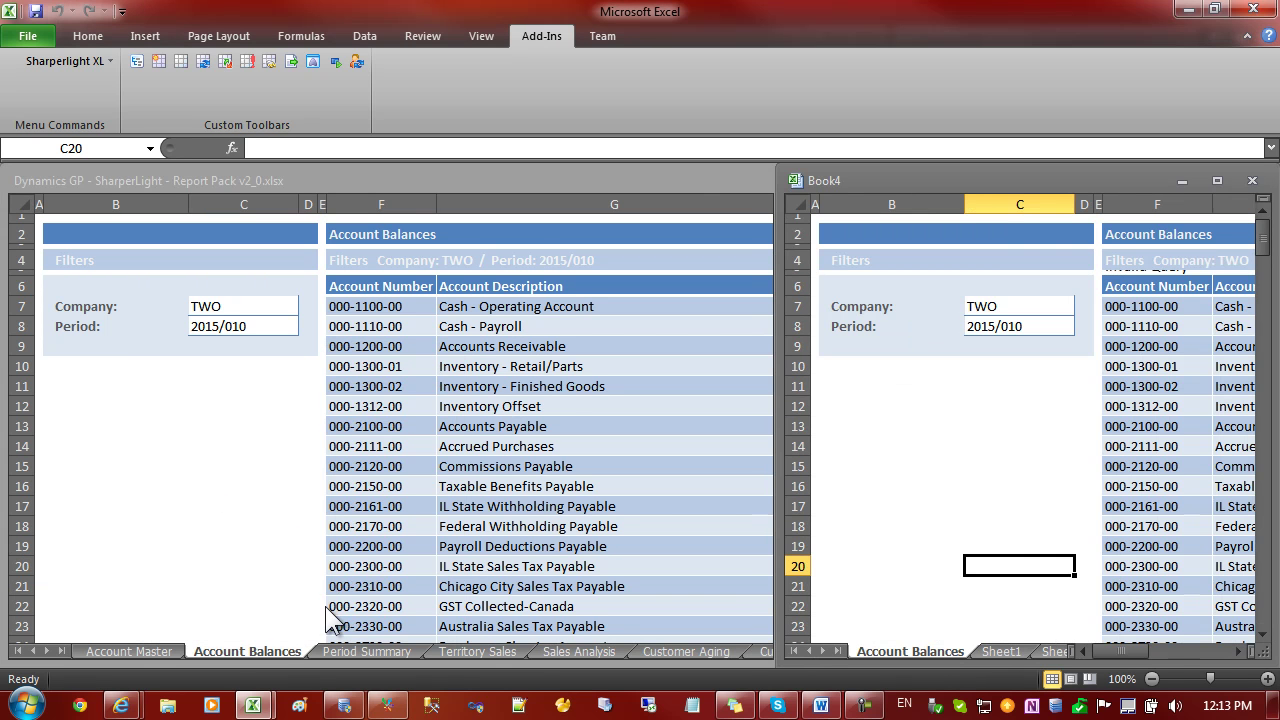
- Check the copied mdTable formula on Book4's Account Balances sheet
left_click(890, 391)
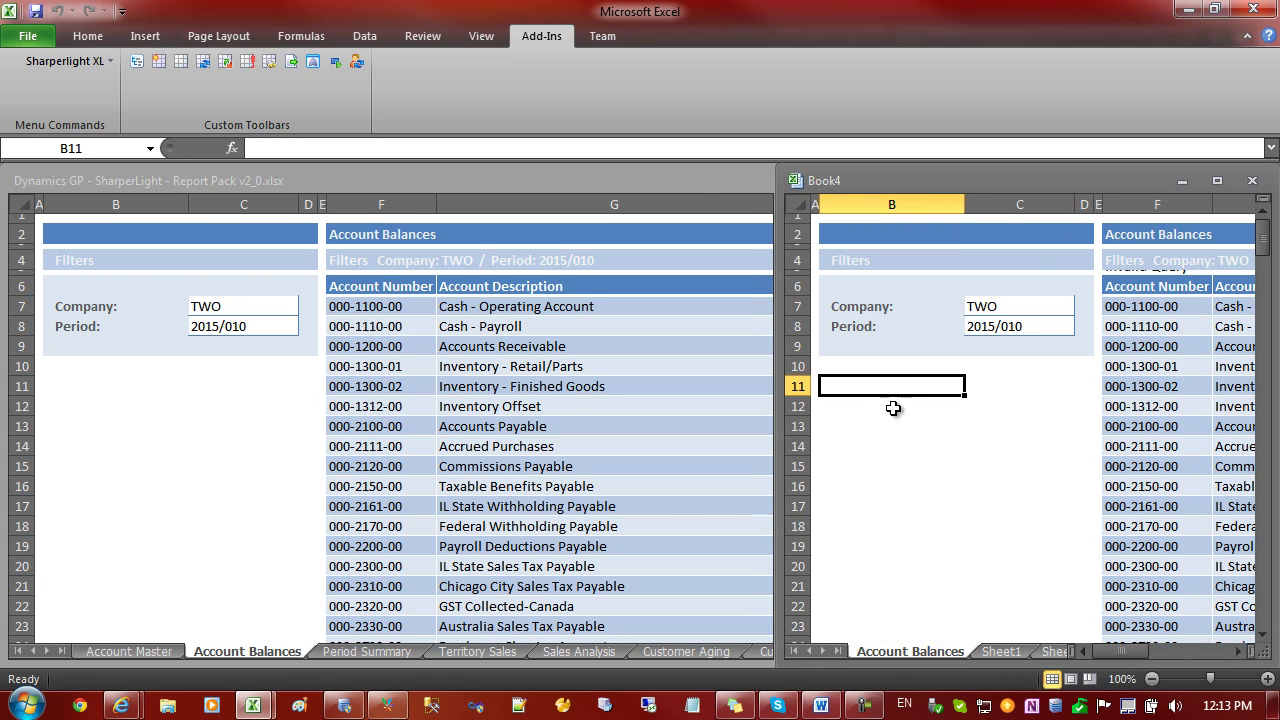
left_click(1130, 270)
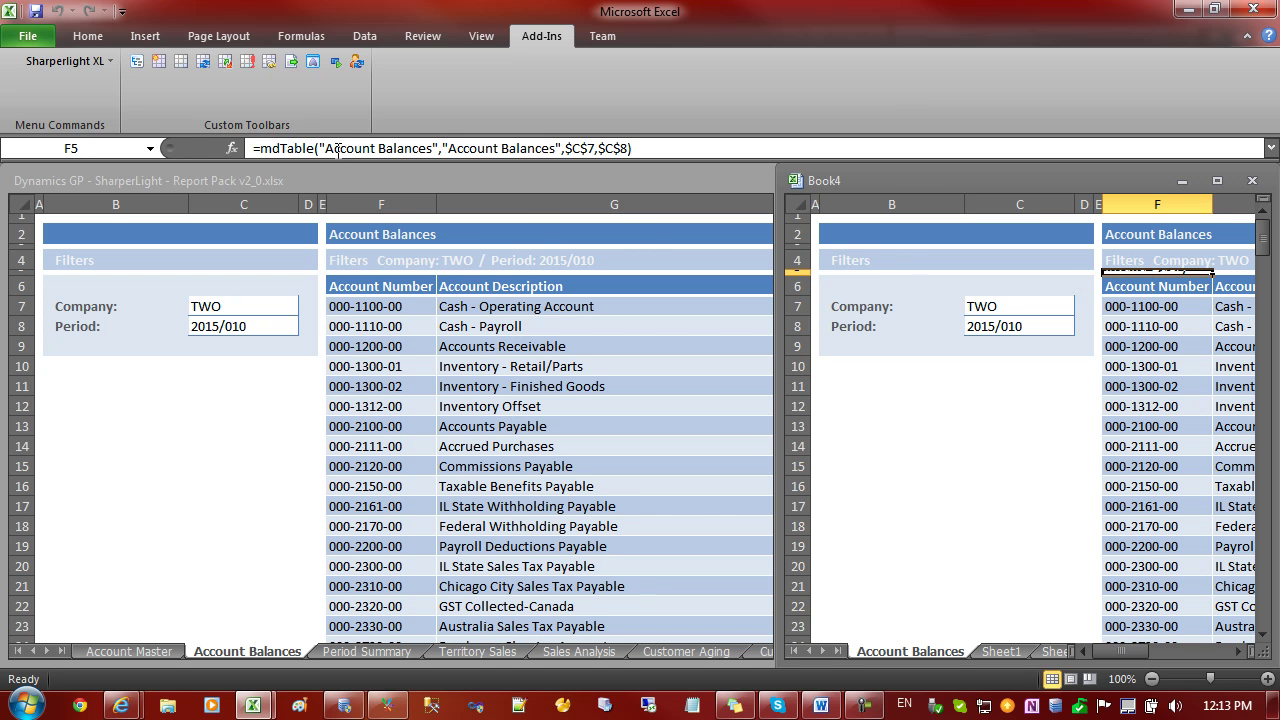
left_click(892, 364)
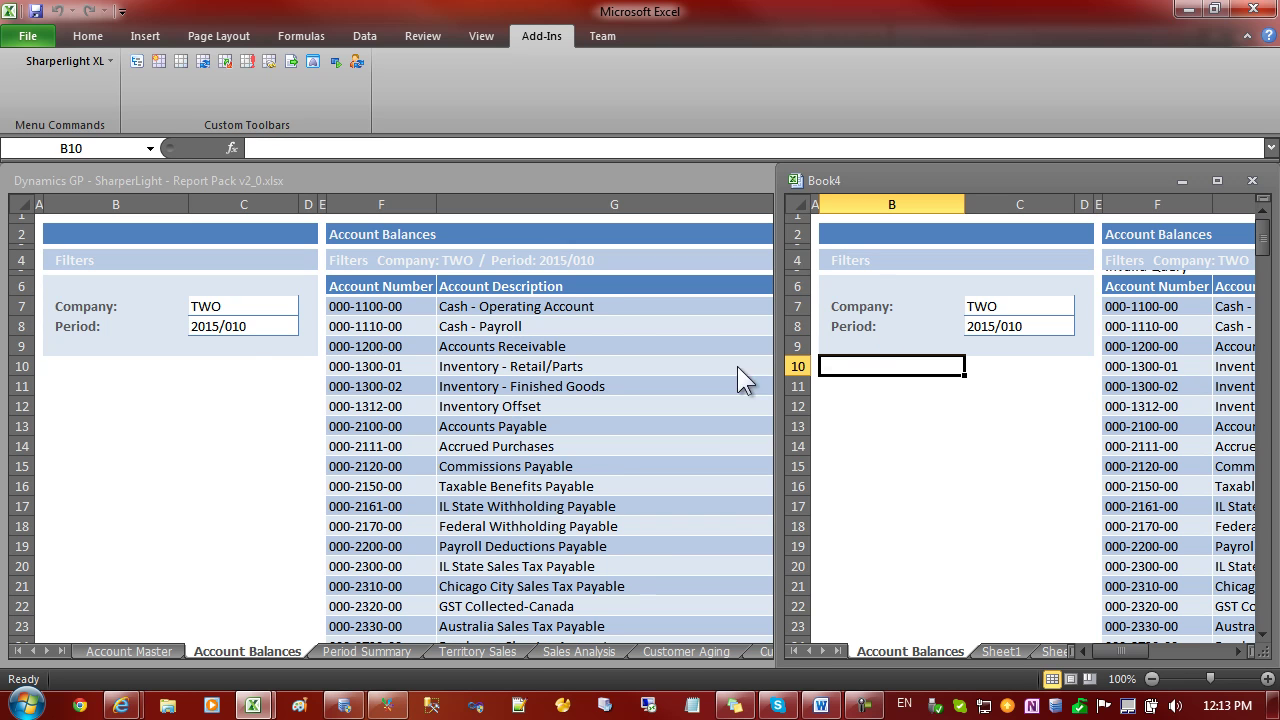
- Open SharperLight Query Manager from the Report Pack workbook and find the Book4 entry
left_click(220, 358)
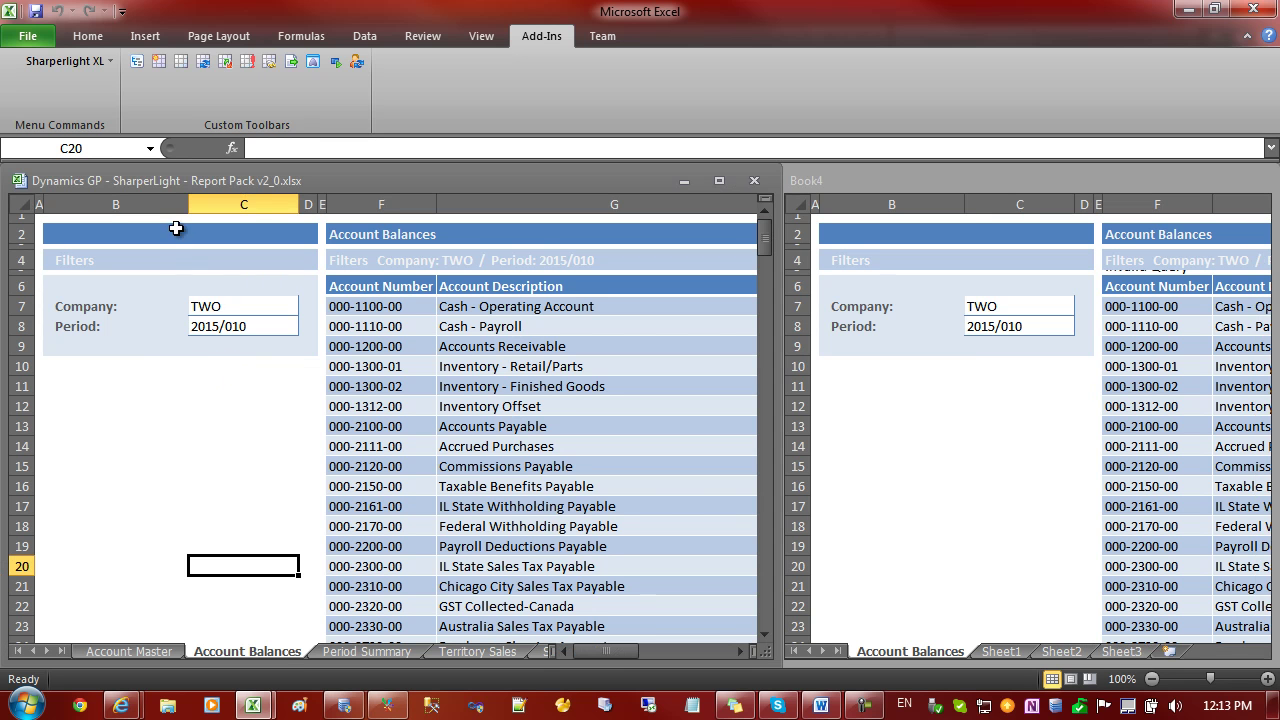
left_click(136, 61)
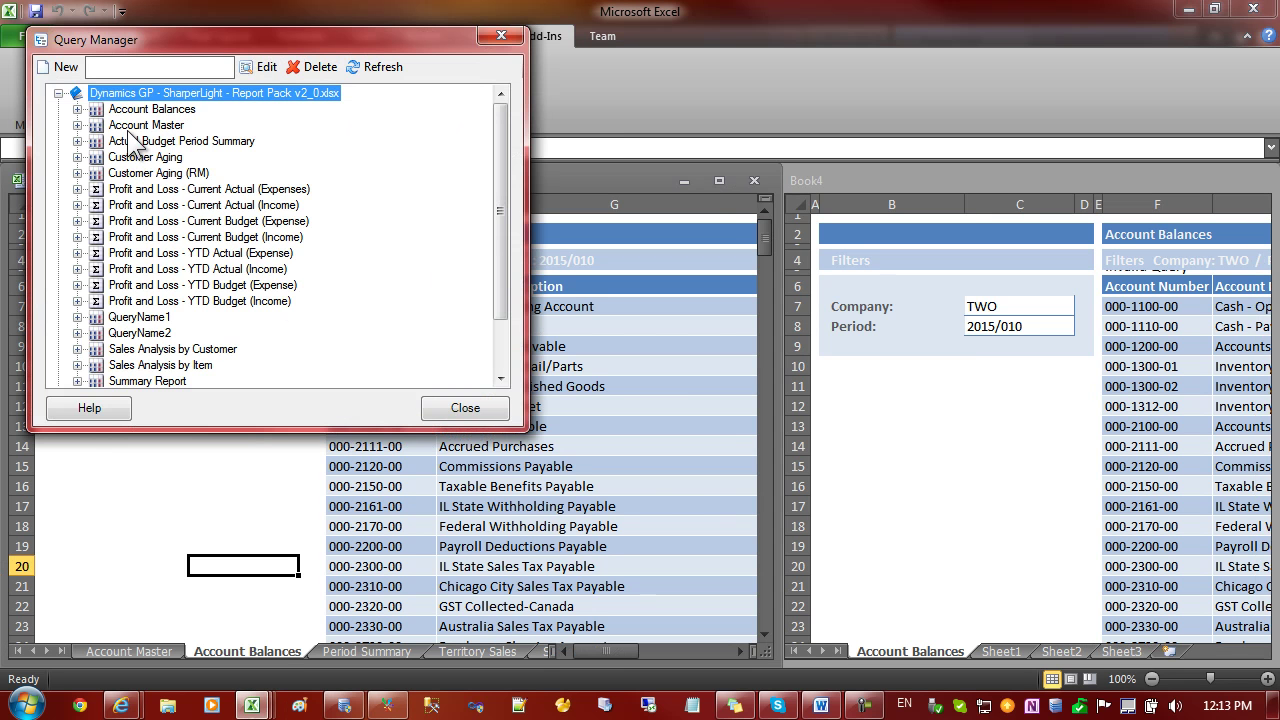
left_click(135, 110)
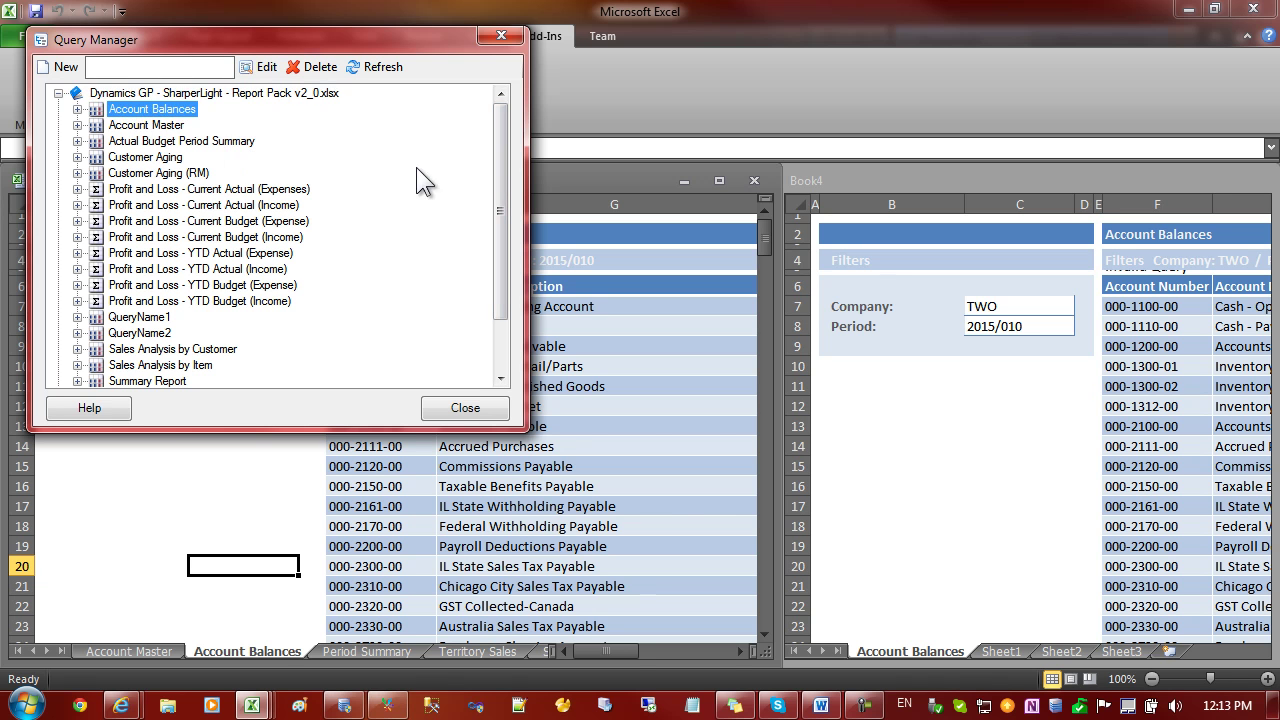
left_click_drag(497, 174, 506, 250)
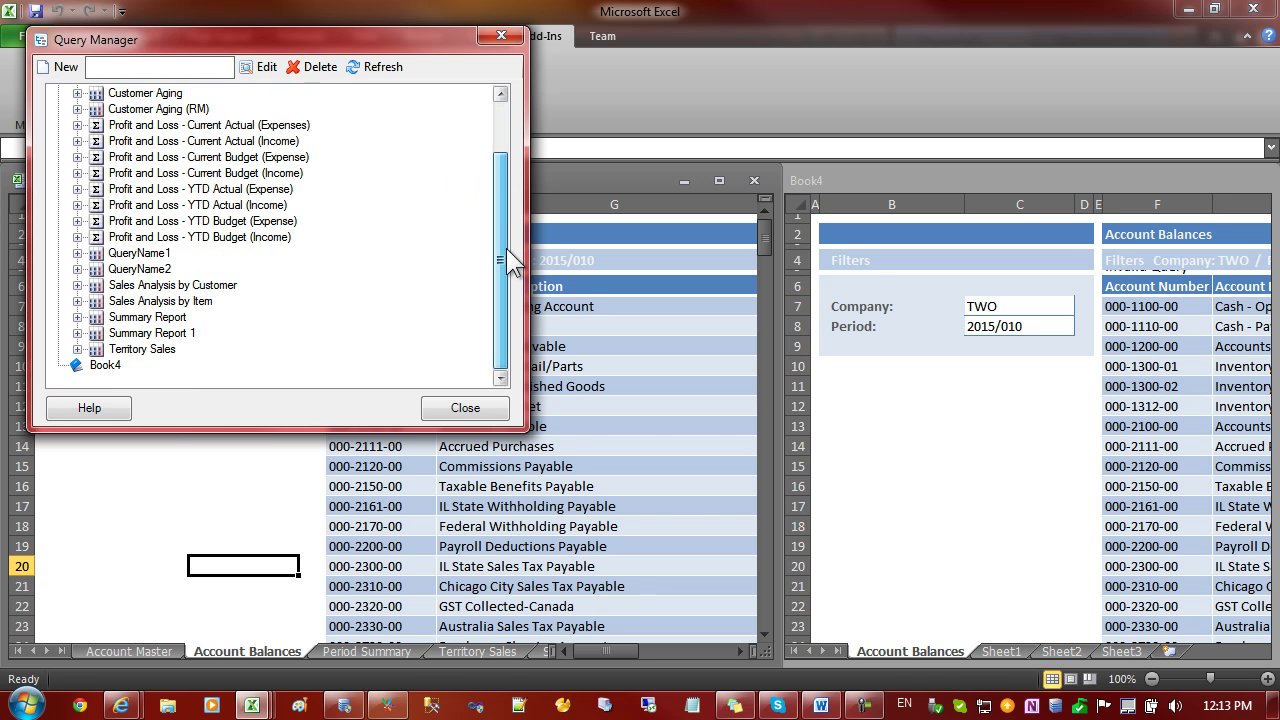
left_click(110, 366)
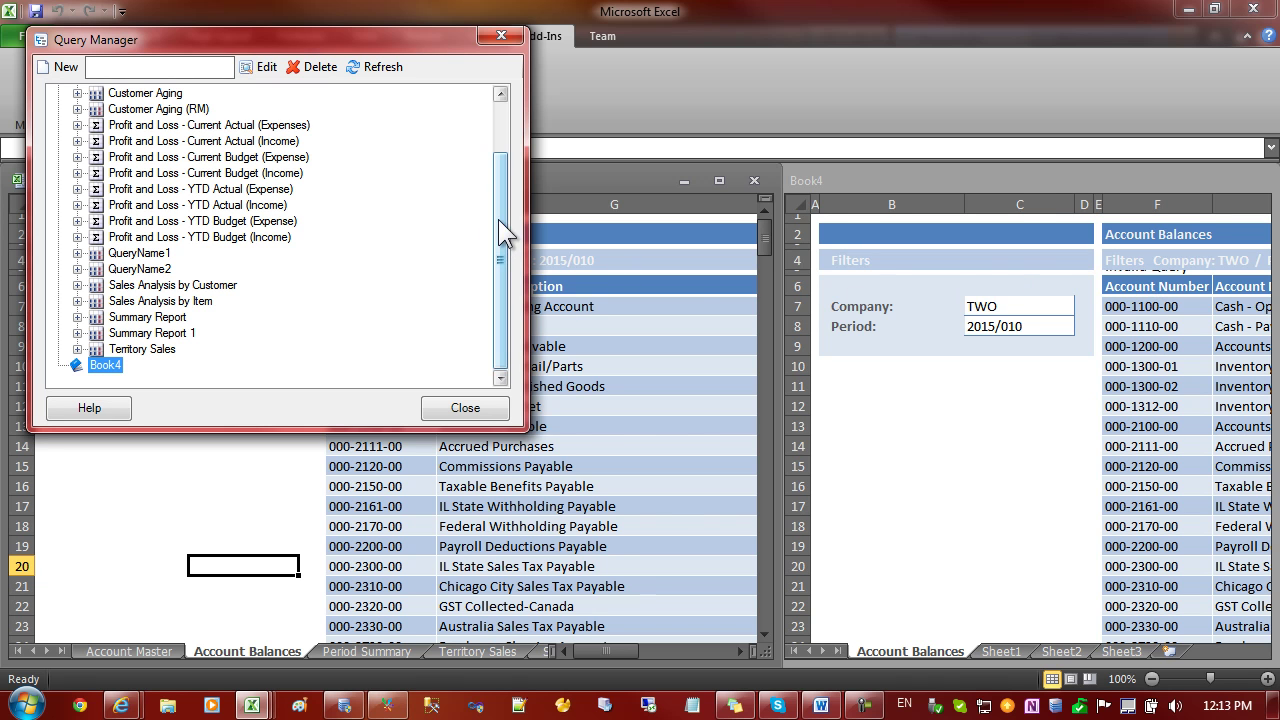
- Compare Account Balances and Book4 in the query list, then move the dialog aside
left_click_drag(498, 219, 493, 169)
left_click(113, 108)
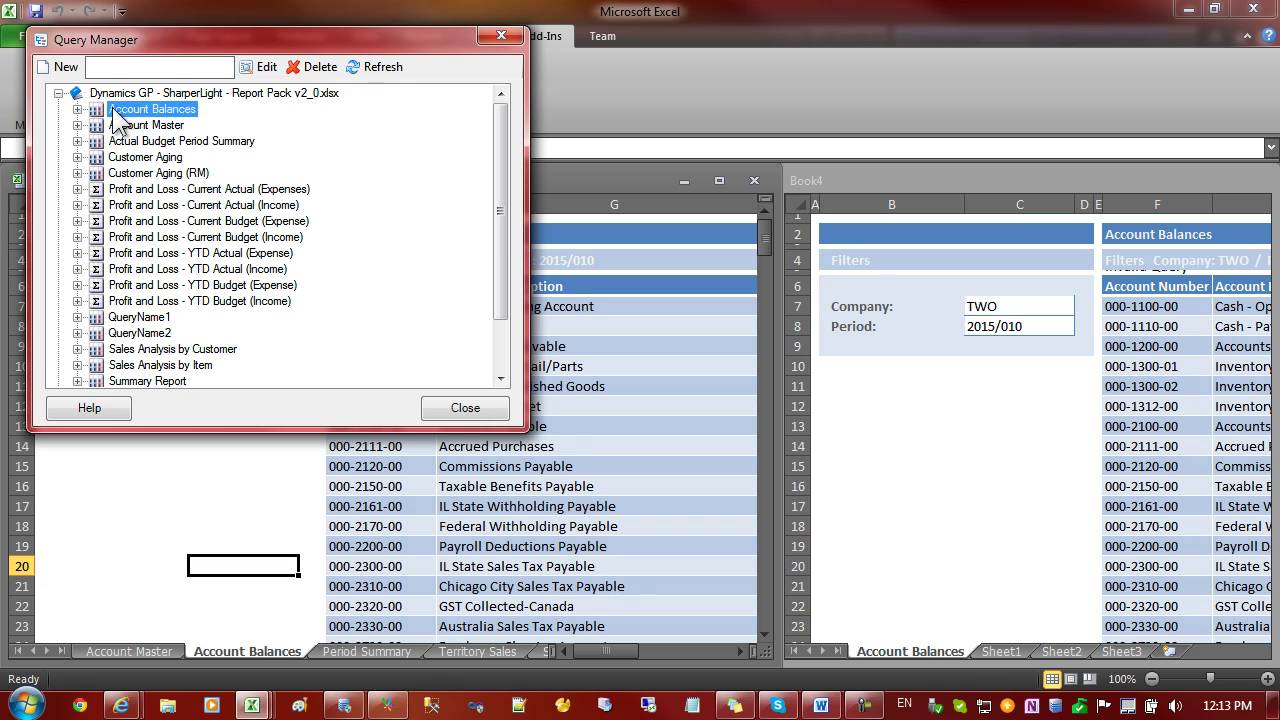
scroll(160, 190, "down", 2)
left_click(100, 365)
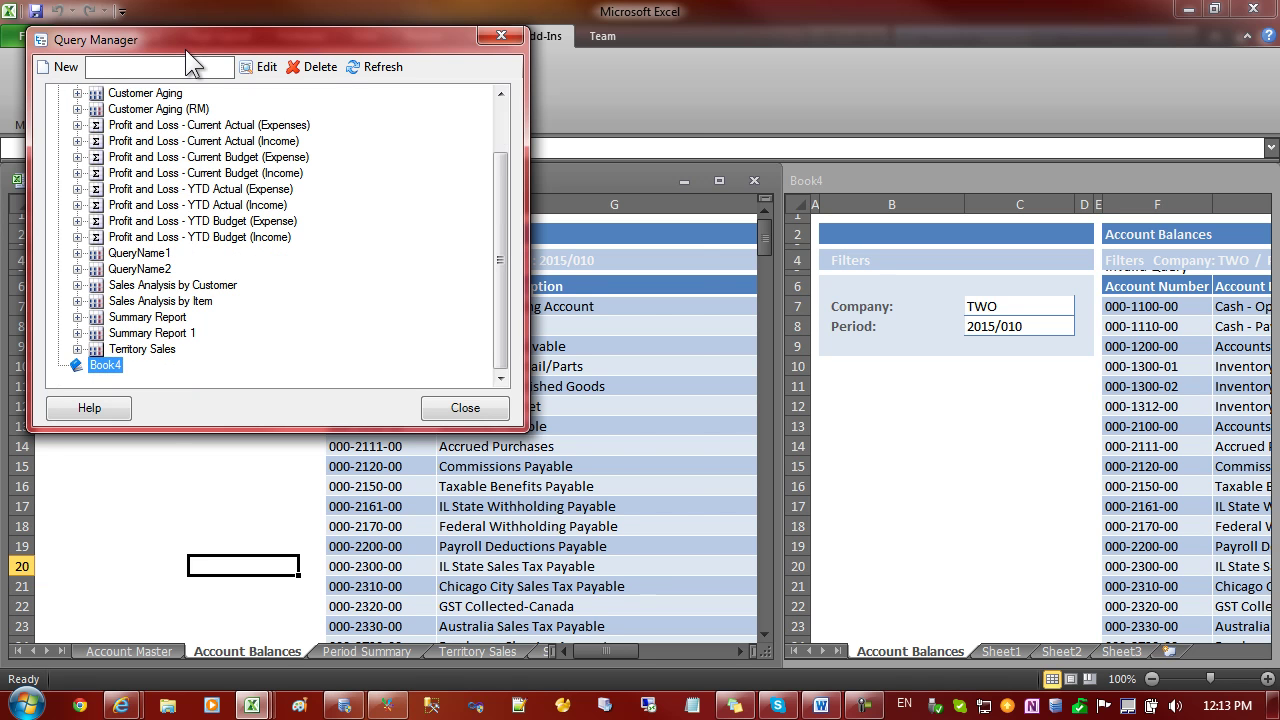
left_click_drag(192, 45, 442, 98)
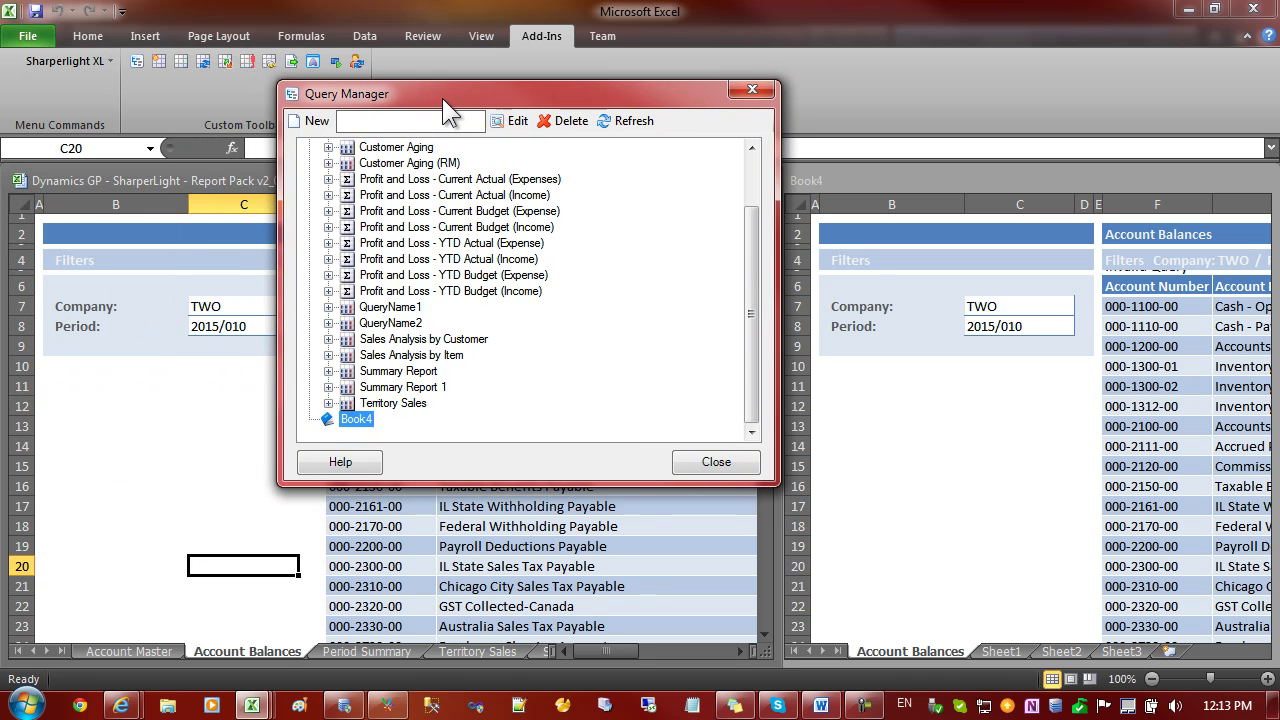
left_click(166, 368)
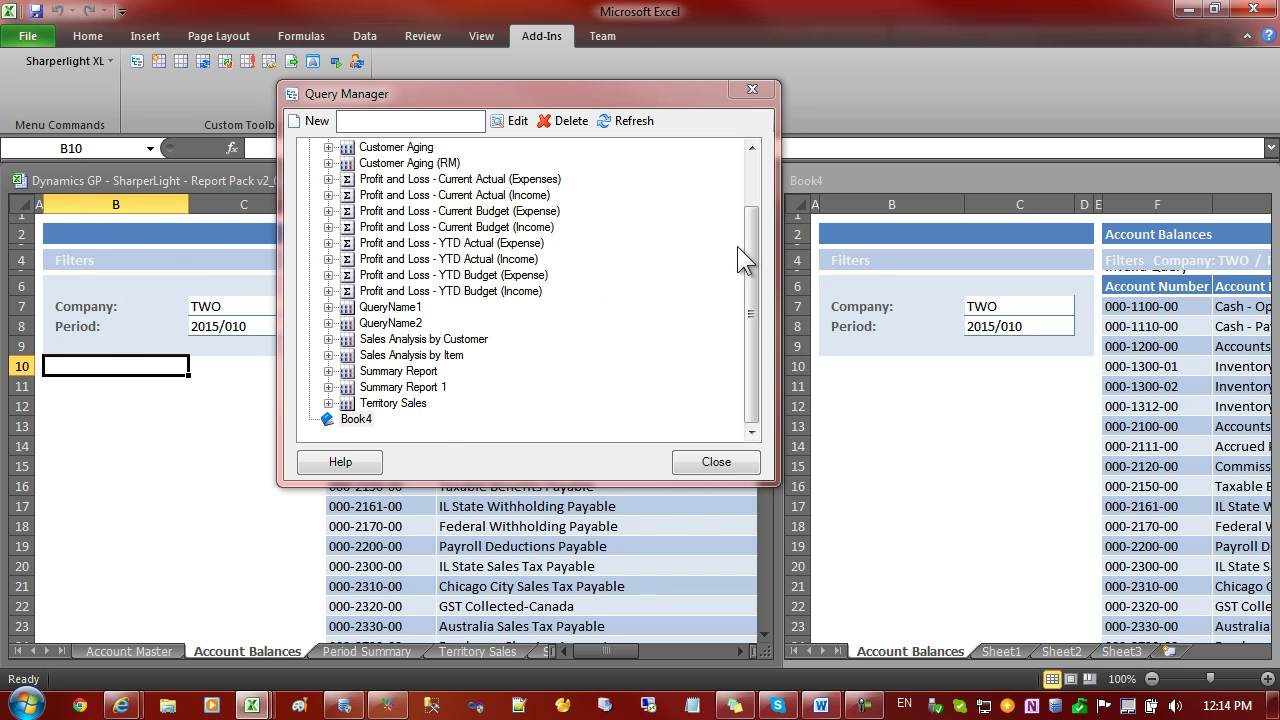
left_click_drag(744, 243, 744, 187)
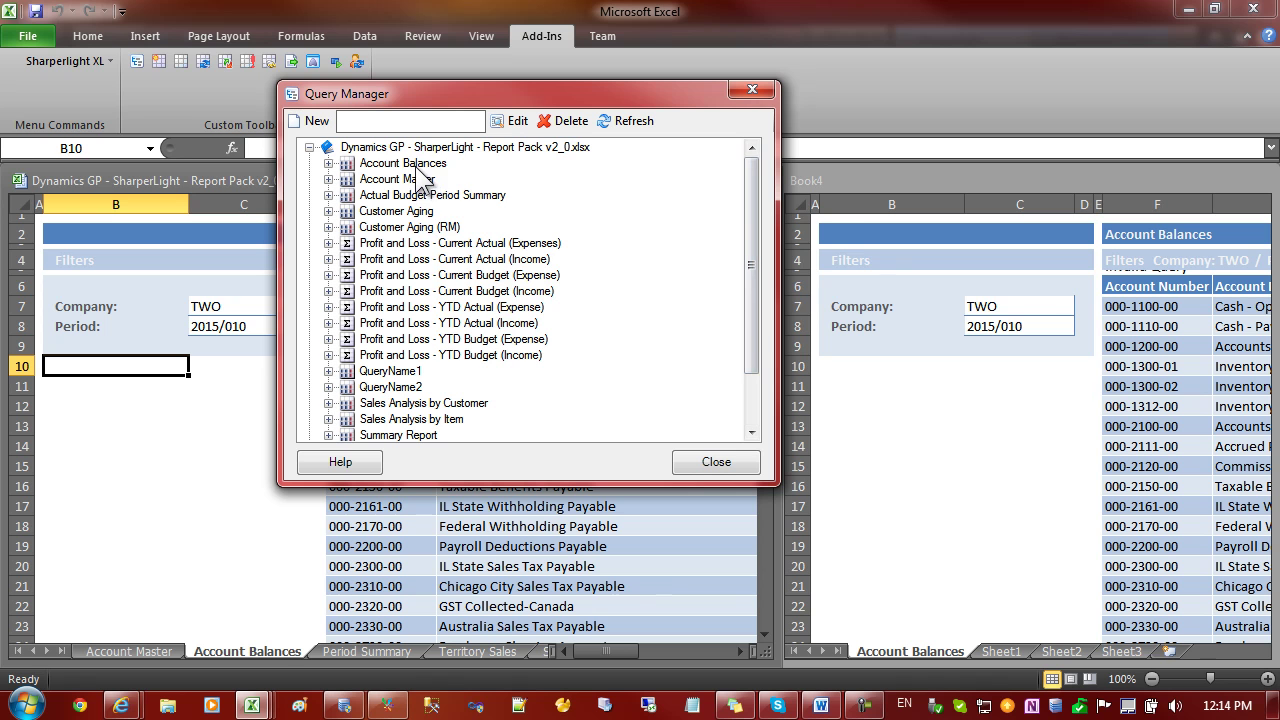
- Edit the Account Balances query, copy its definition to the clipboard, and close with OK
left_click(418, 166)
right_click(415, 167)
left_click(458, 181)
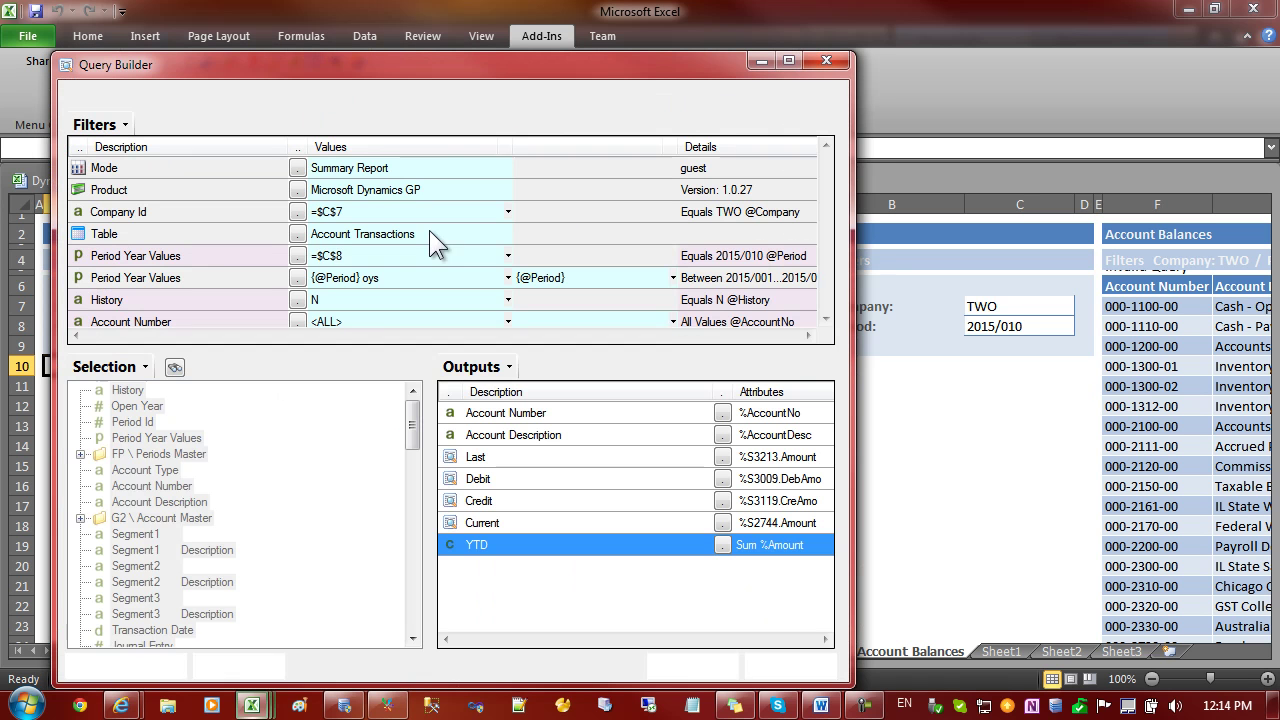
right_click(214, 255)
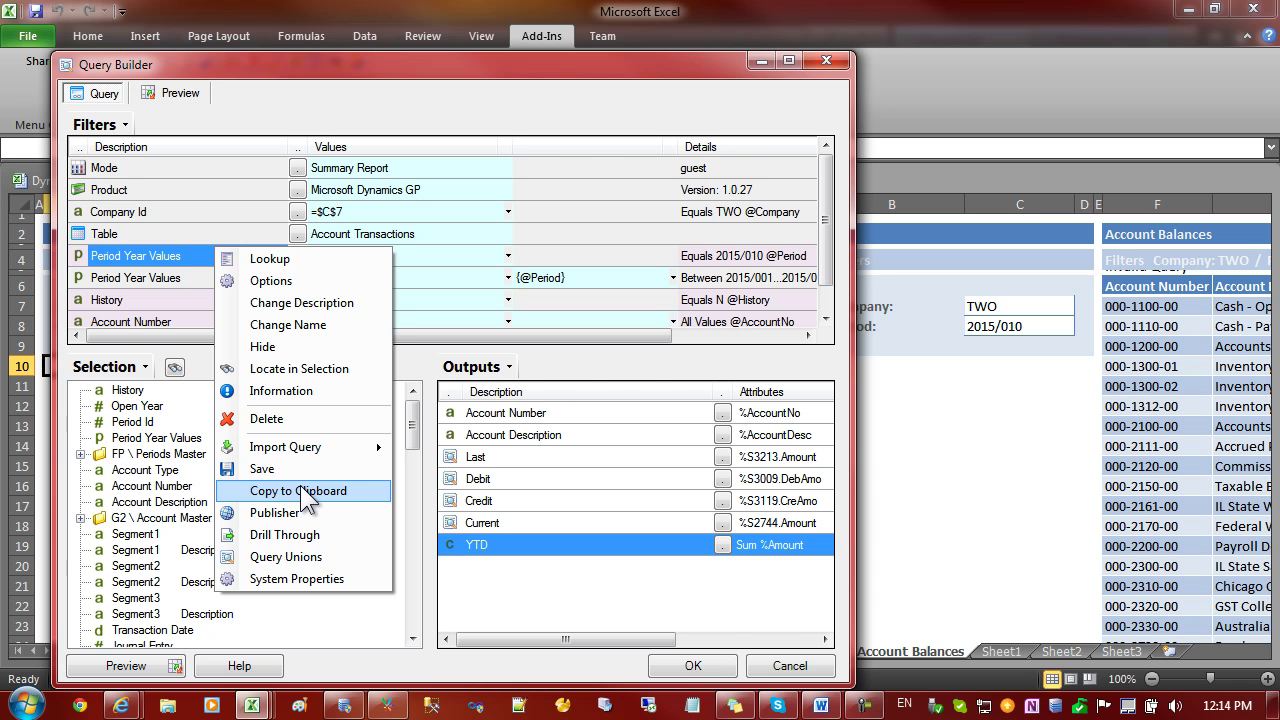
left_click(300, 490)
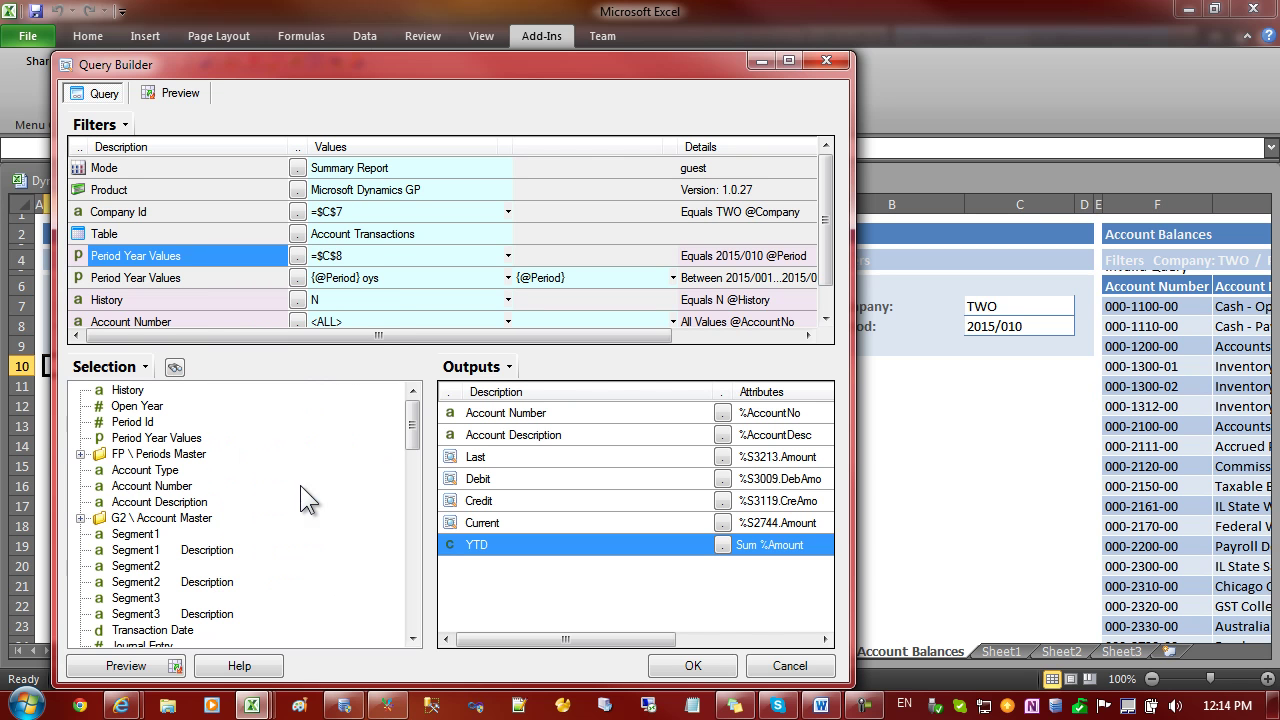
left_click(693, 665)
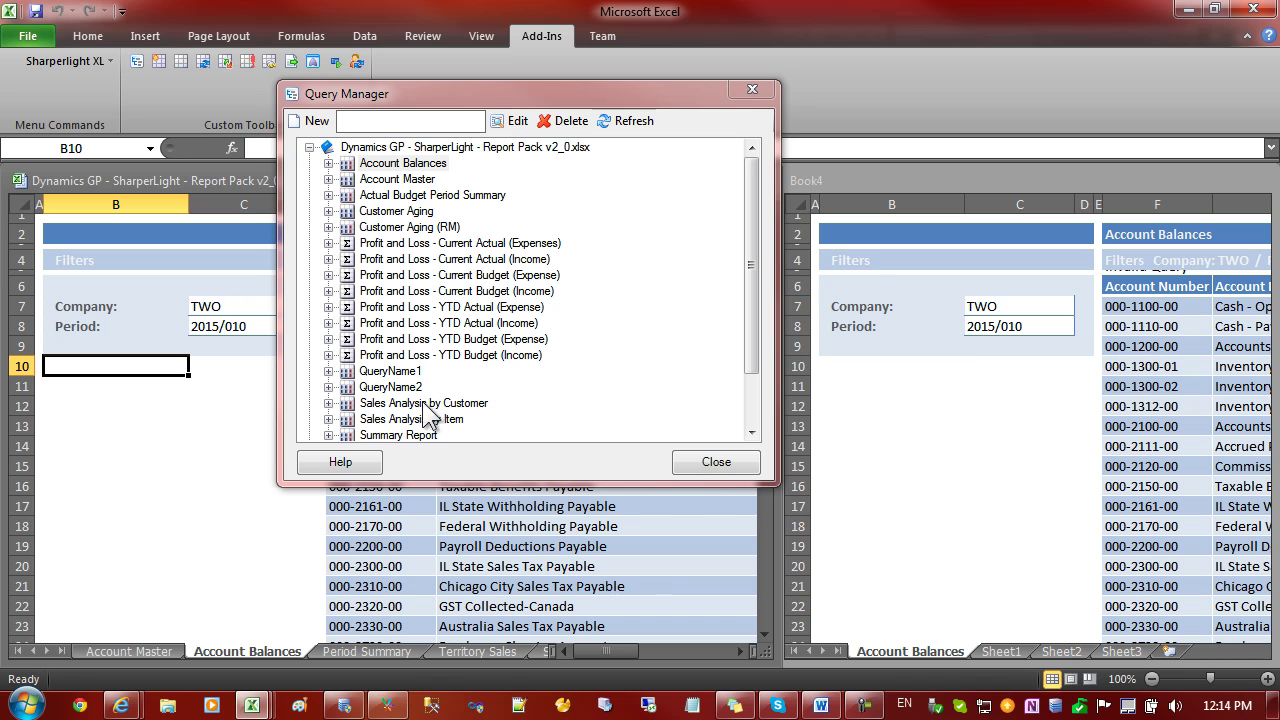
- Create a new Book4 query by importing the copied Account Balances query from the clipboard
left_click(929, 383)
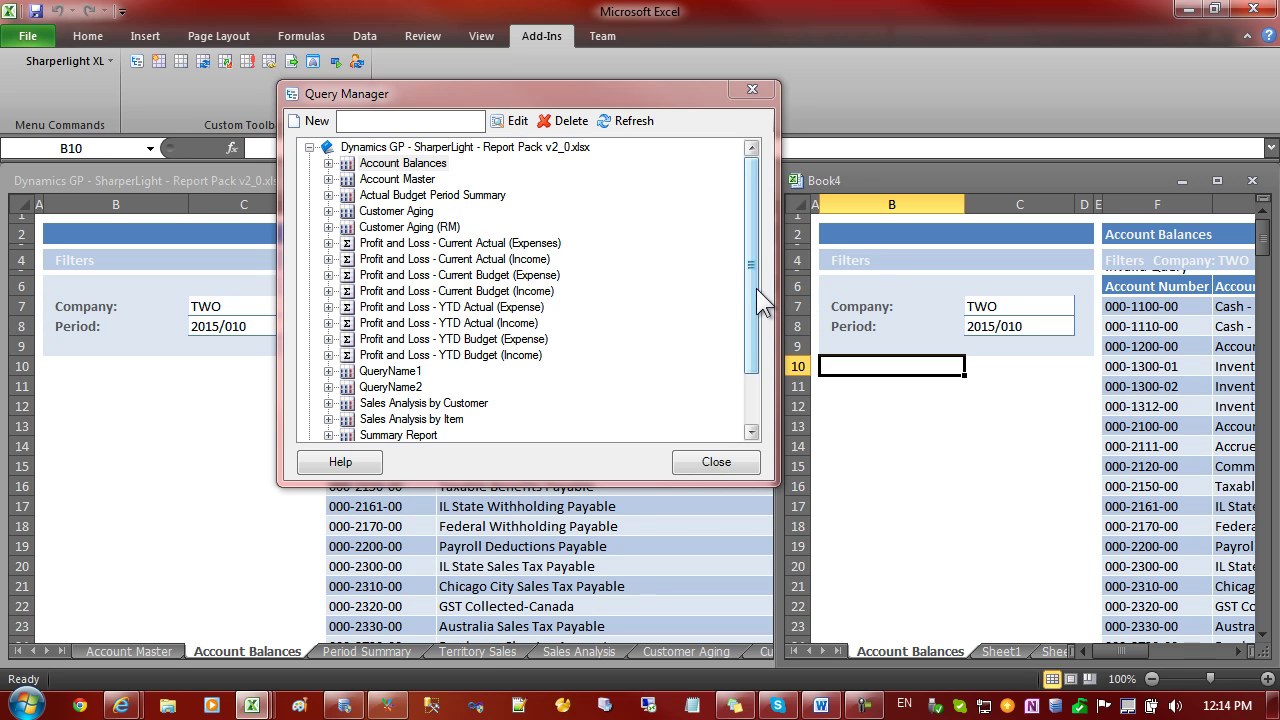
left_click_drag(751, 294, 752, 352)
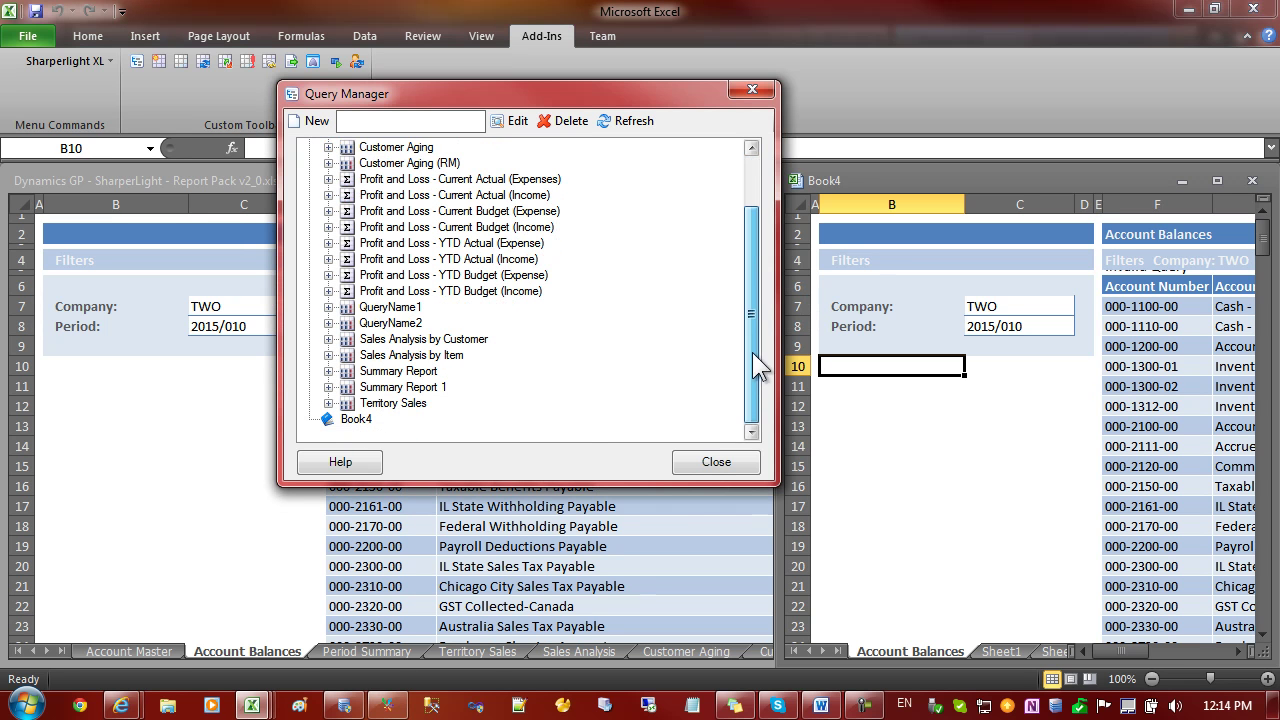
left_click(364, 421)
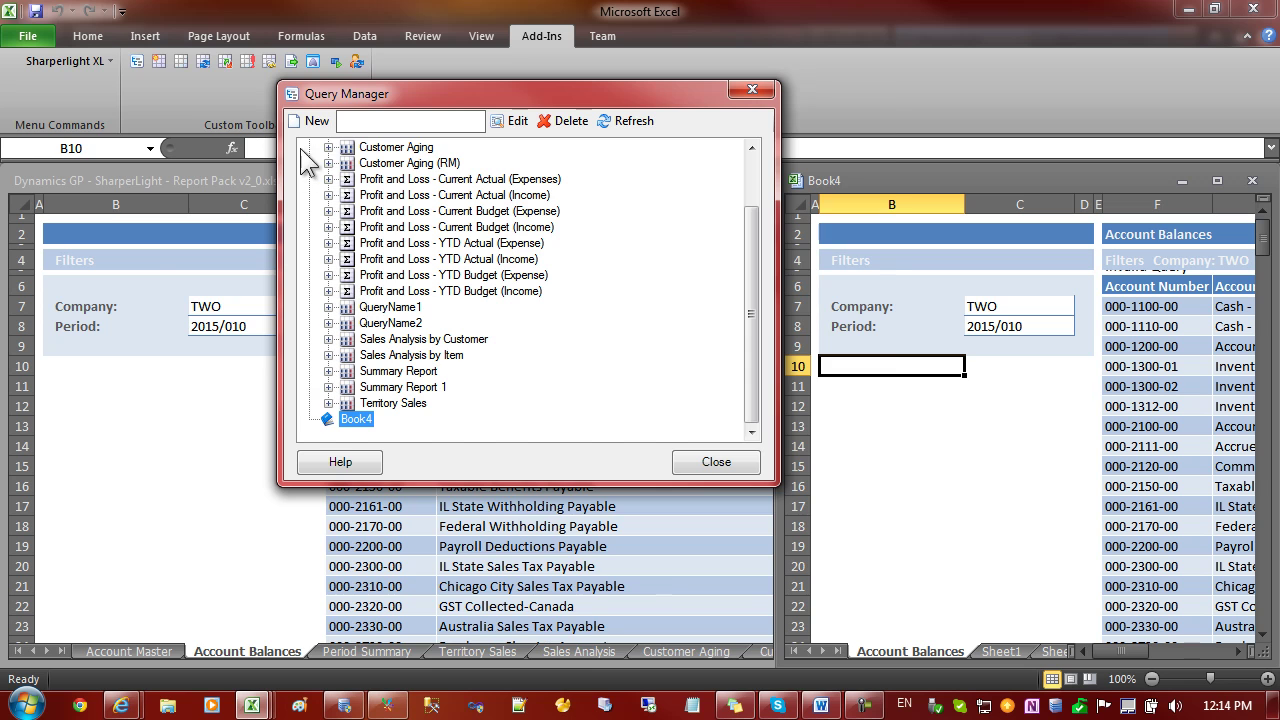
left_click(312, 121)
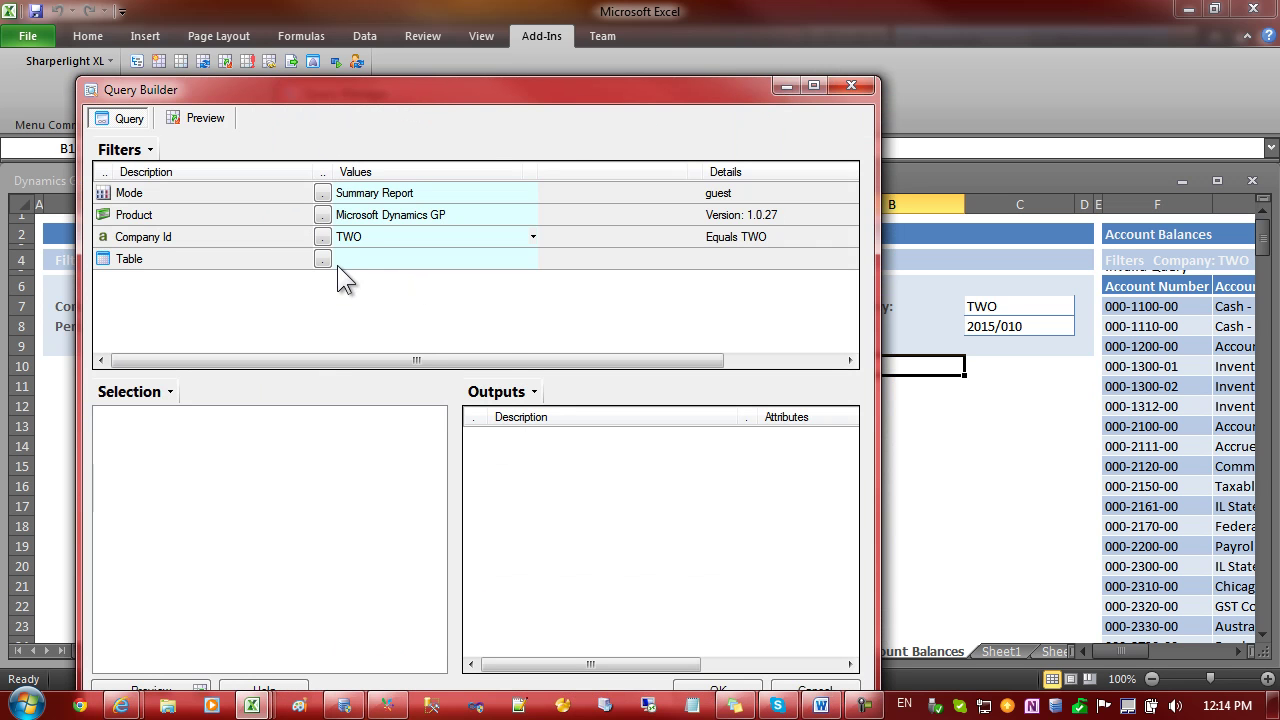
right_click(342, 266)
mouse_move(392, 342)
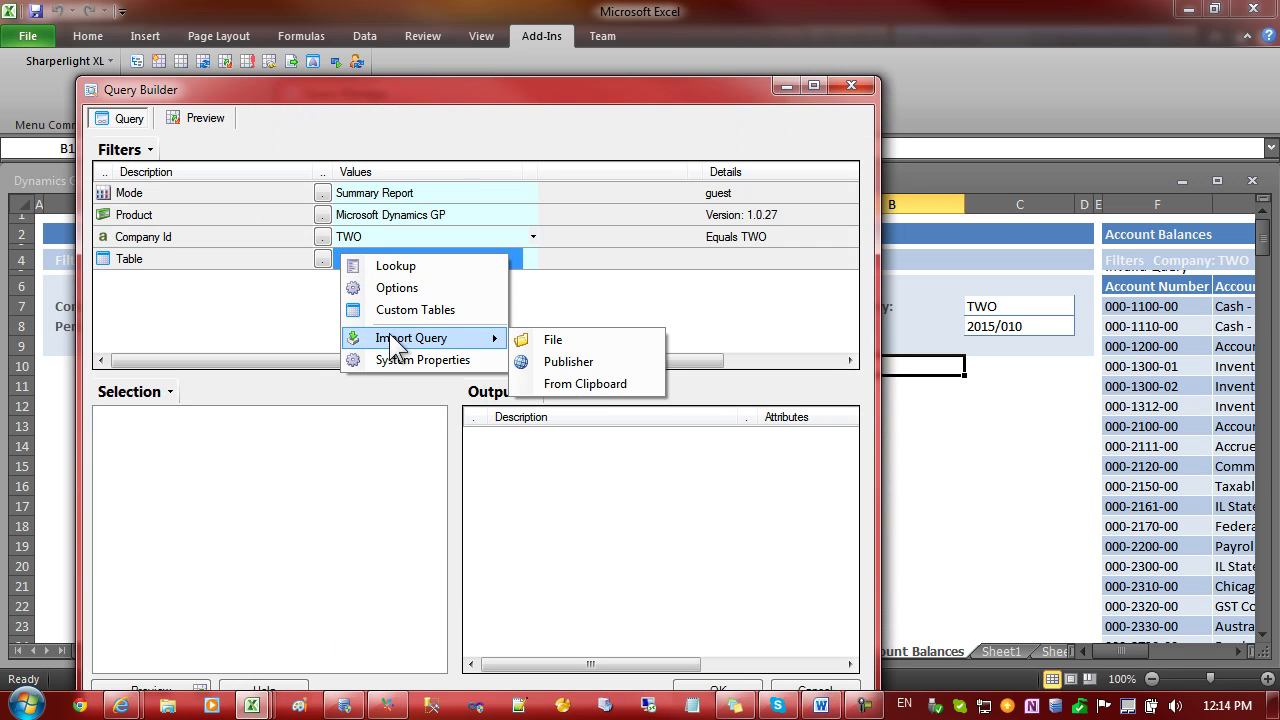
left_click(590, 383)
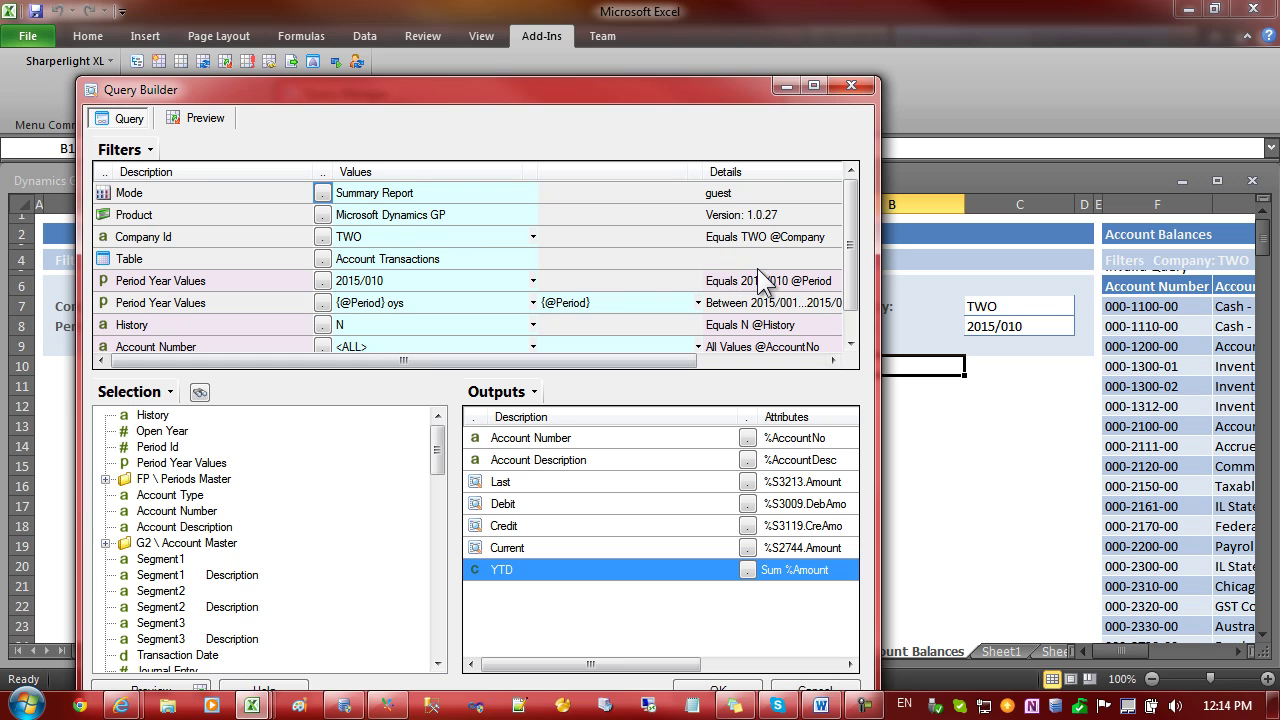
left_click_drag(480, 91, 447, 58)
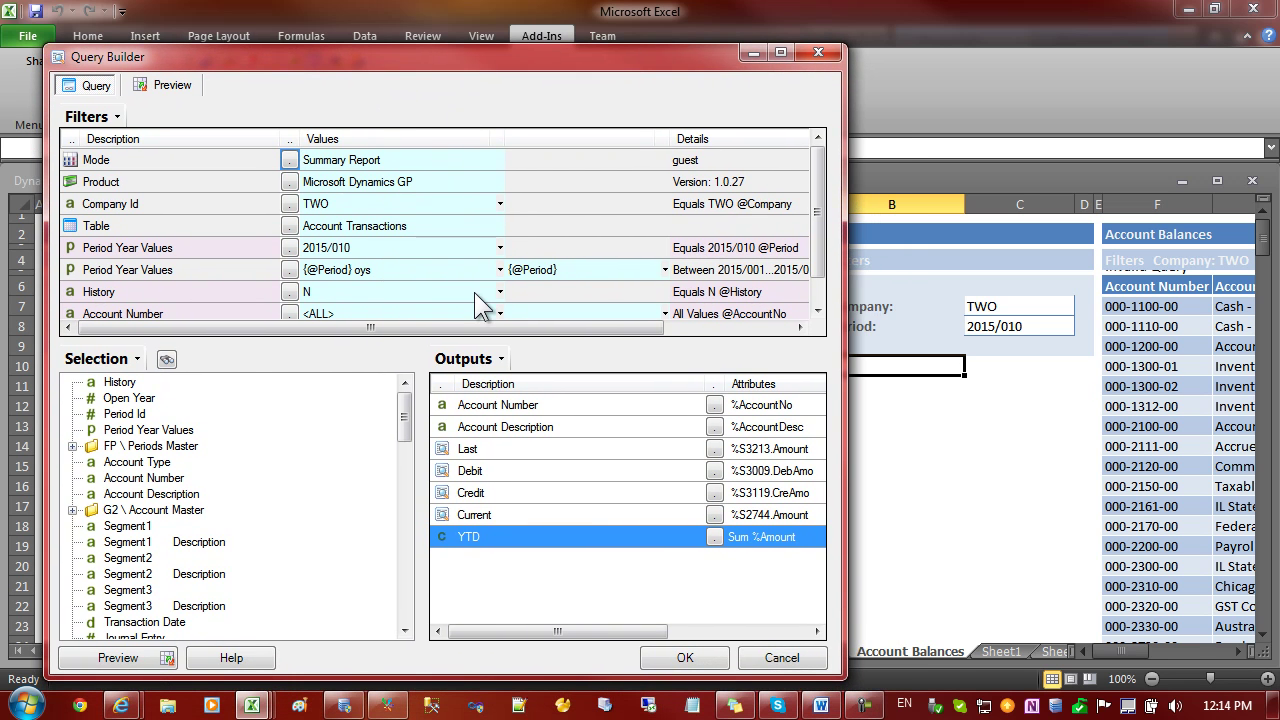
- Link Company Id to =$C$7 and Period Year Values to =$C$8, then save the query
left_click(341, 203)
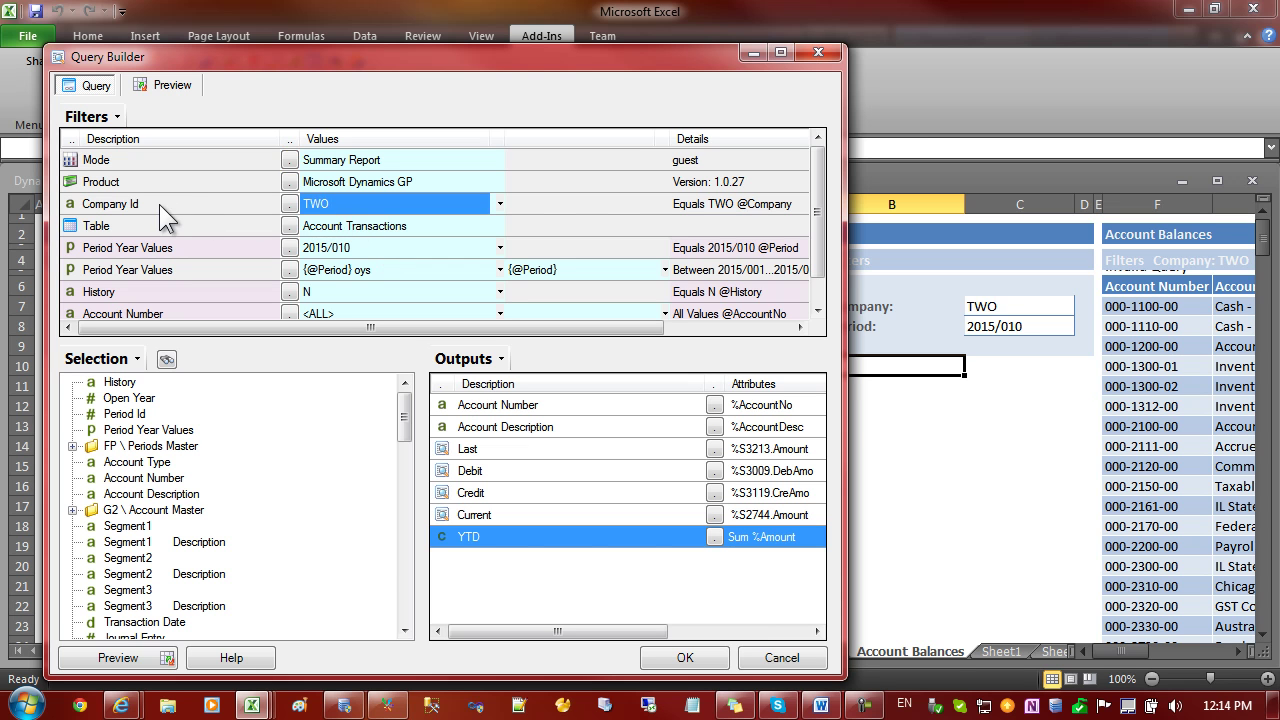
left_click(995, 306)
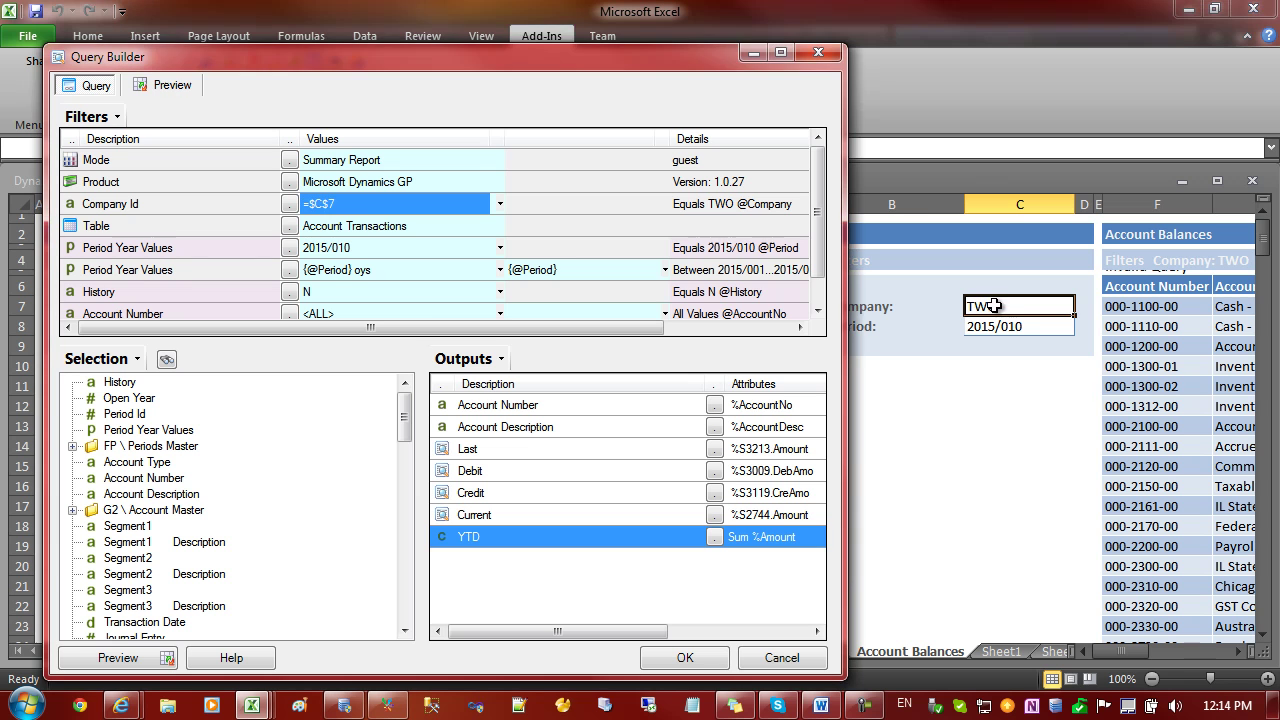
left_click(311, 247)
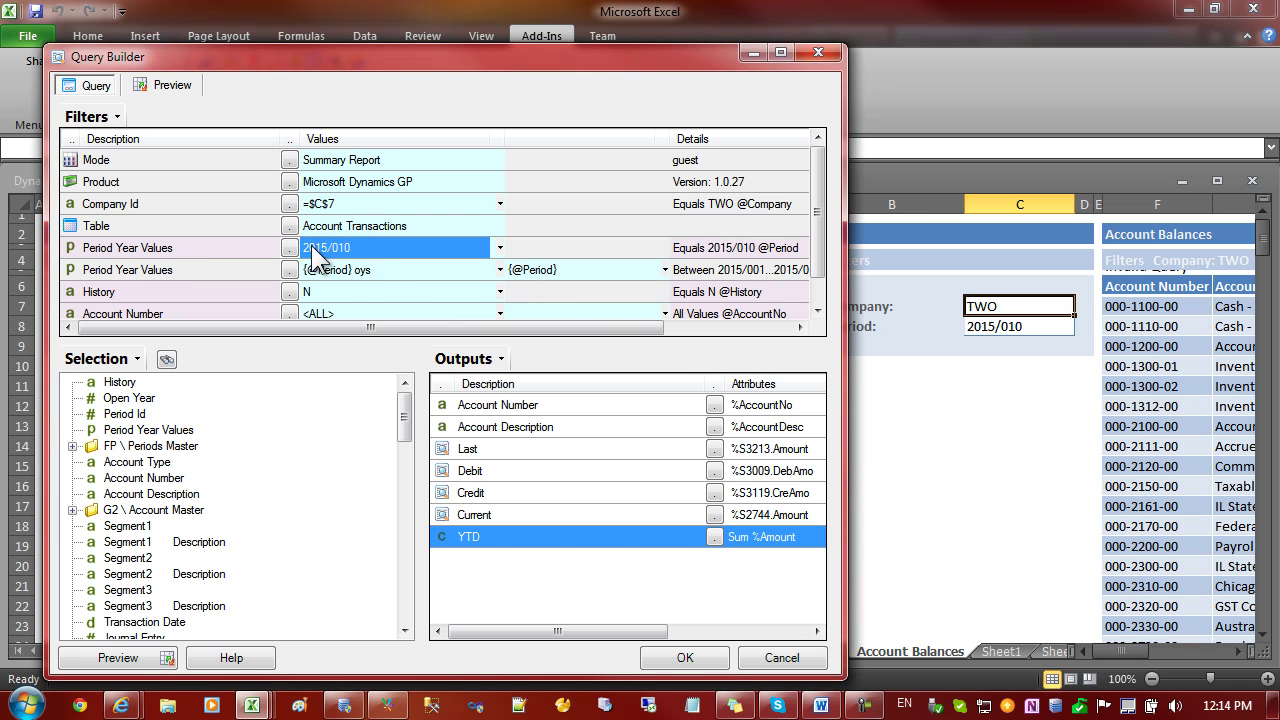
left_click(995, 326)
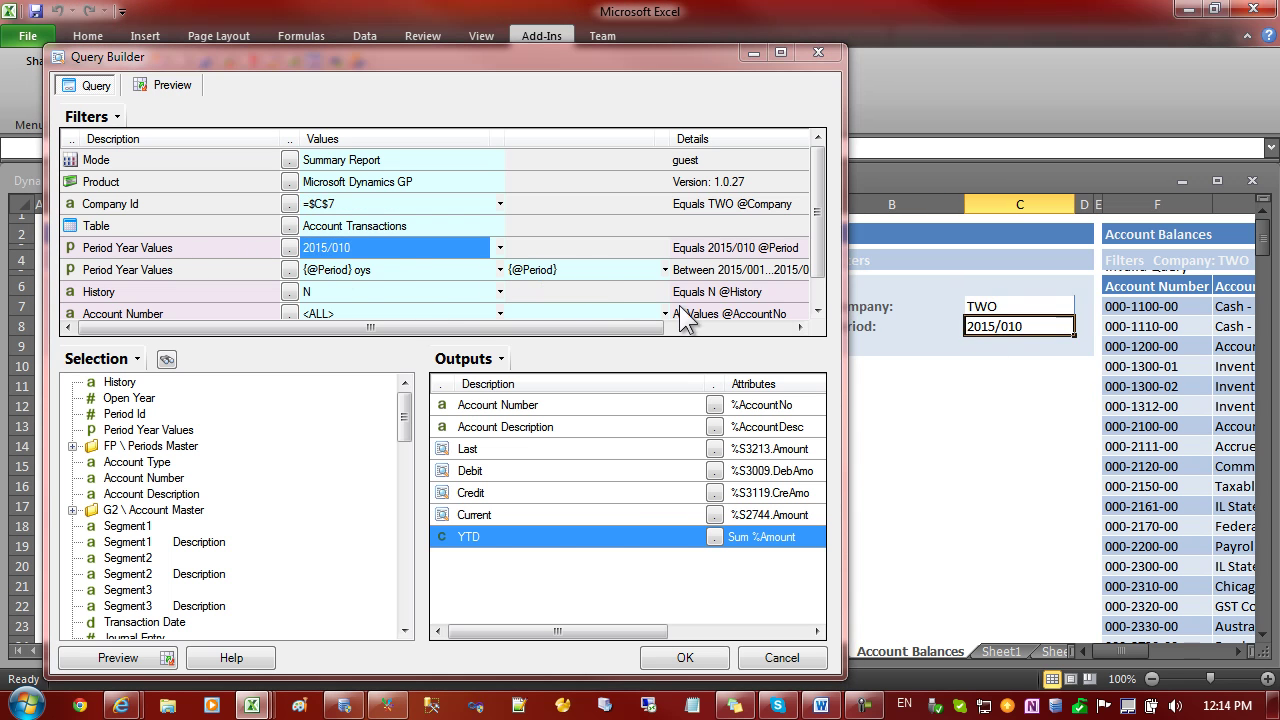
left_click(1002, 328)
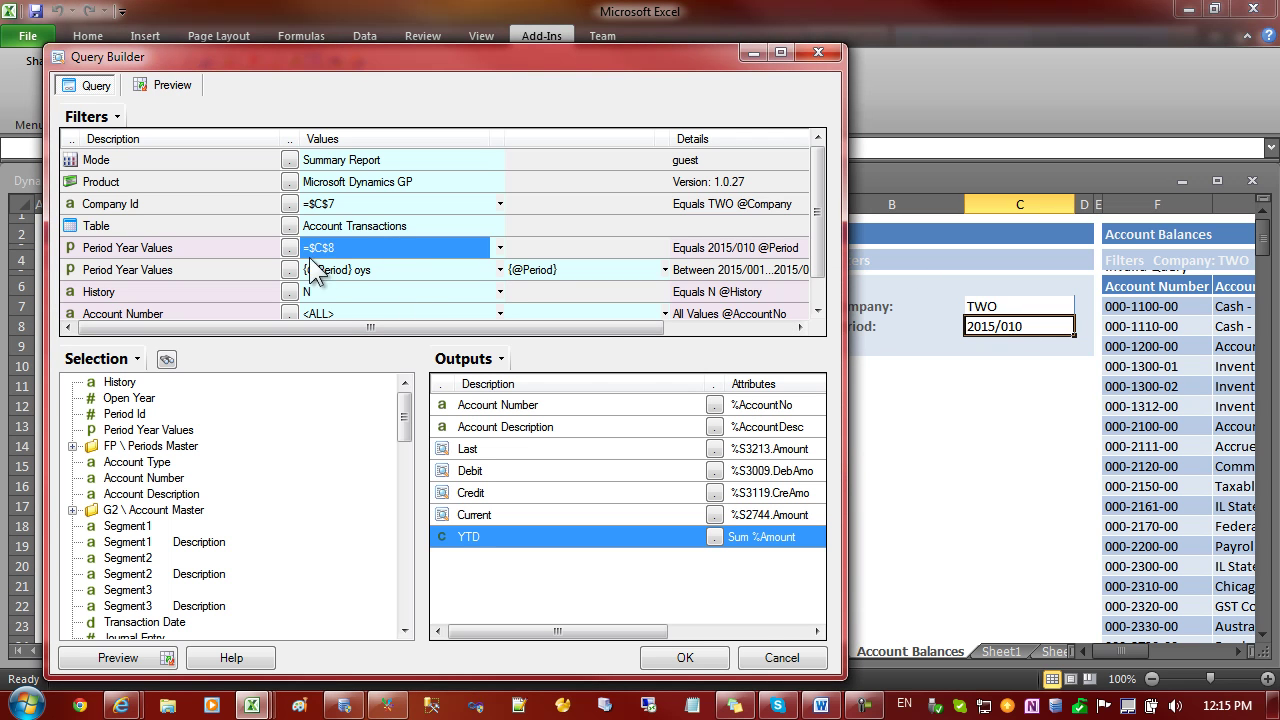
left_click(680, 657)
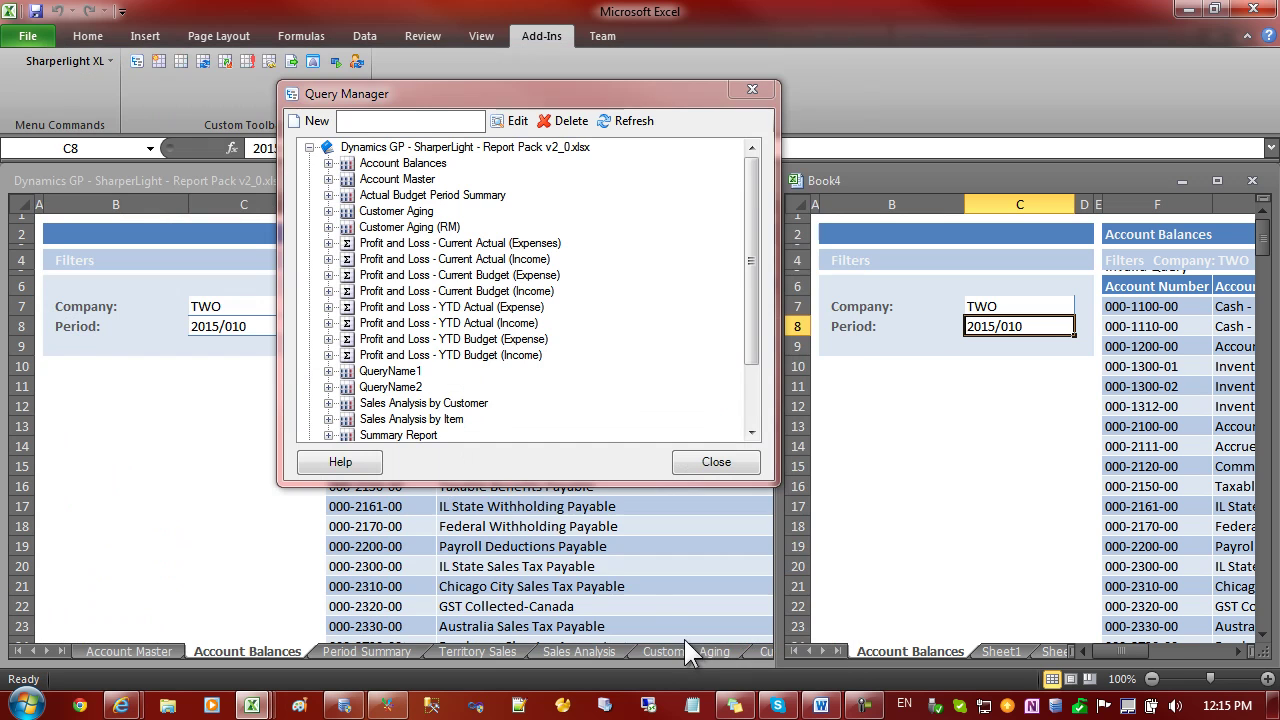
- Rename Book4's QueryName1 to Account Balances
left_click(448, 339)
scroll(443, 350, "down", 2)
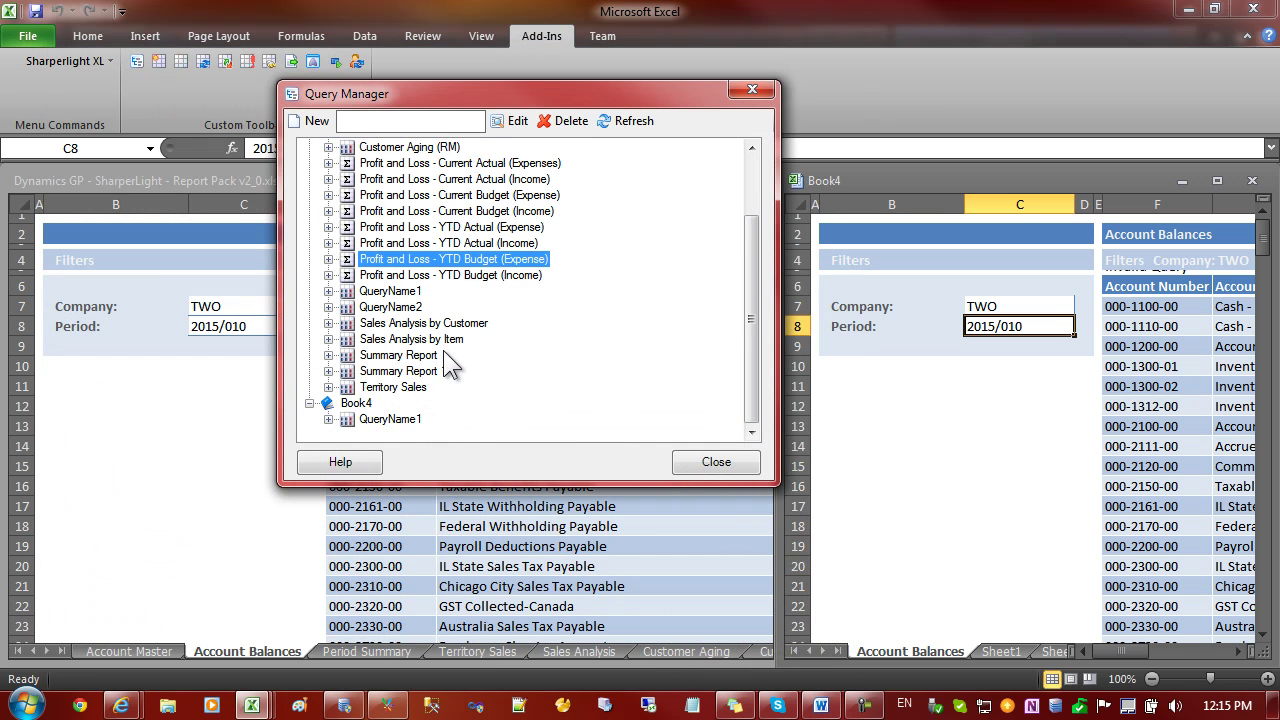
left_click(366, 420)
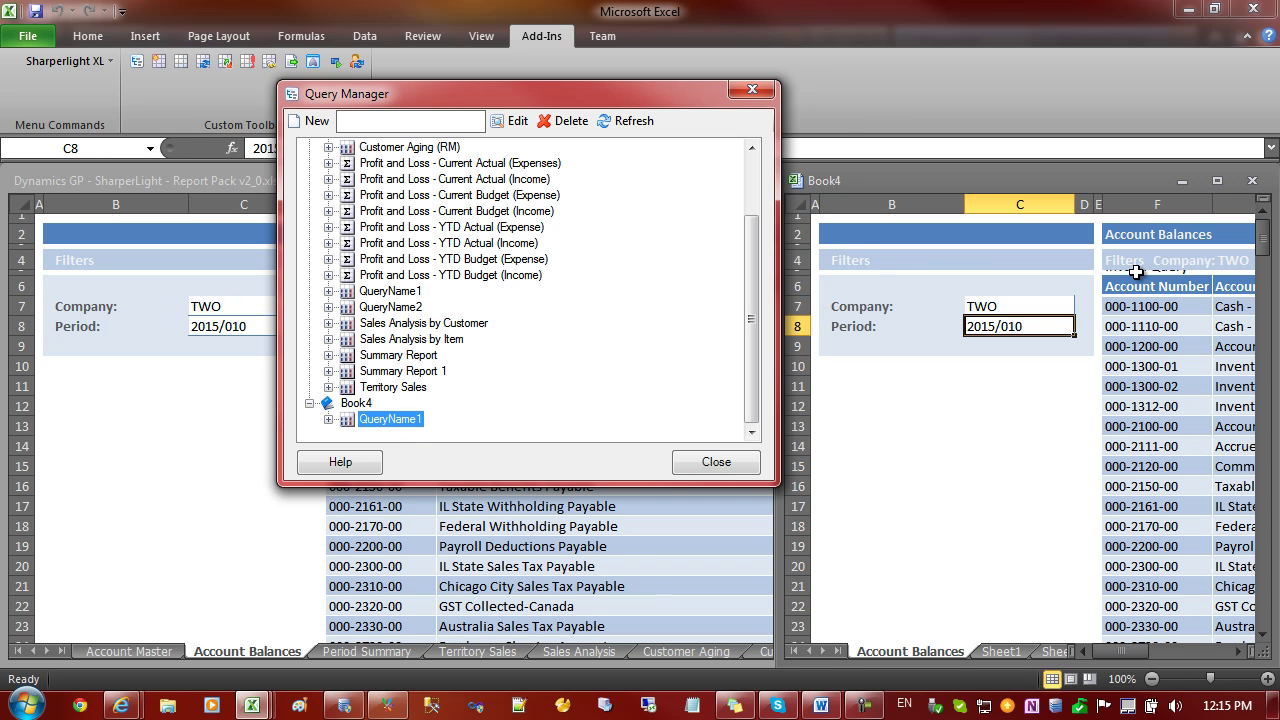
left_click_drag(751, 274, 753, 218)
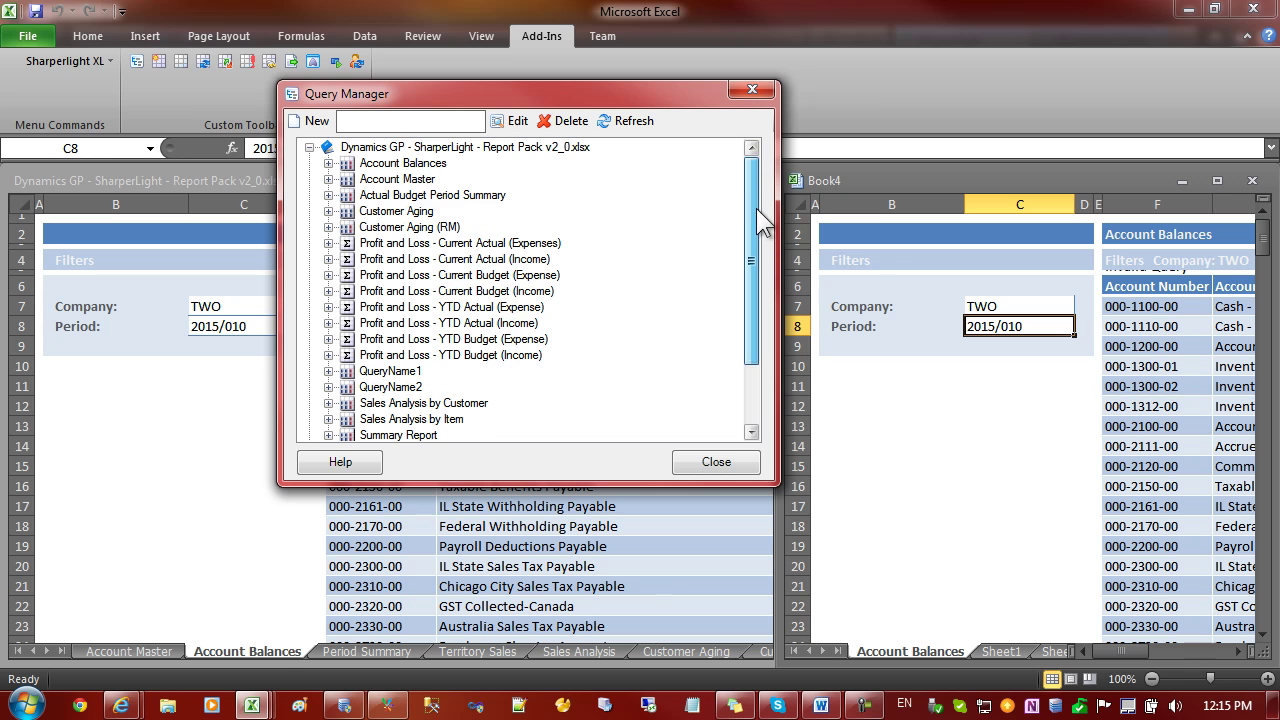
right_click(412, 164)
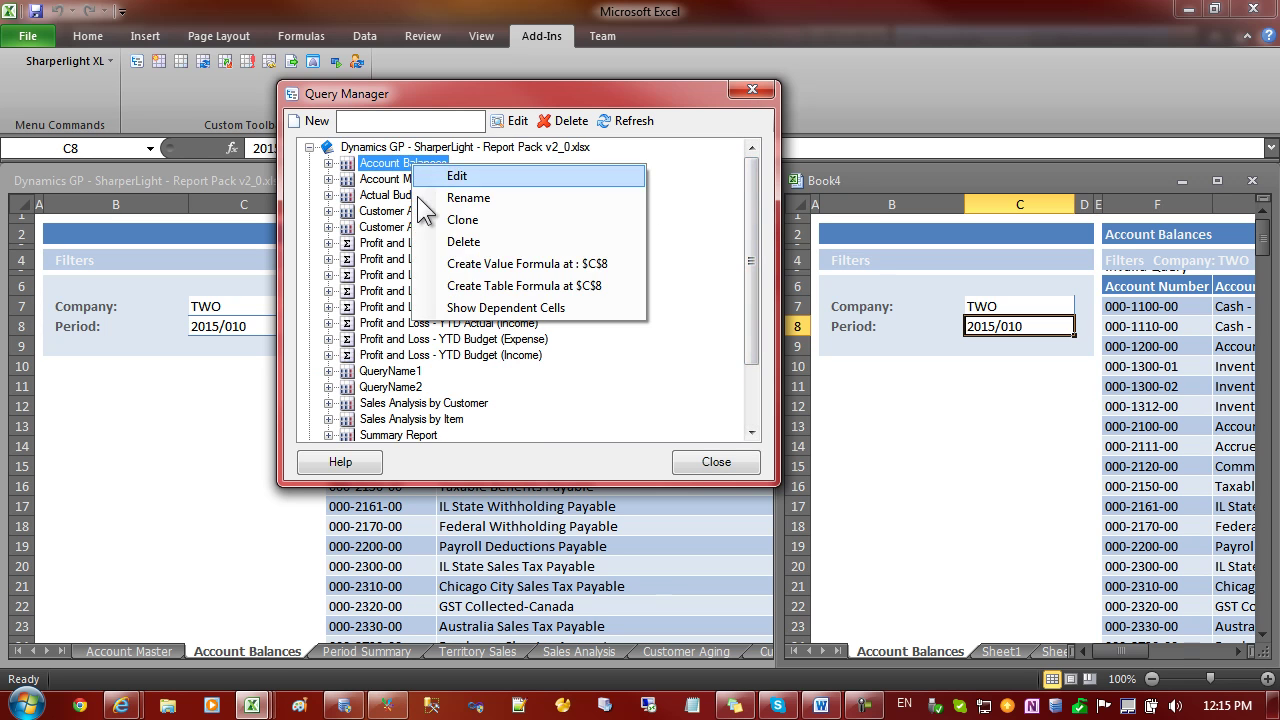
left_click(475, 198)
key("ctrl+c")
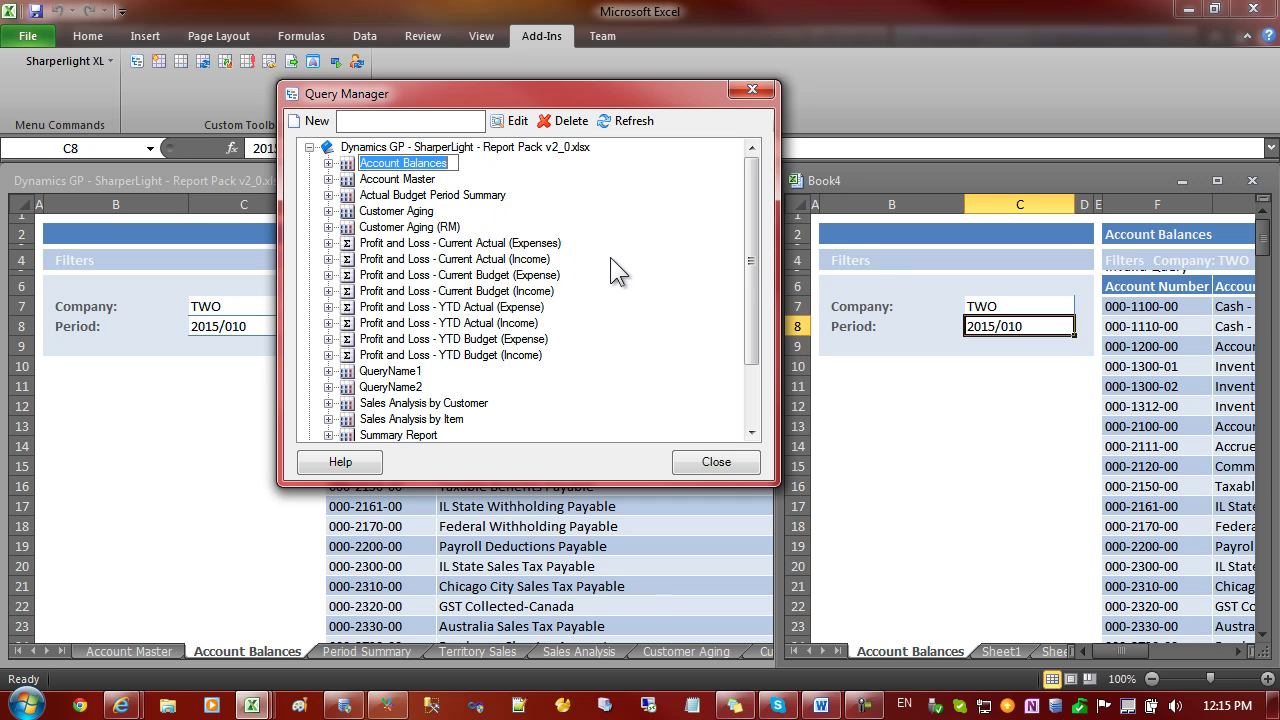
left_click_drag(751, 262, 746, 357)
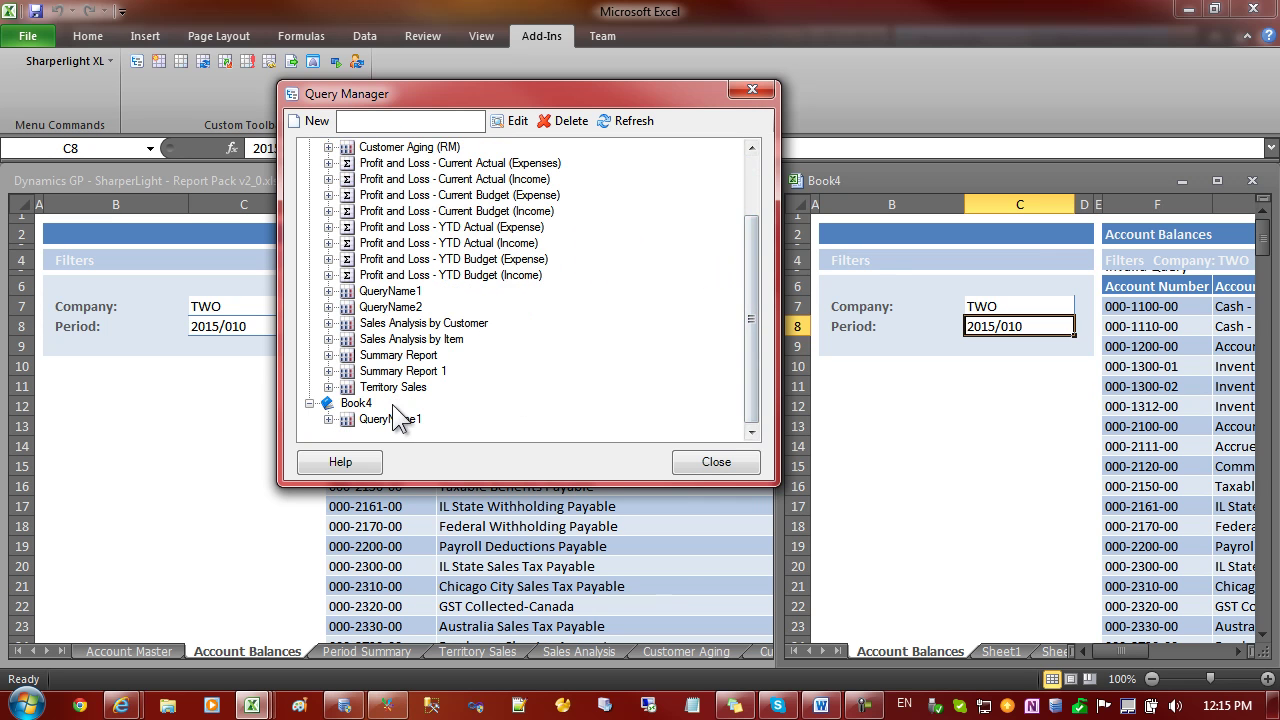
right_click(389, 415)
left_click(454, 448)
key("ctrl+v")
key("Return")
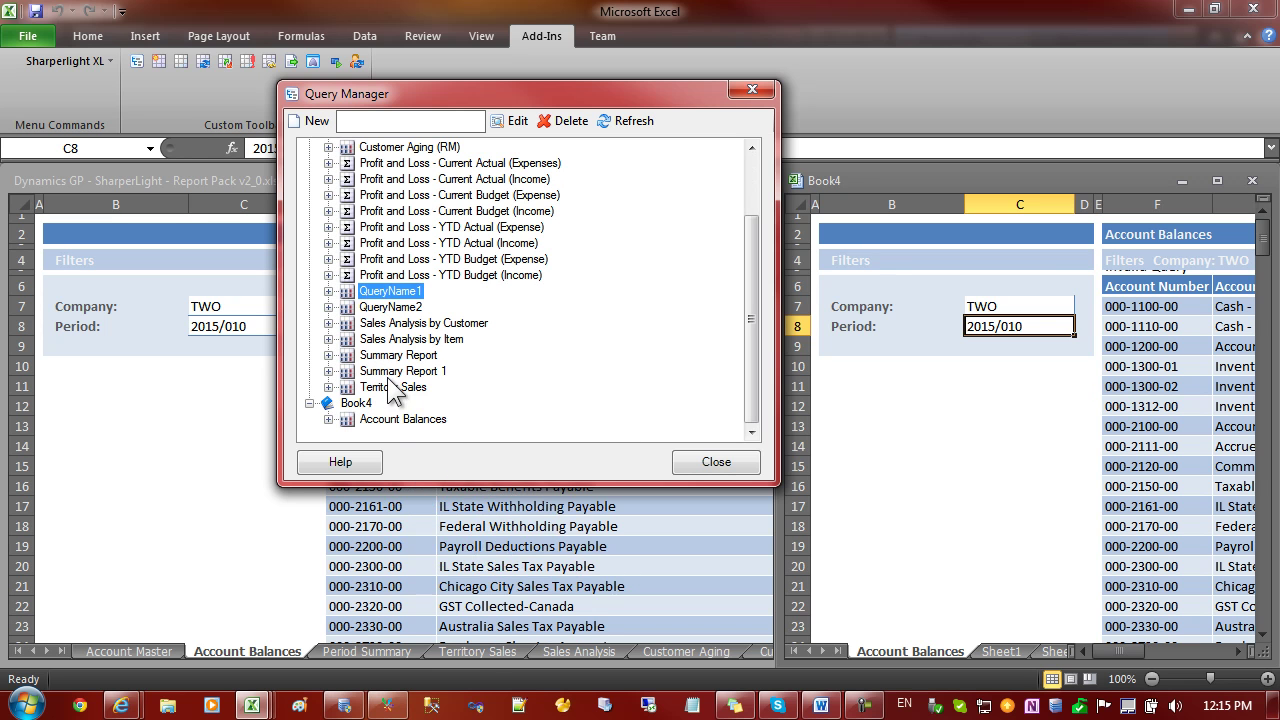
- Close Query Manager, check Book4's C7 company lookup offers only TWO, then return to Report Pack
left_click(703, 460)
left_click(1005, 385)
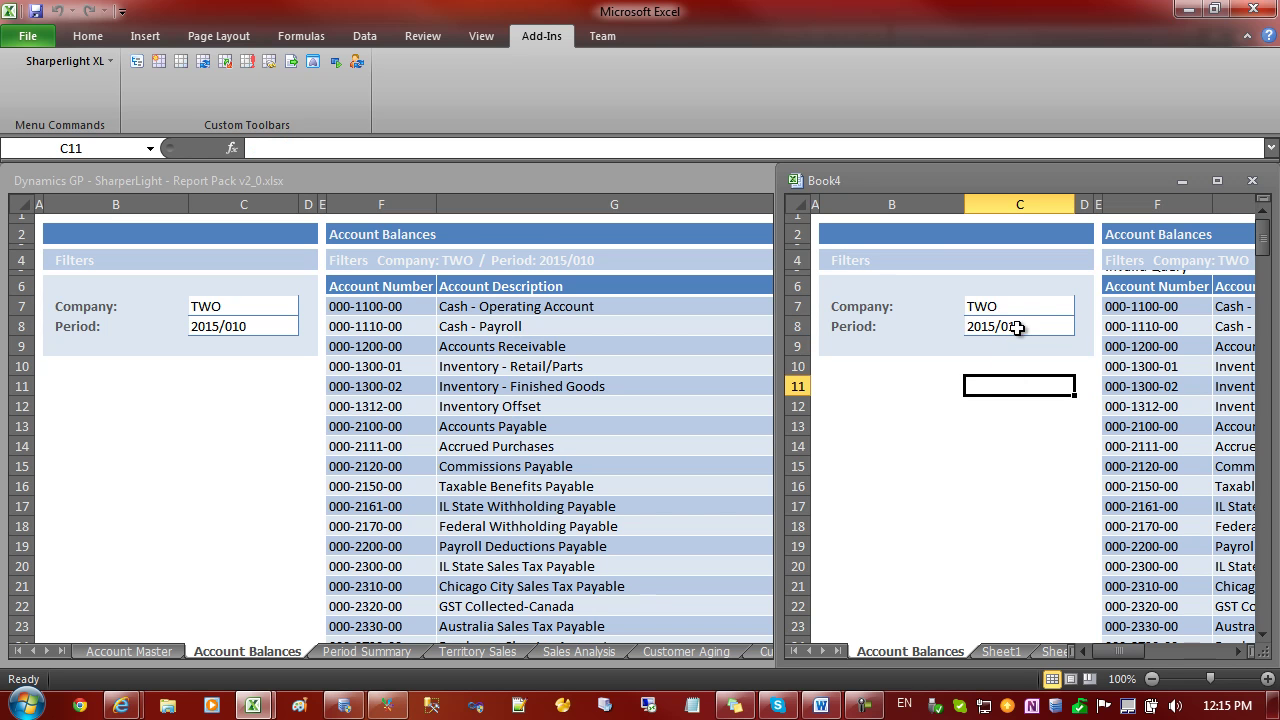
double_click(997, 306)
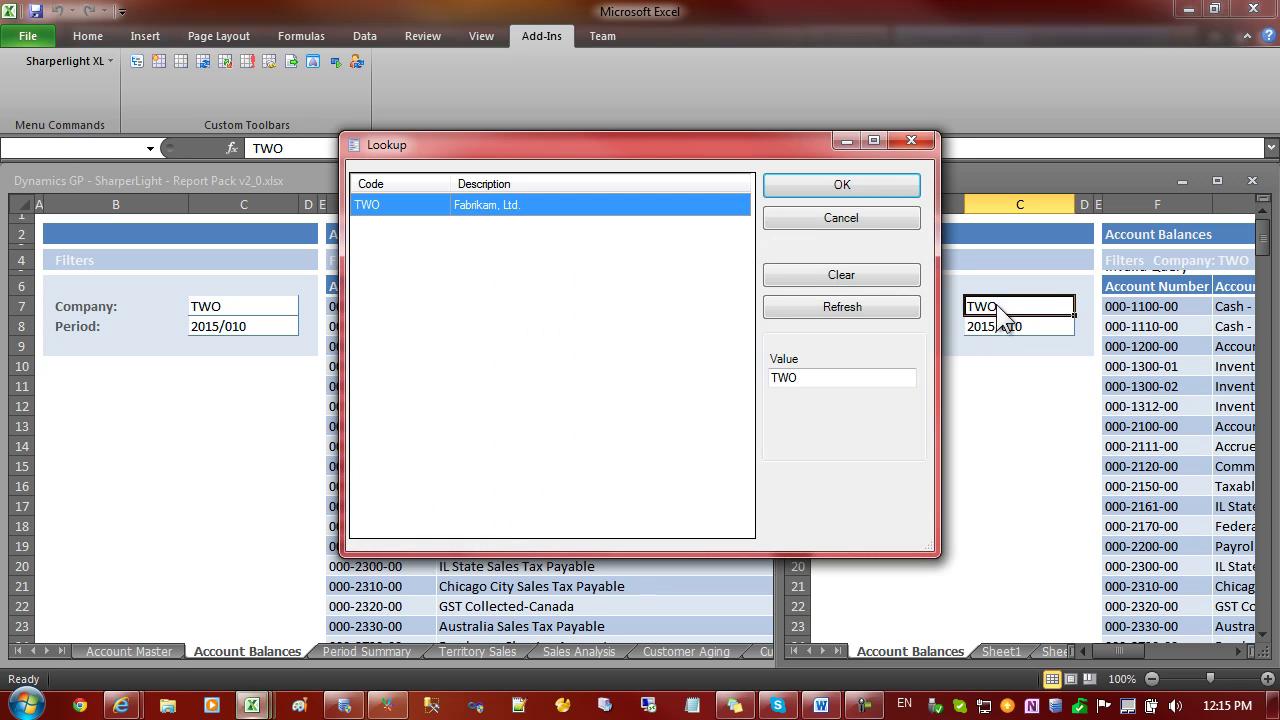
left_click(836, 217)
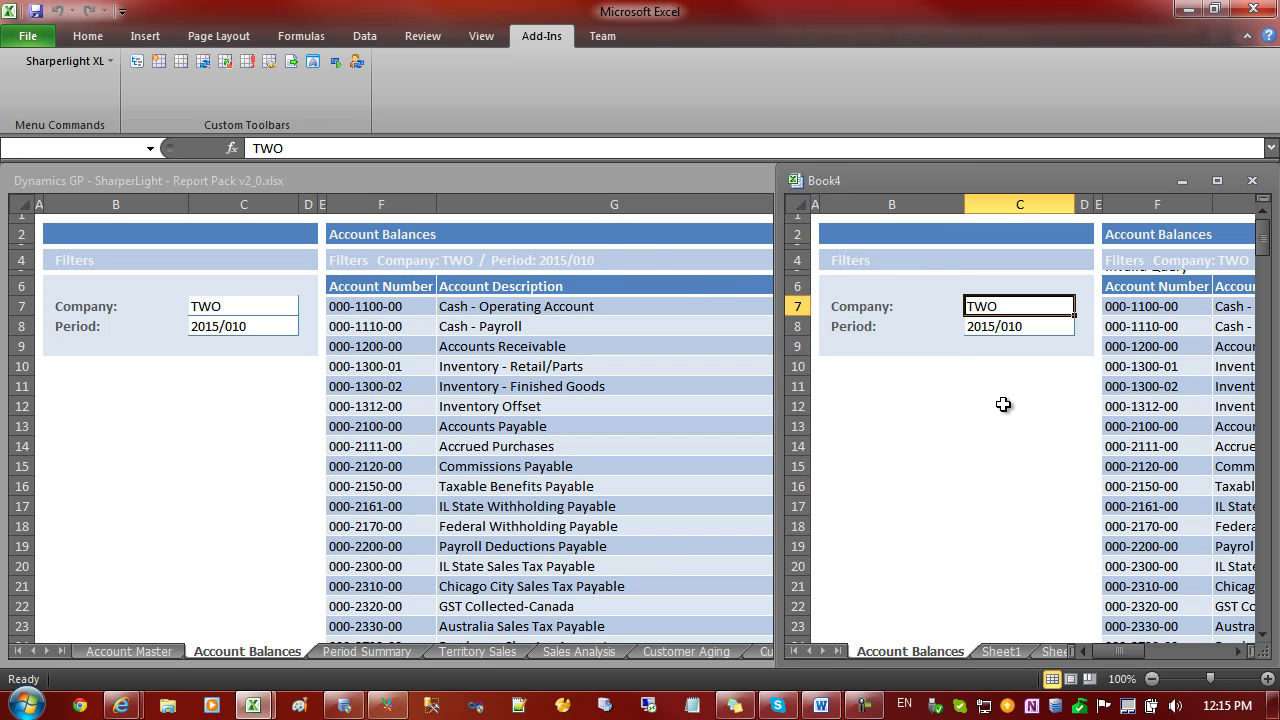
left_click(1003, 403)
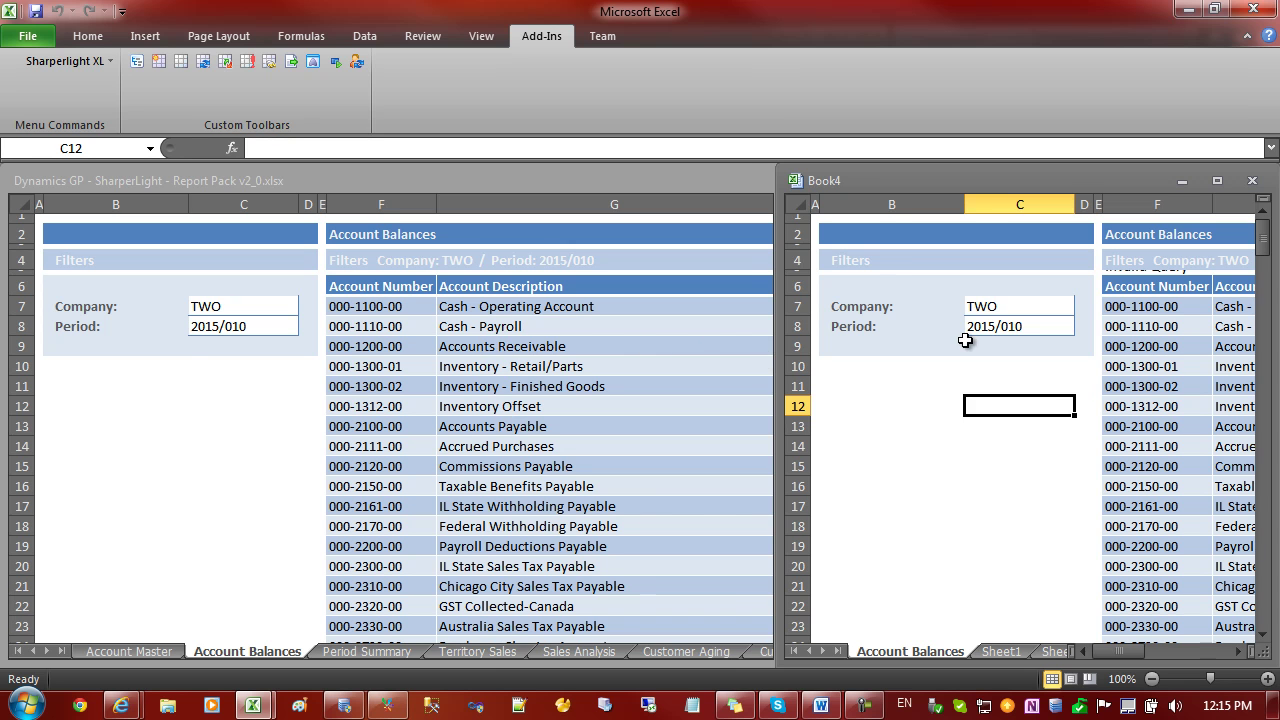
left_click(243, 400)
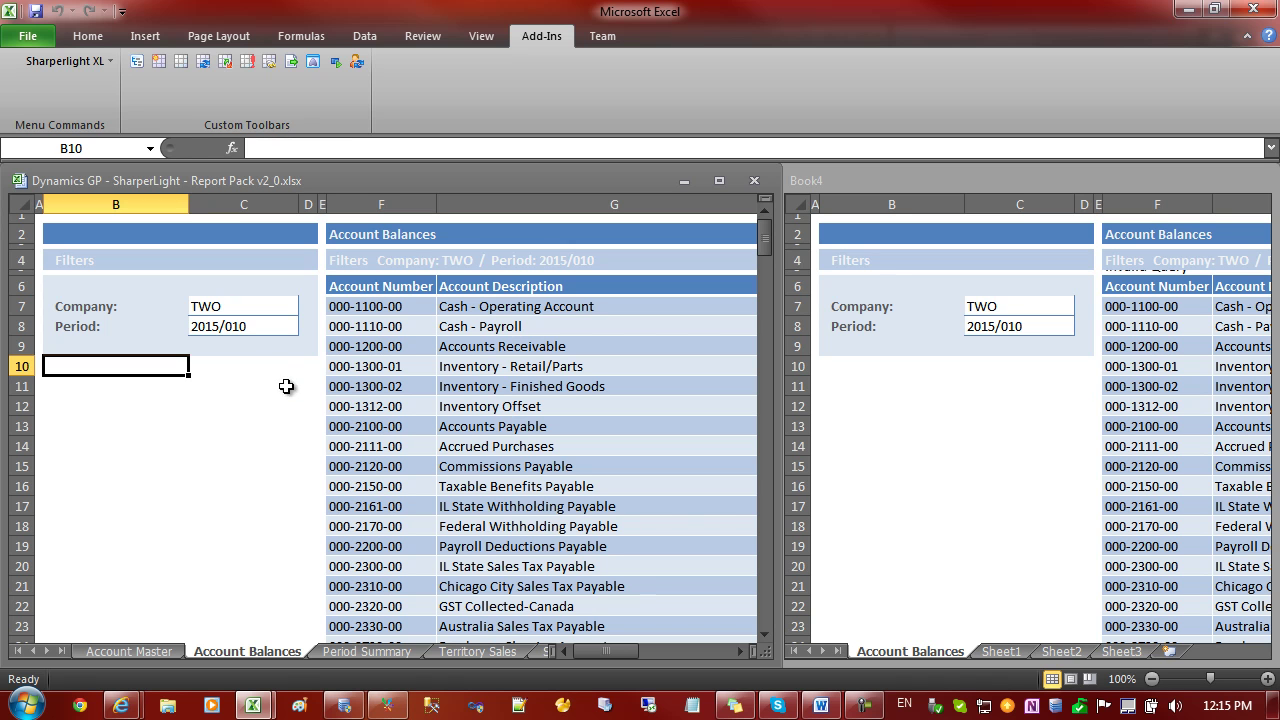
- Inspect the mdTable formula in F5 on the Account Balances sheet without changing it
left_click(287, 386)
left_click(352, 271)
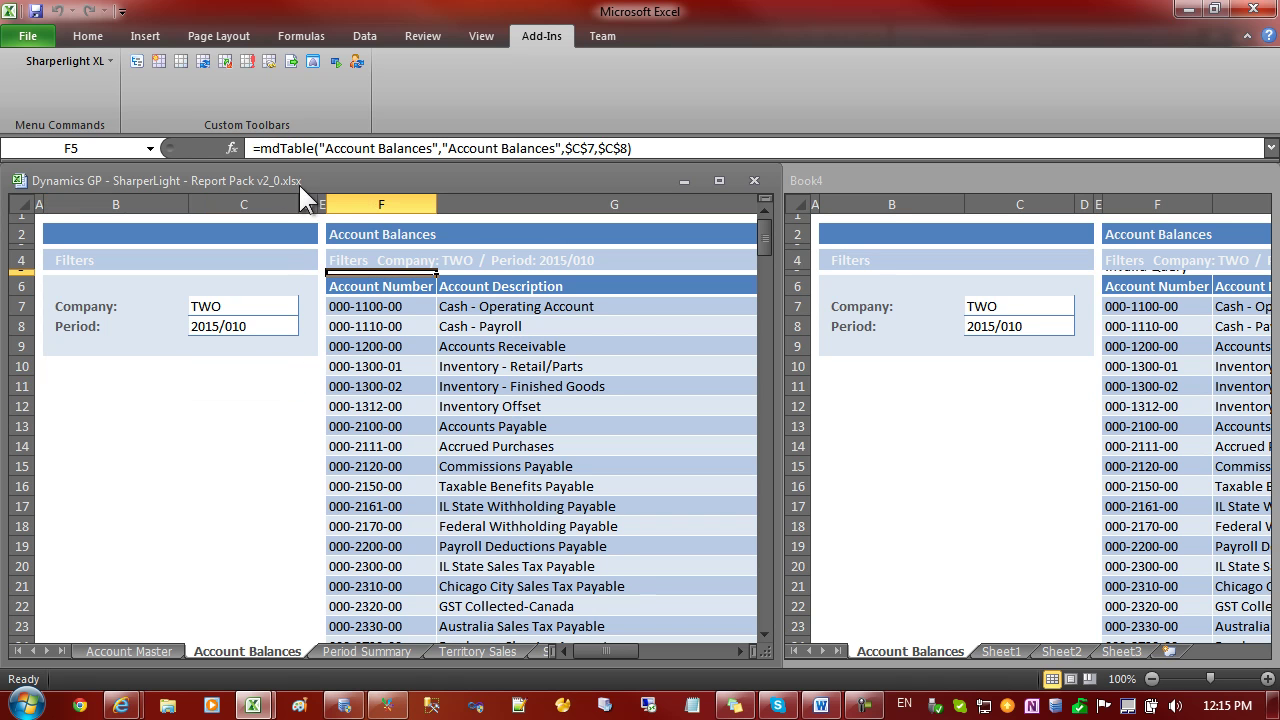
left_click(668, 146)
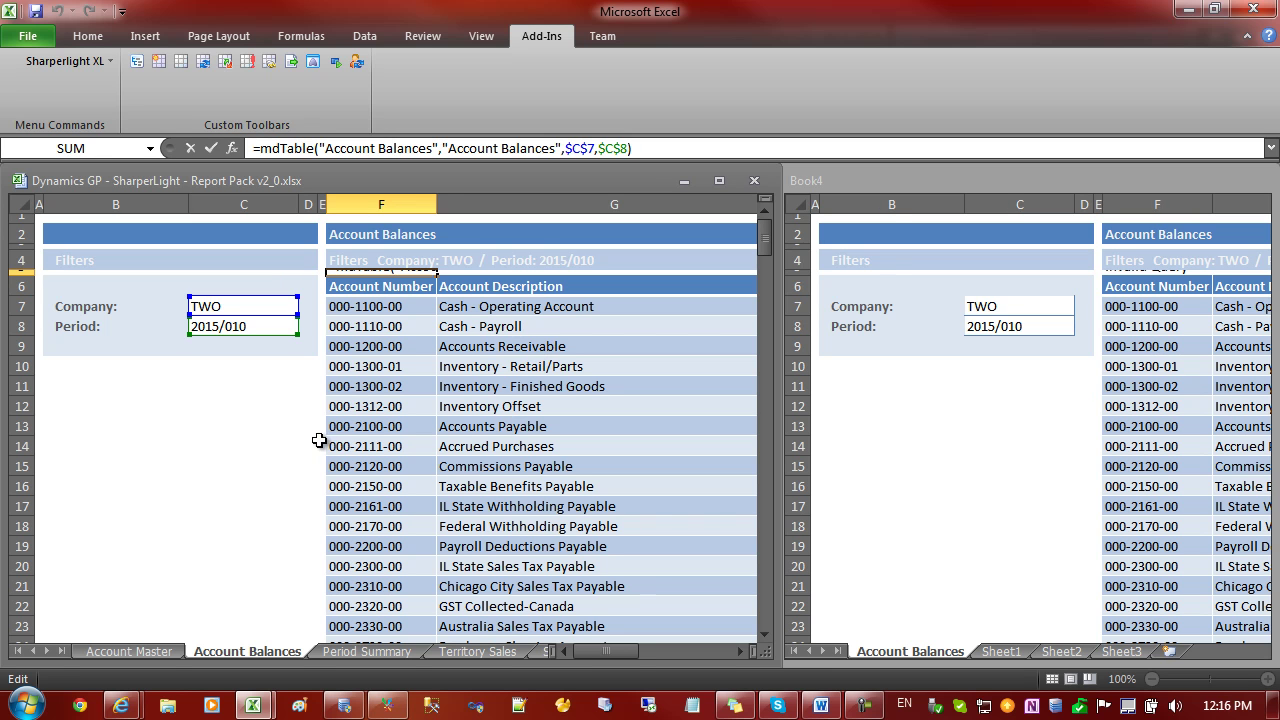
key("Escape")
left_click(250, 400)
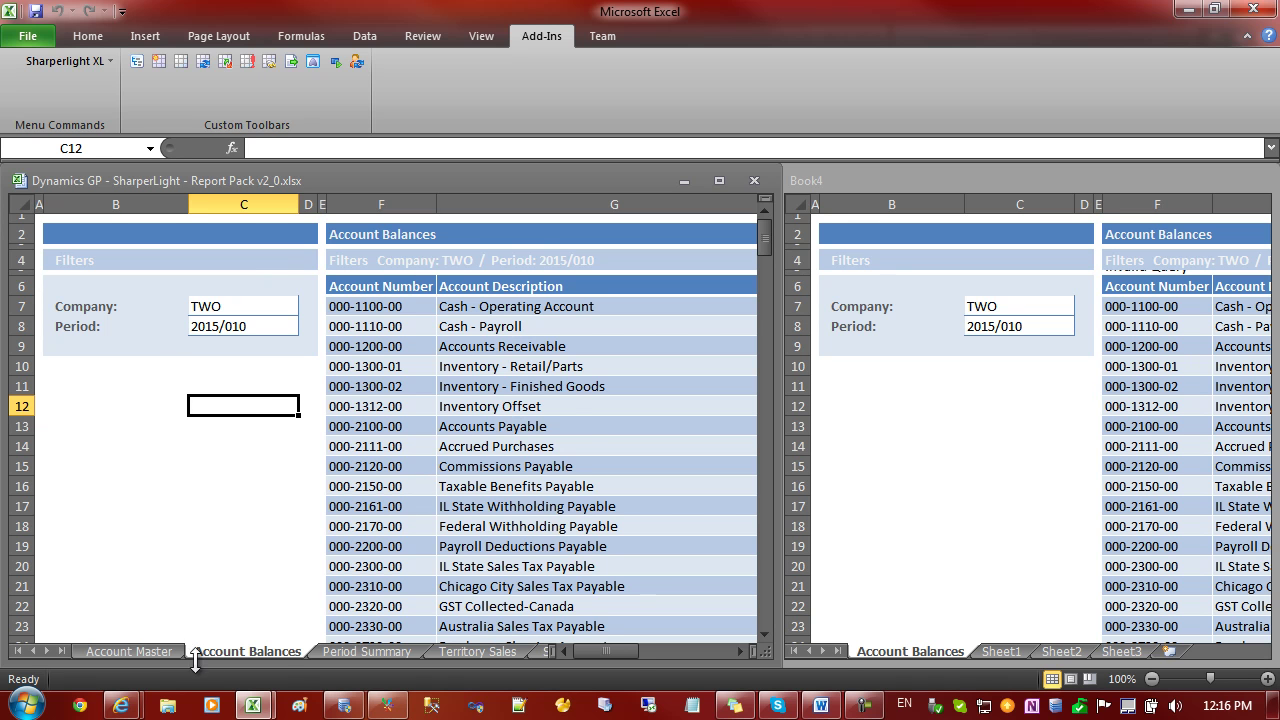
- Move through Account Master and Period Summary to view Territory Sales' F5 mdTable formula
left_click(160, 651)
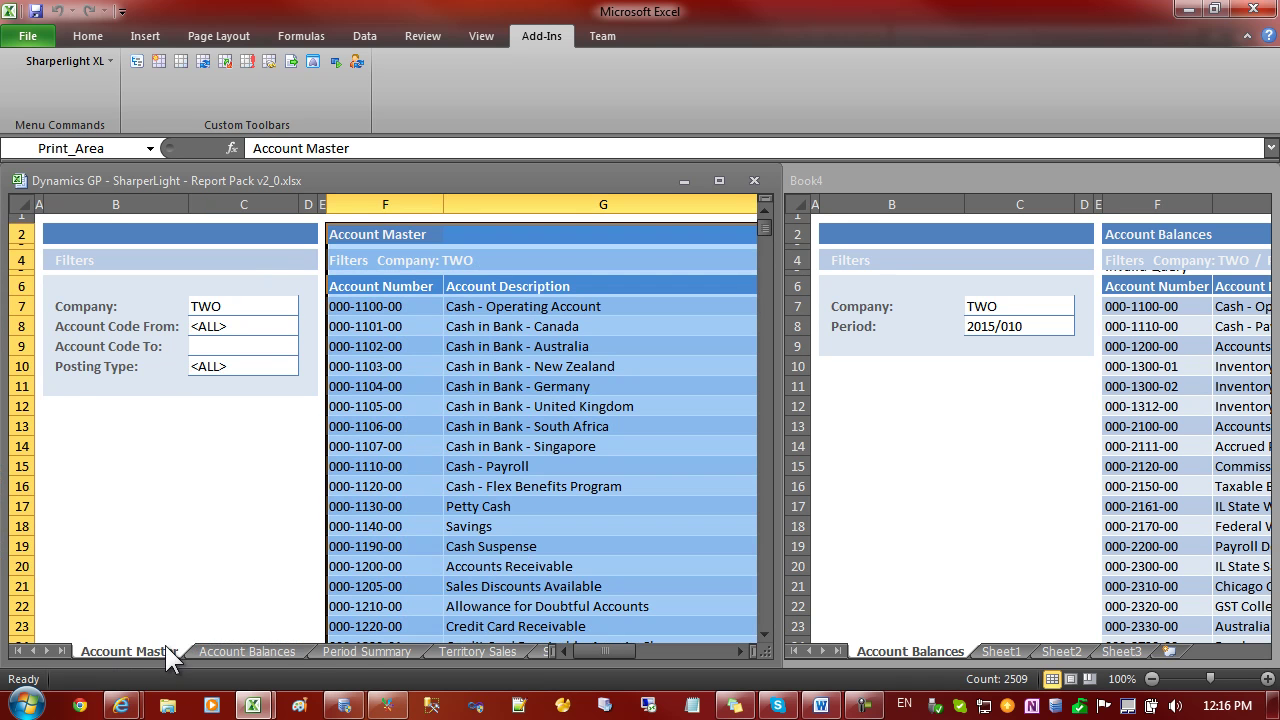
left_click(365, 651)
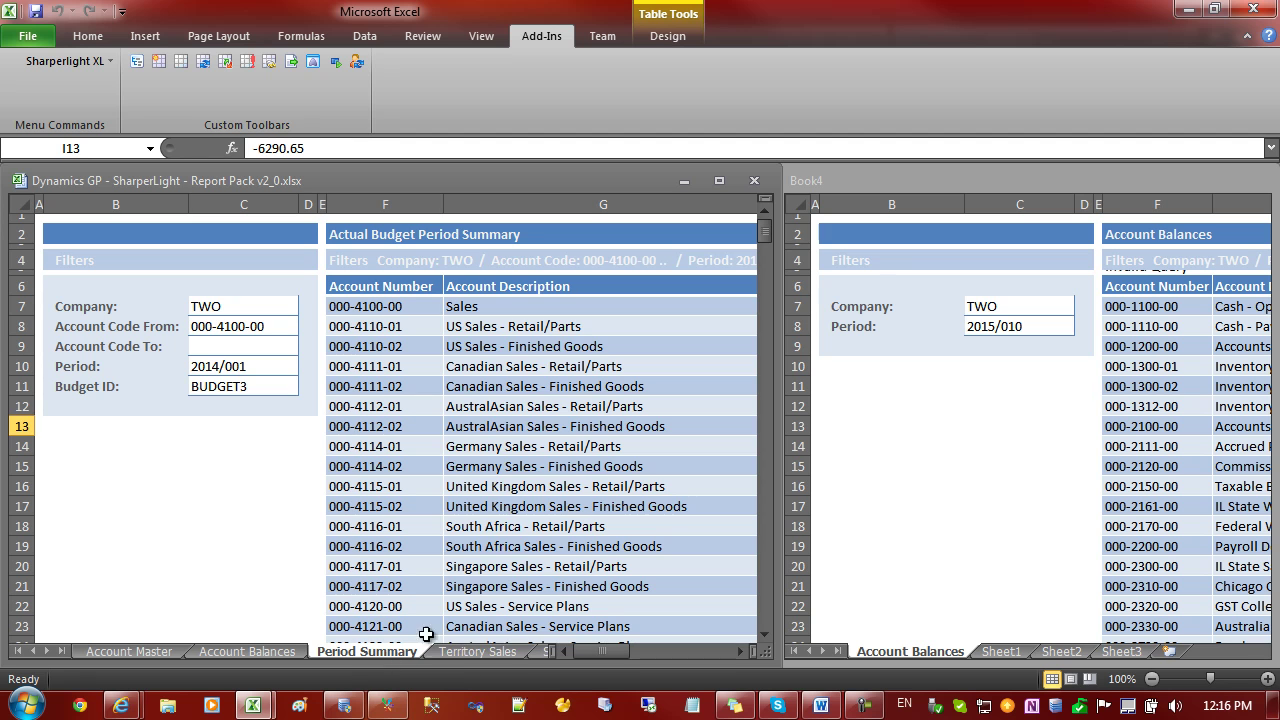
left_click(476, 653)
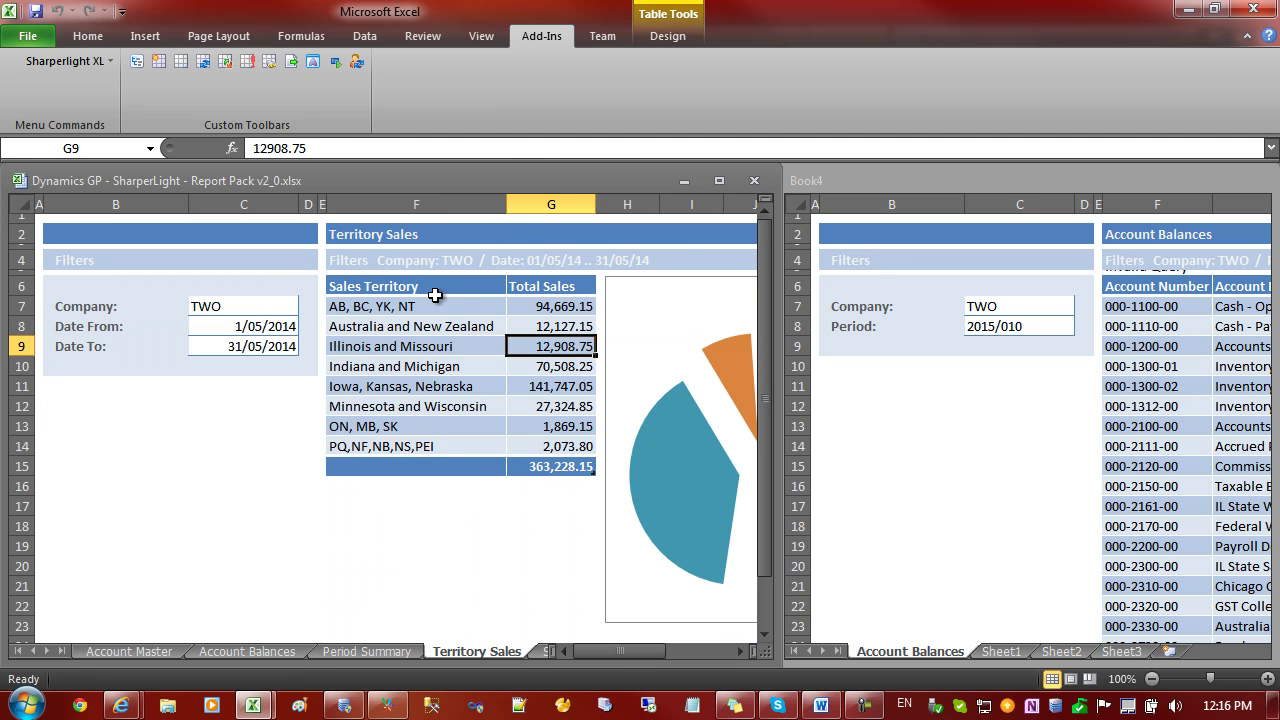
left_click(355, 270)
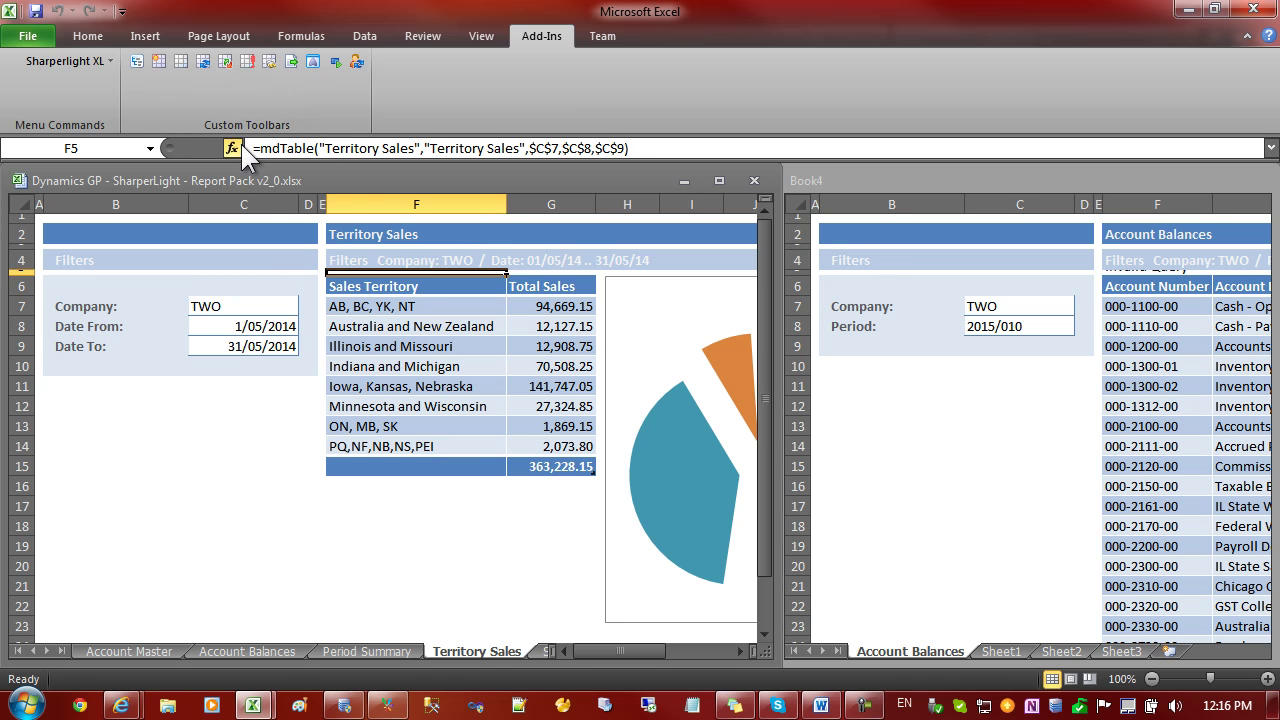
left_click(175, 437)
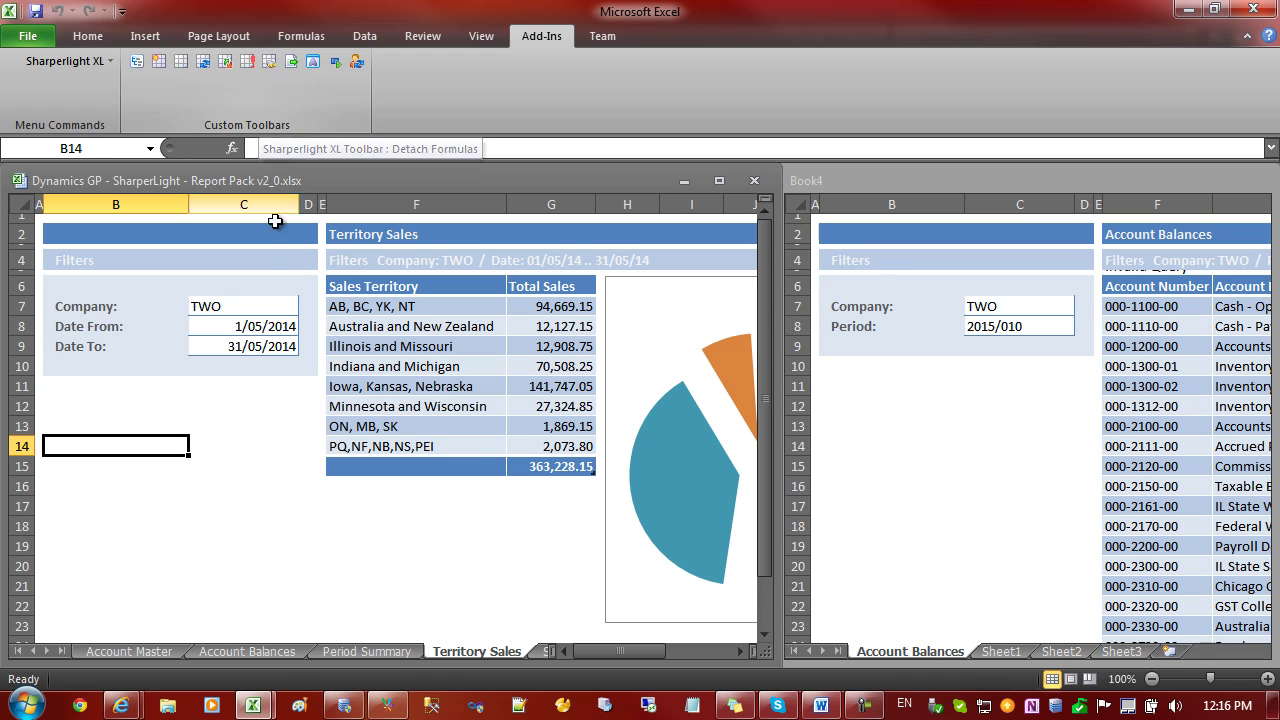
left_click(348, 272)
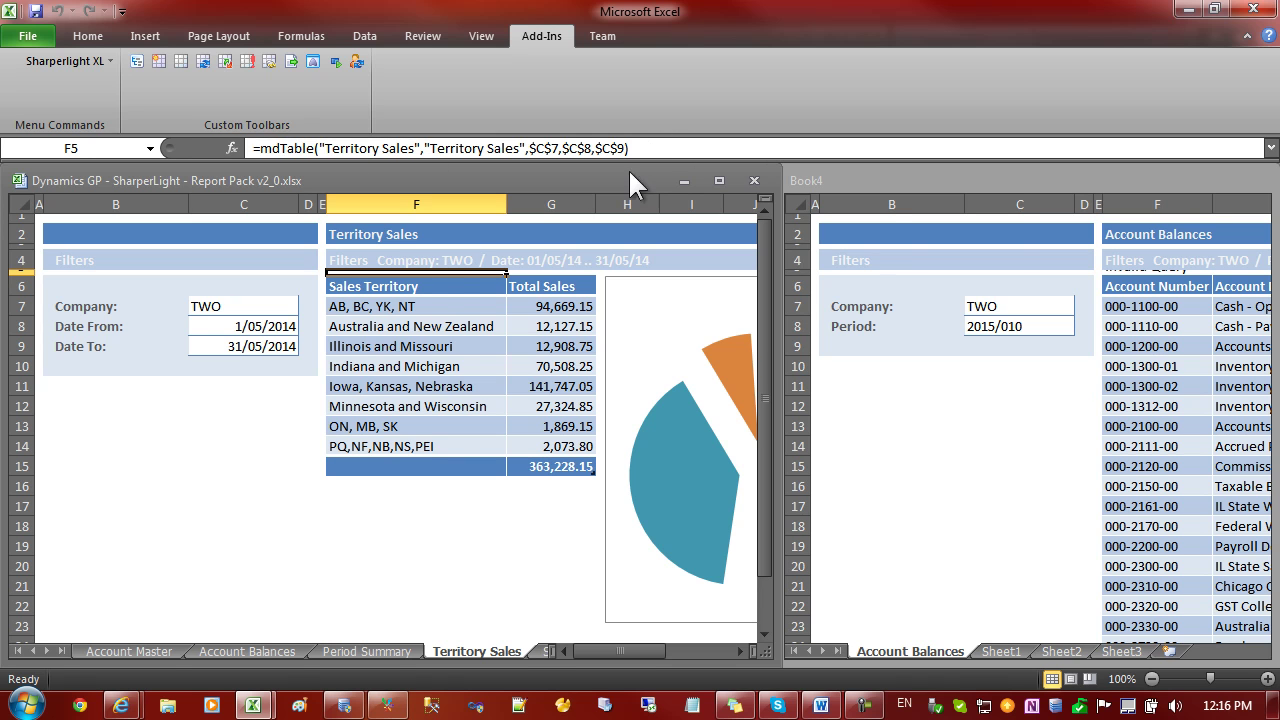
left_click(290, 503)
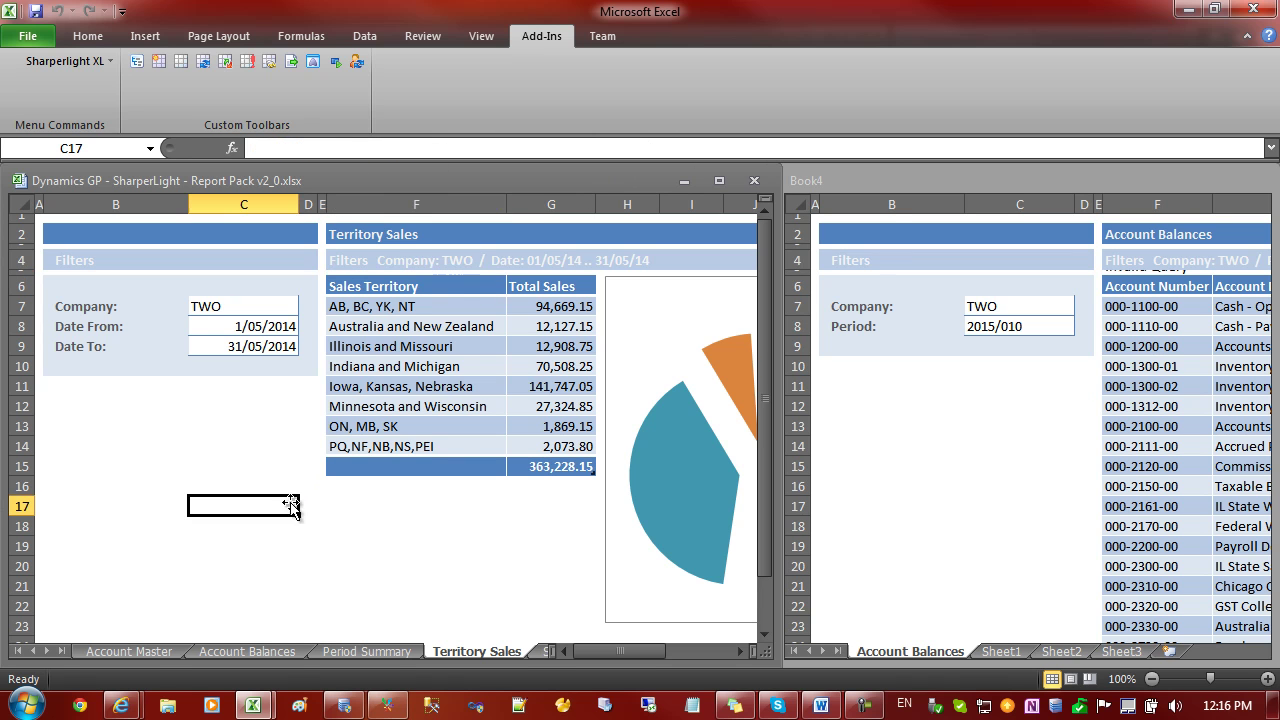
- Browse the Sales Analysis and Customer Aging sheets, then return to Account Master
left_click(532, 651)
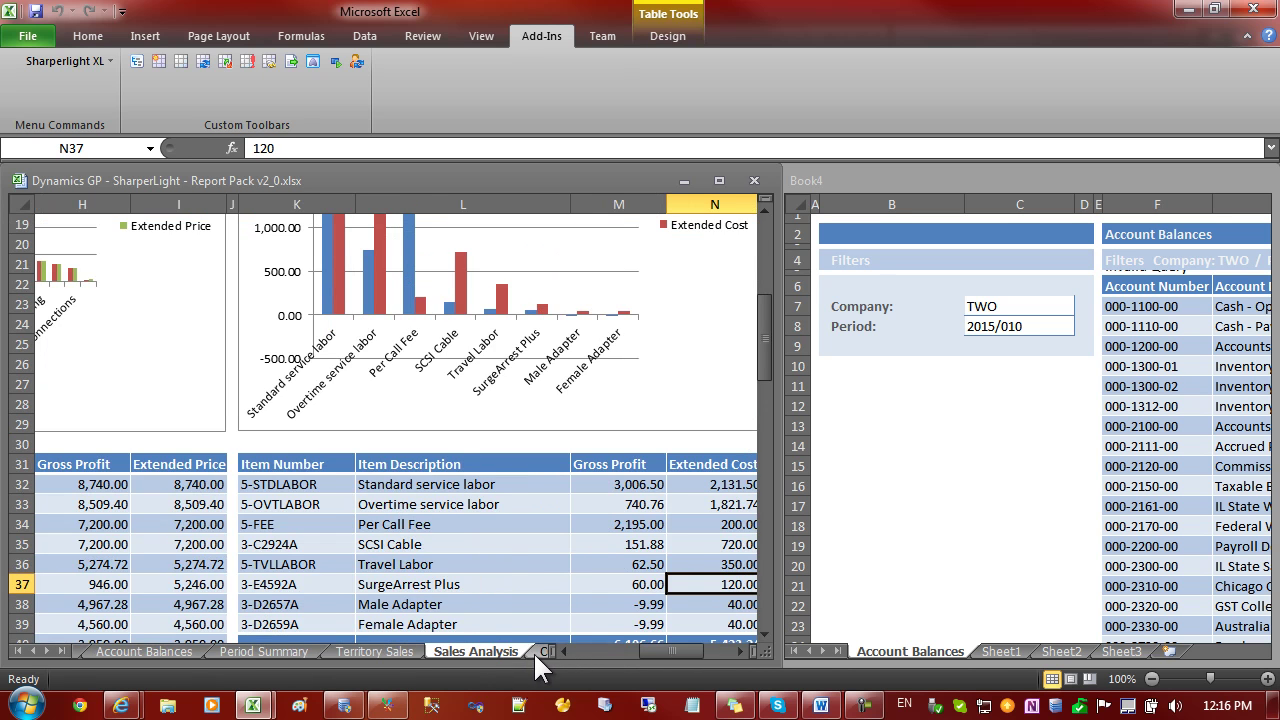
left_click(542, 651)
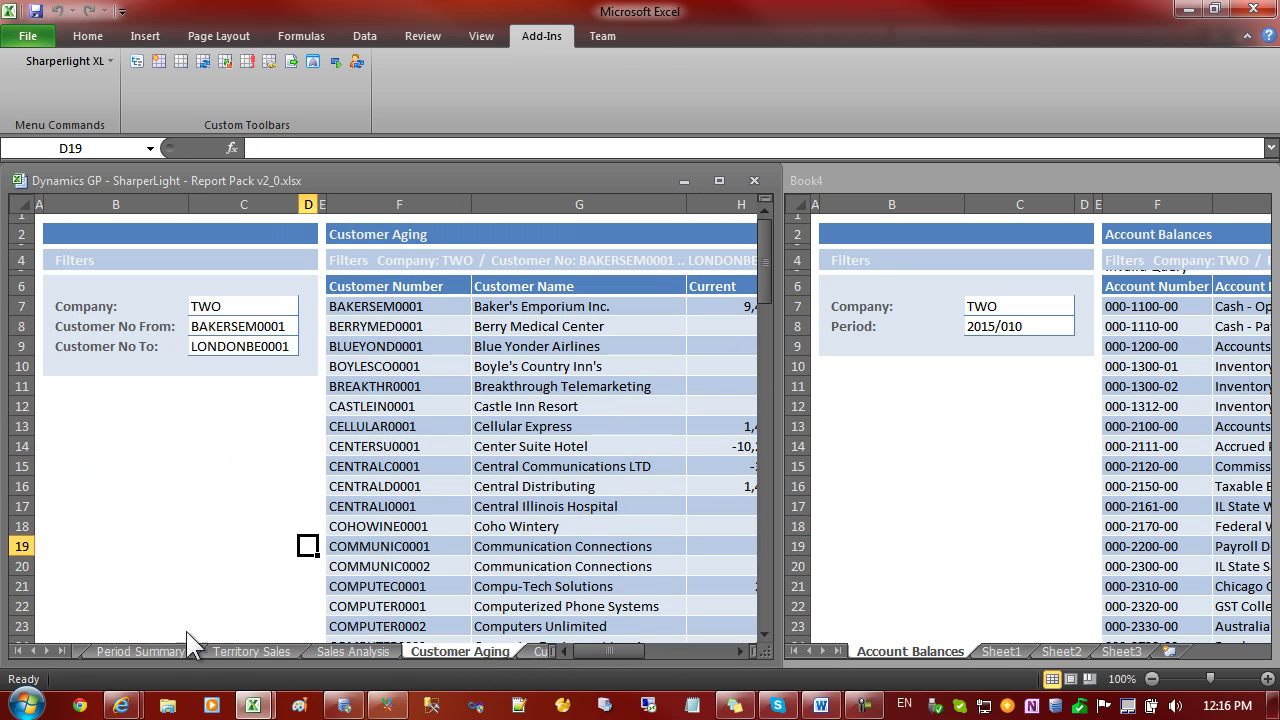
left_click(18, 651)
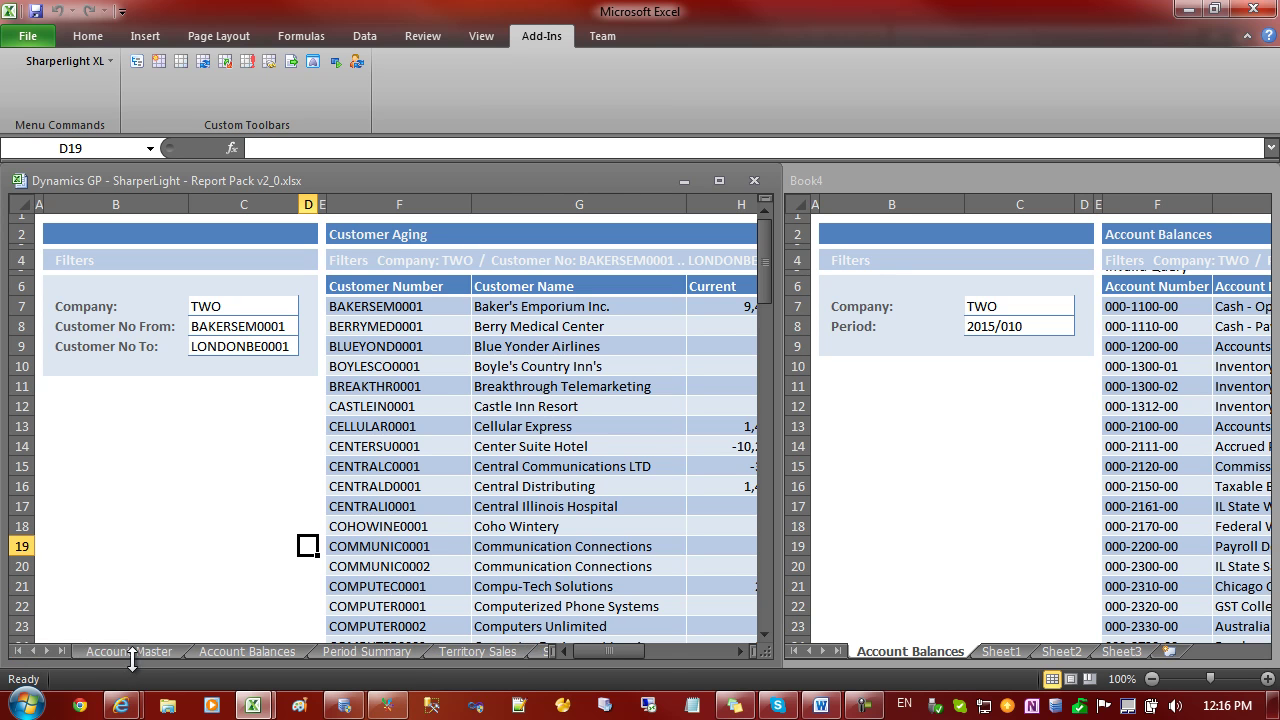
left_click(138, 651)
left_click(222, 521)
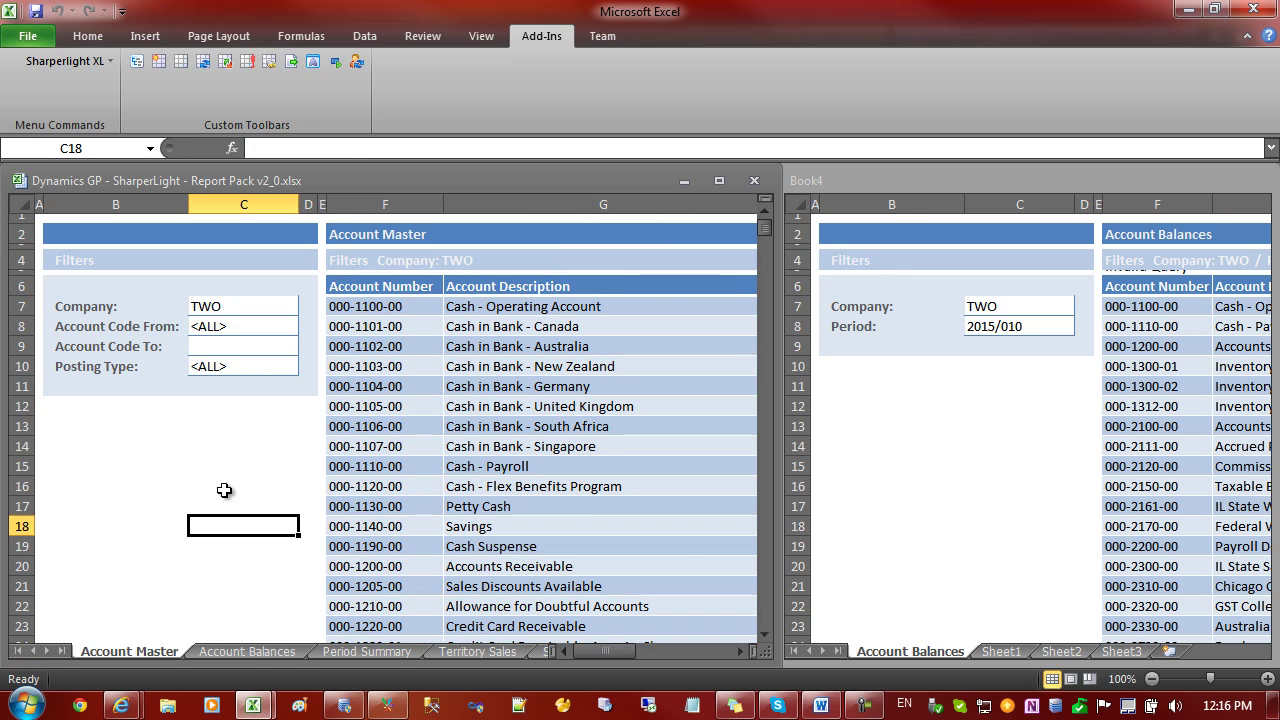
left_click(349, 277)
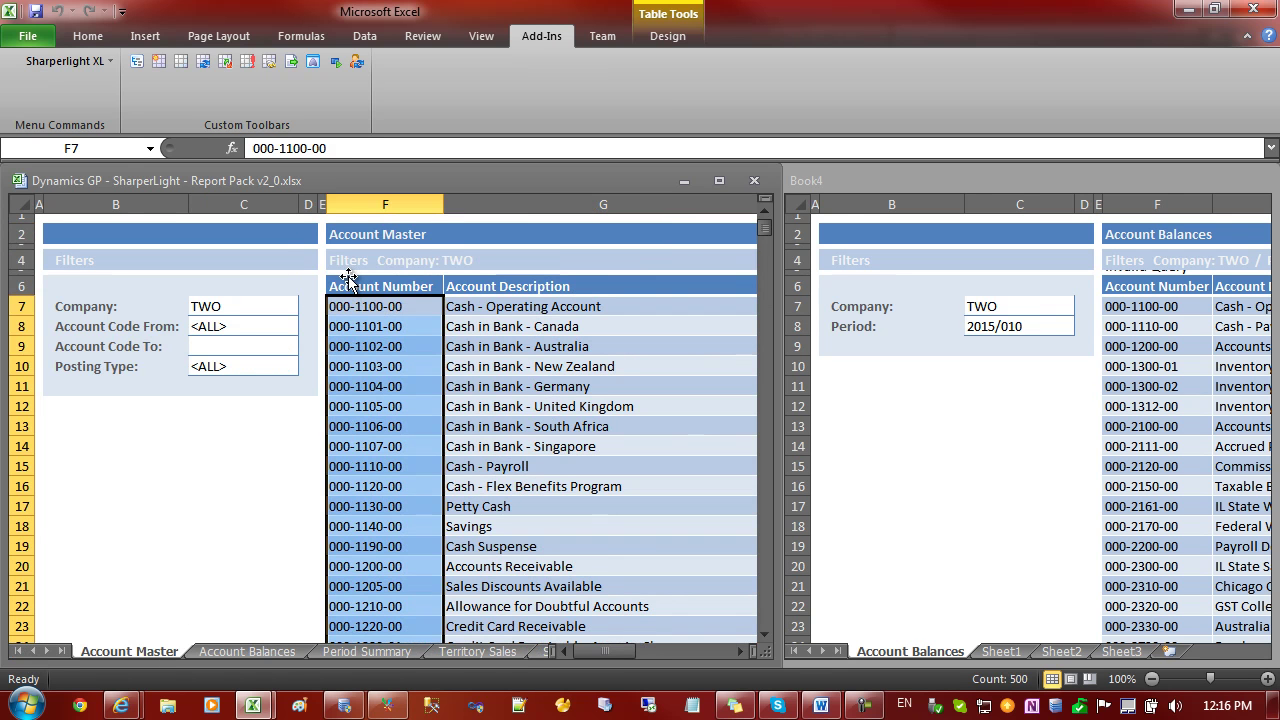
left_click(266, 404)
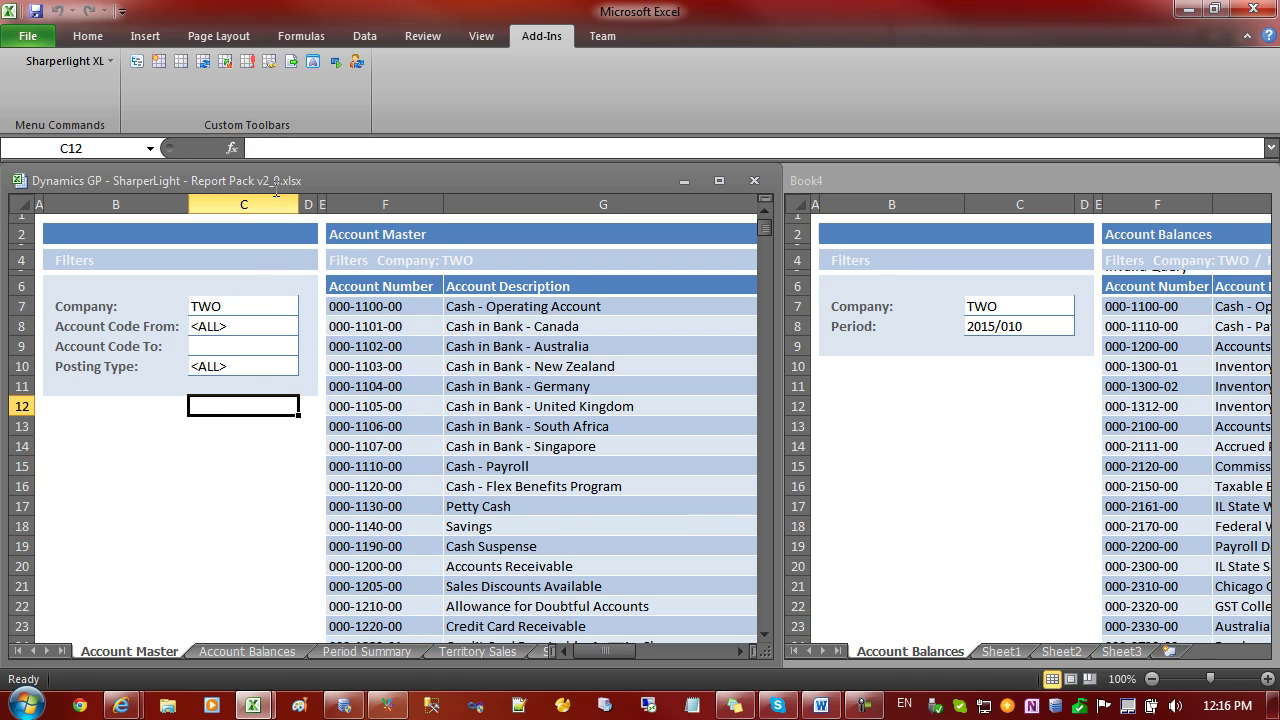
- Detach all SharperLight formulas from the Report Pack and verify F5 holds no formula
left_click(269, 62)
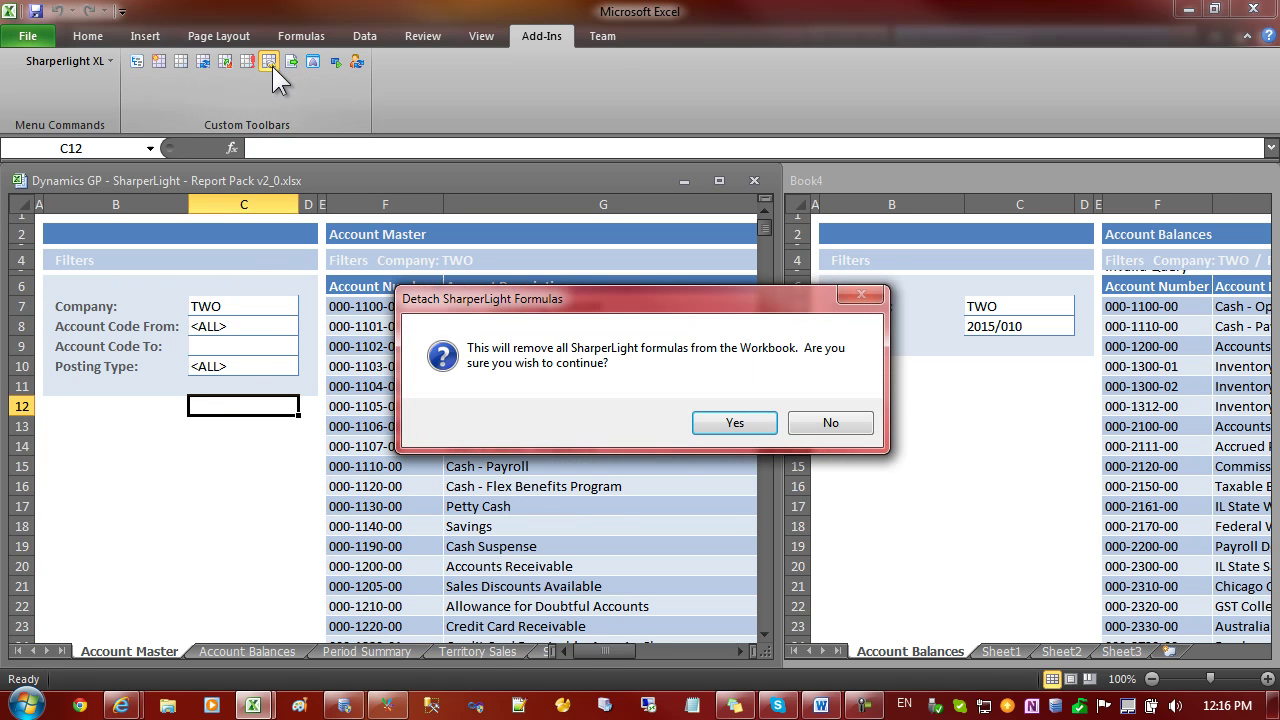
left_click(735, 424)
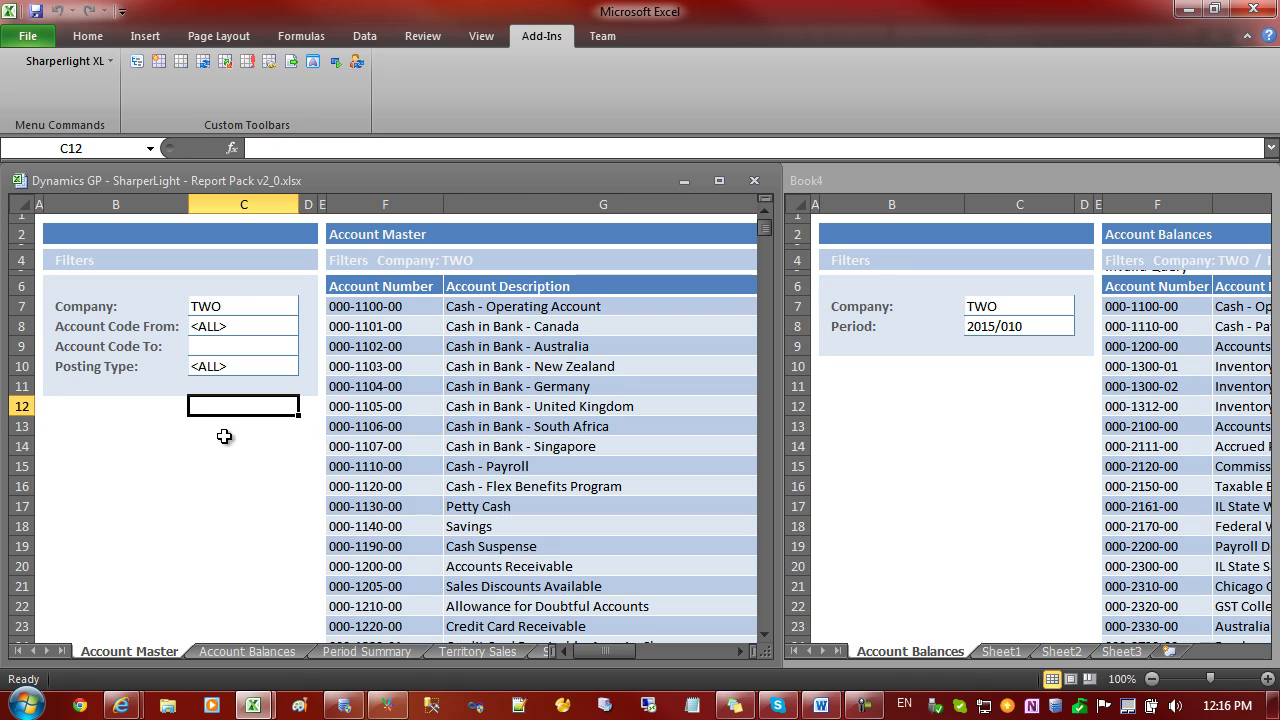
left_click(211, 431)
left_click(343, 273)
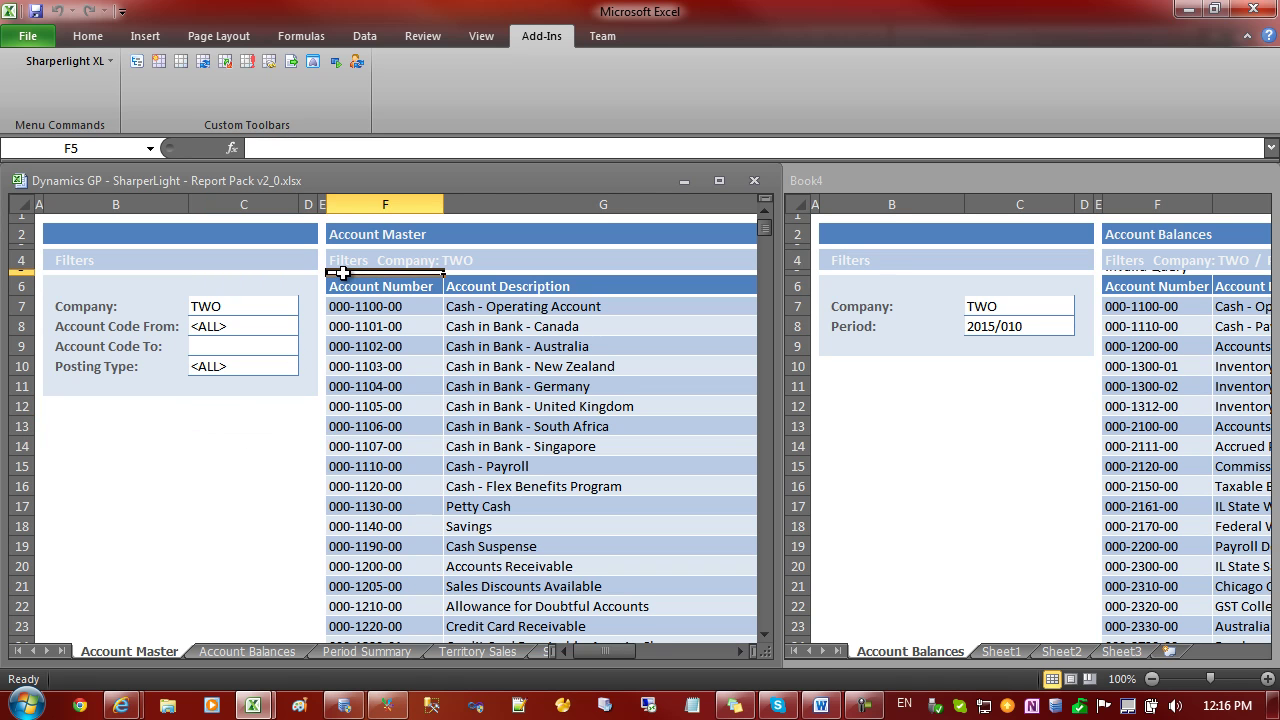
left_click(293, 430)
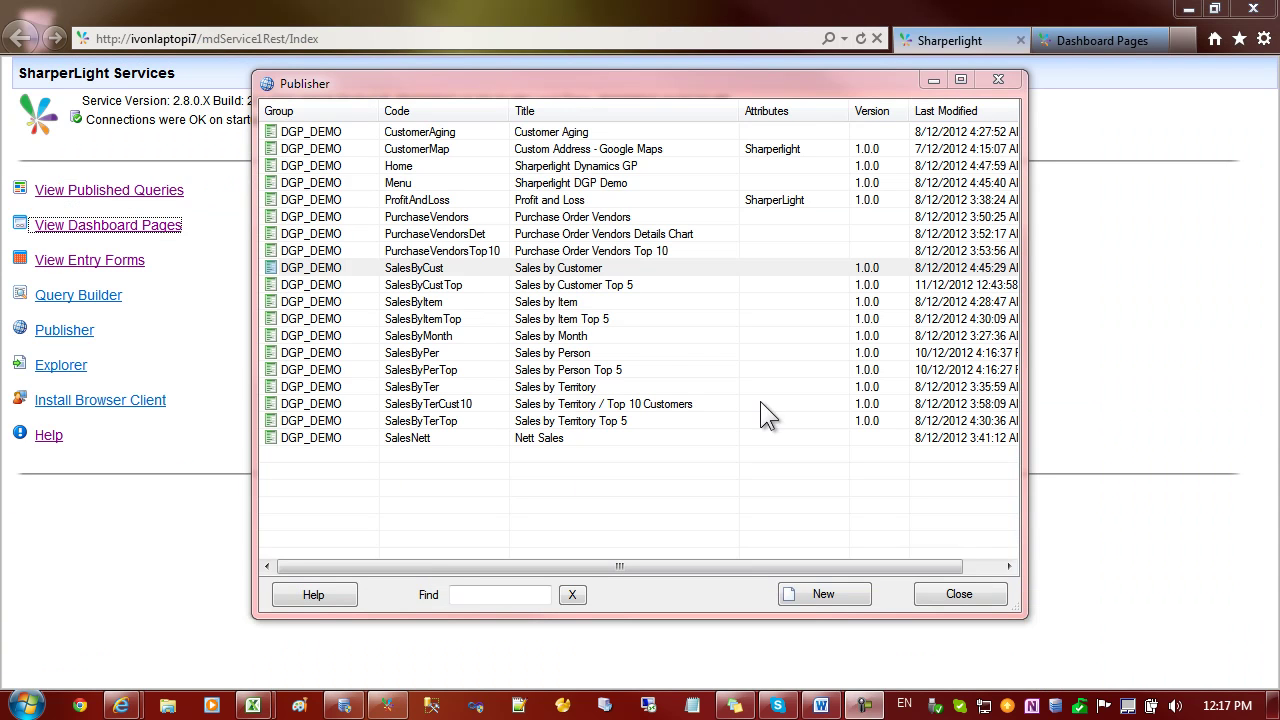
- Browse the DGP_DEMO published items and bring up the PurchaseVendors item's context menu
left_click(462, 187)
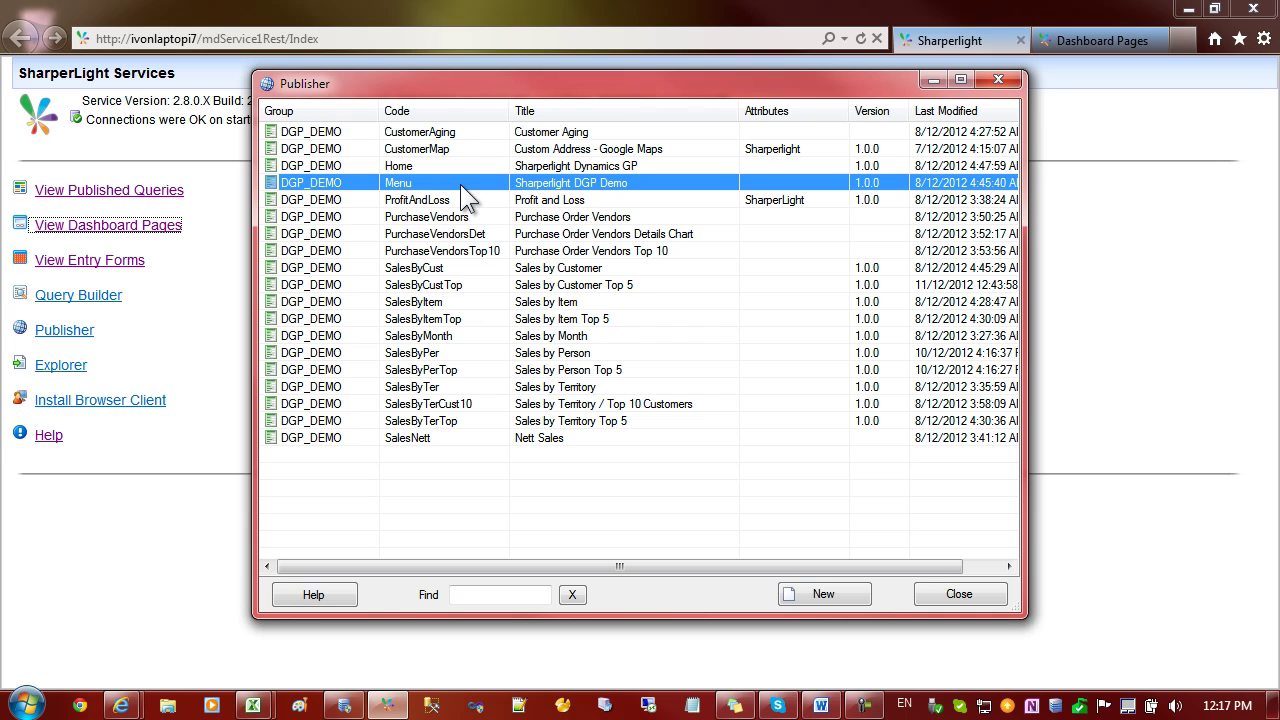
left_click(398, 152)
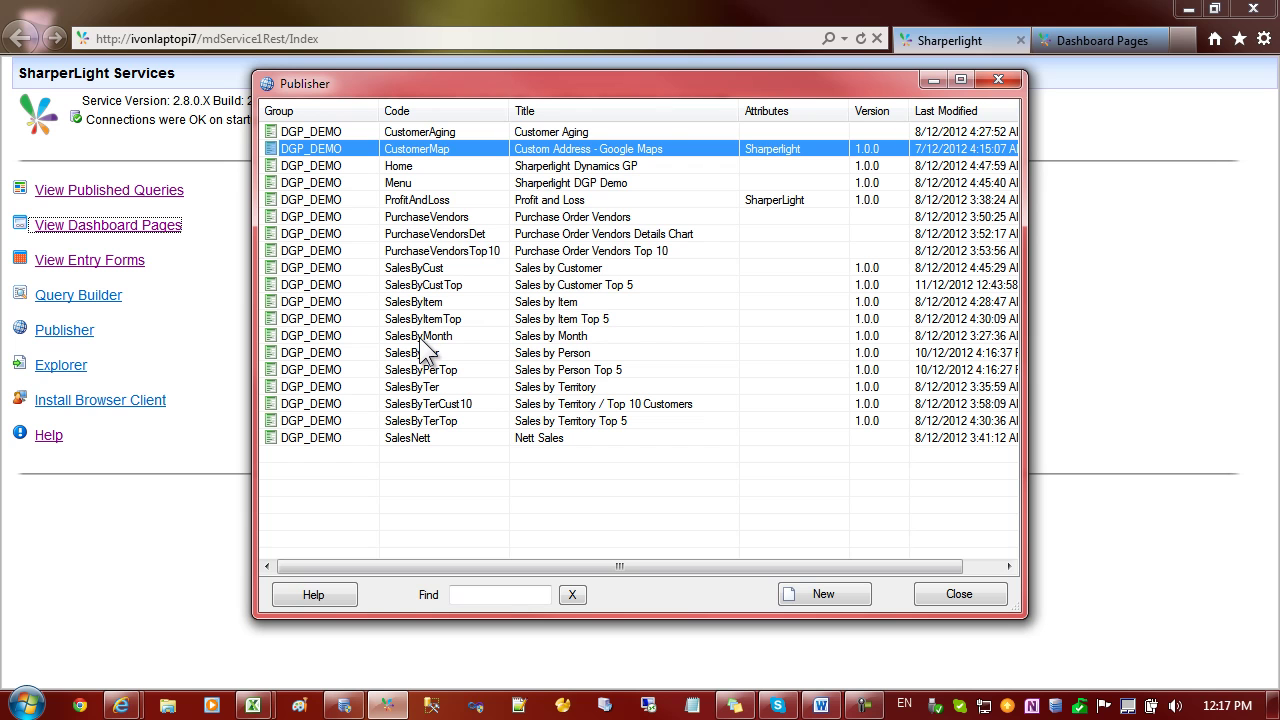
right_click(413, 221)
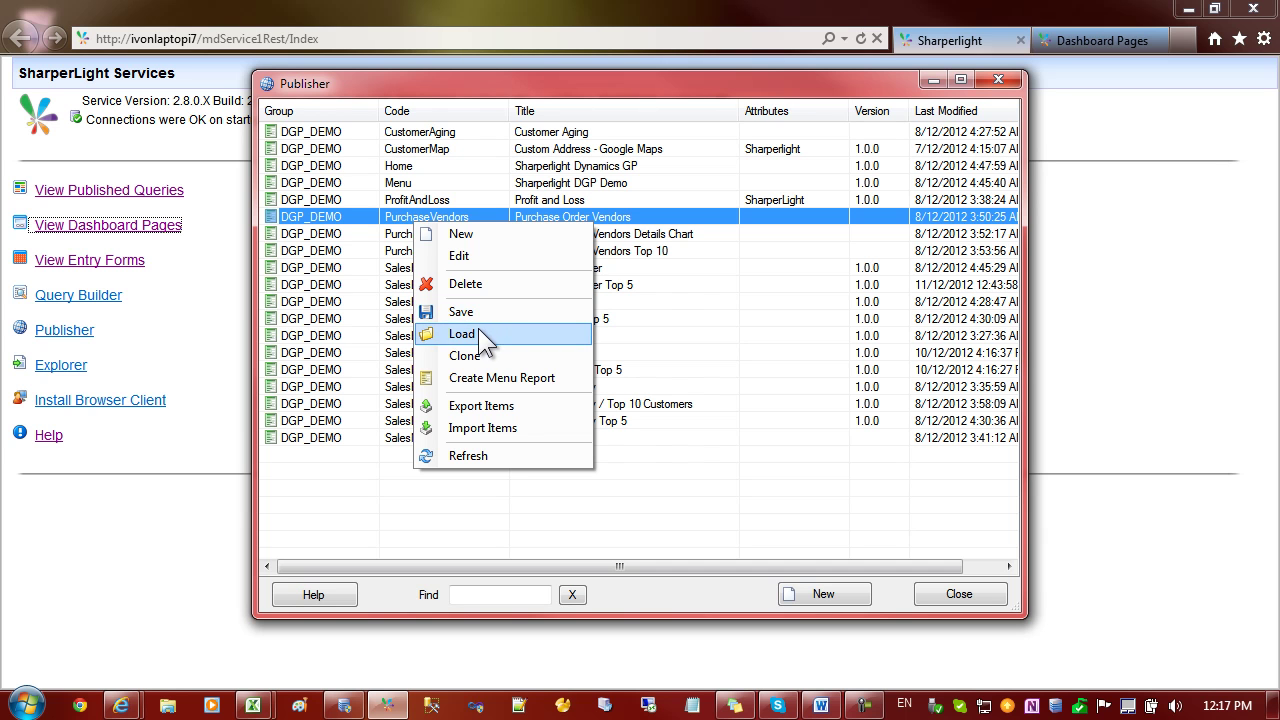
- Start an export and select all DGP_DEMO queries in the Lookup list, including Home
left_click(517, 408)
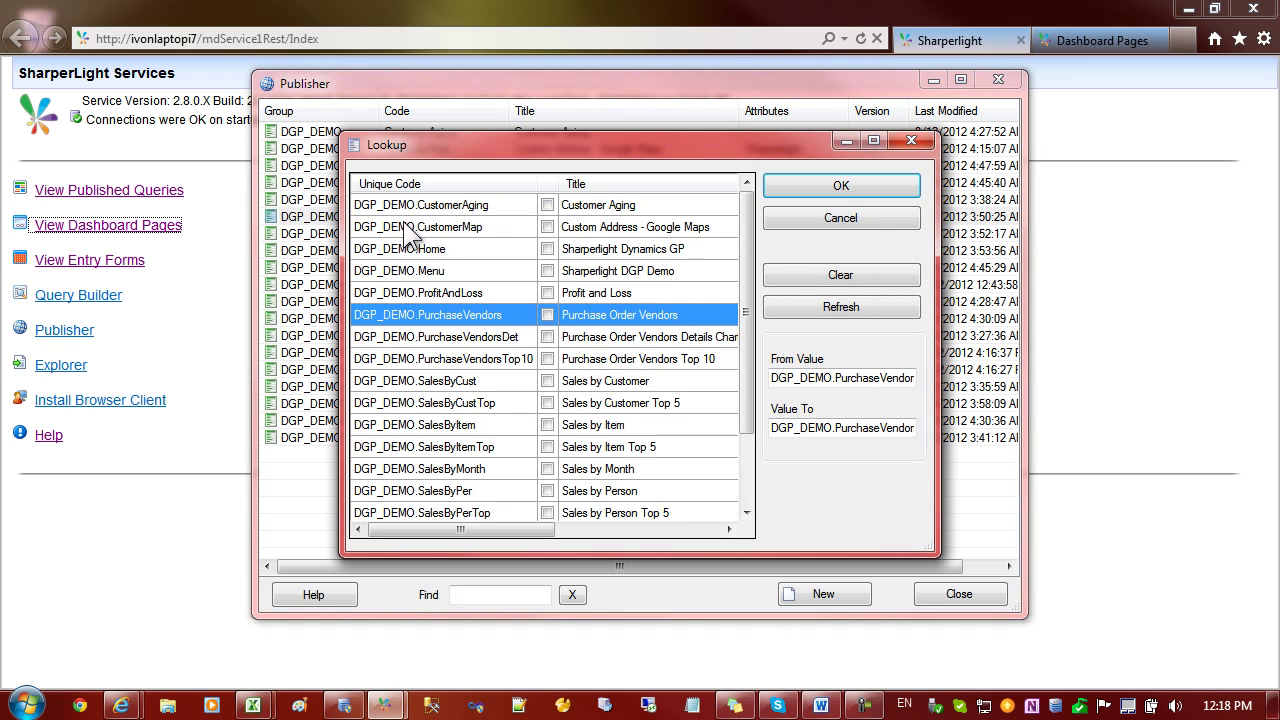
right_click(411, 230)
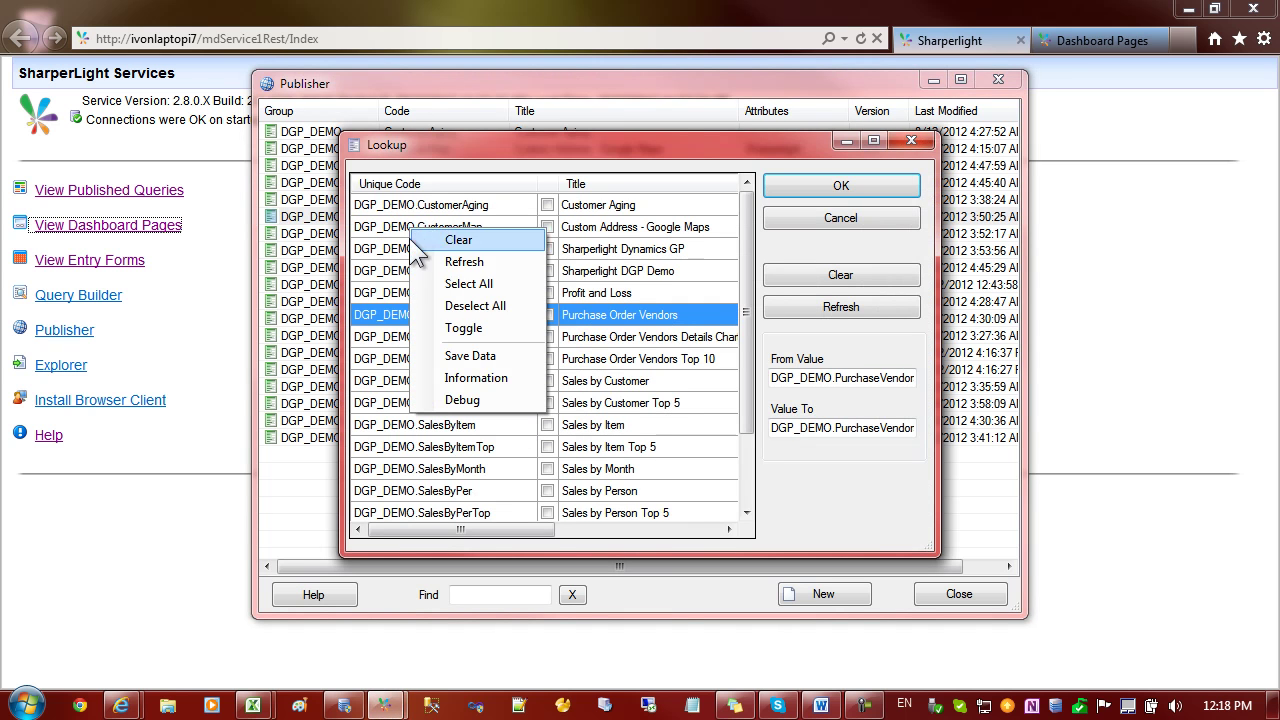
left_click(468, 284)
left_click(548, 270)
left_click(548, 250)
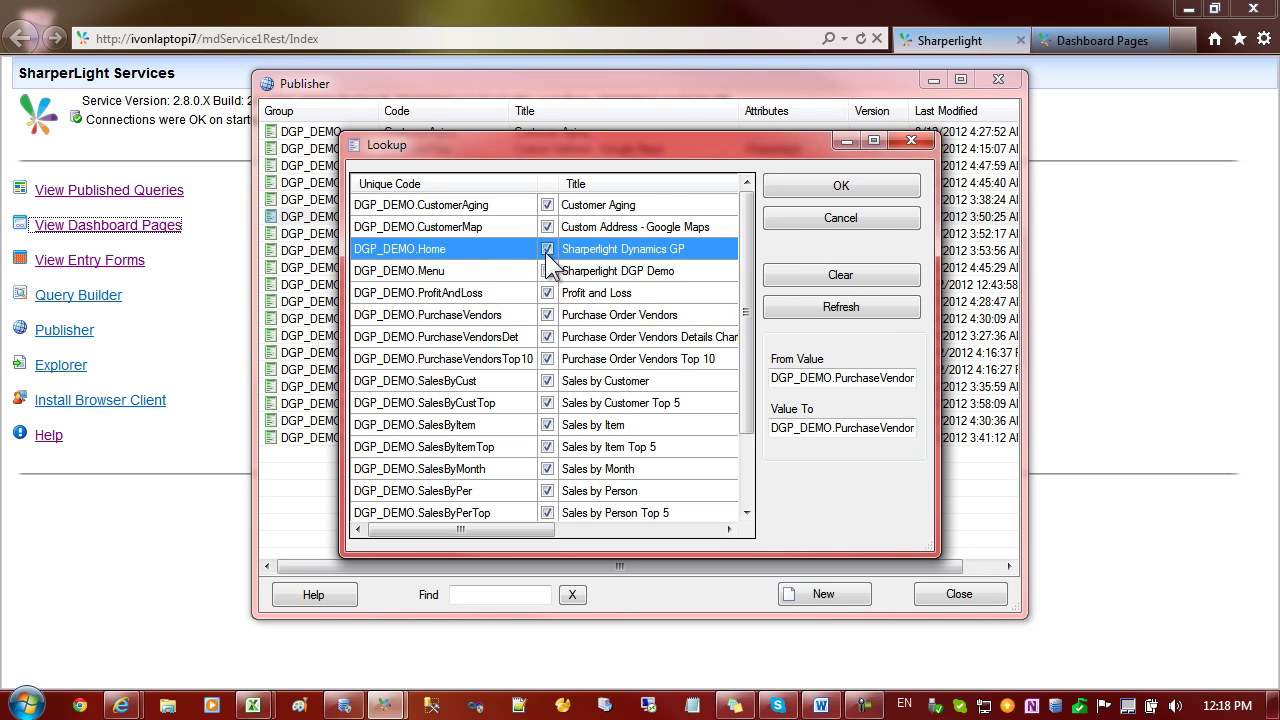
left_click(548, 249)
left_click(545, 272)
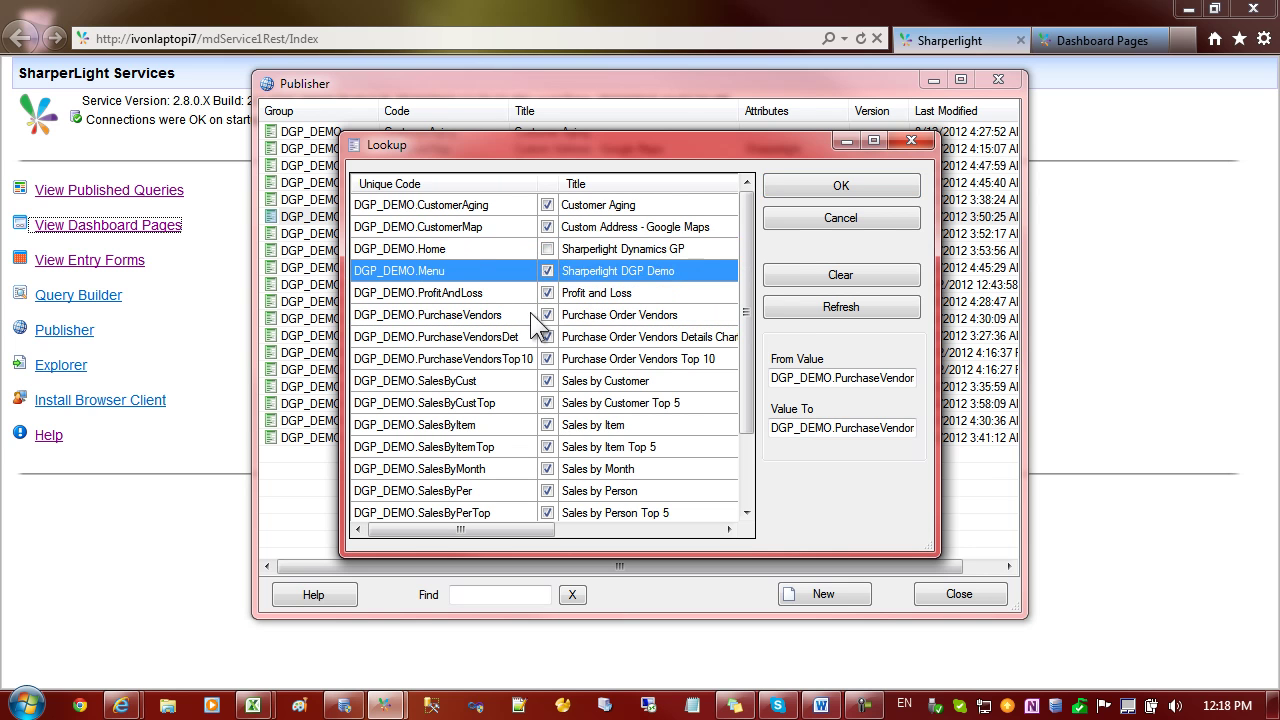
left_click(548, 249)
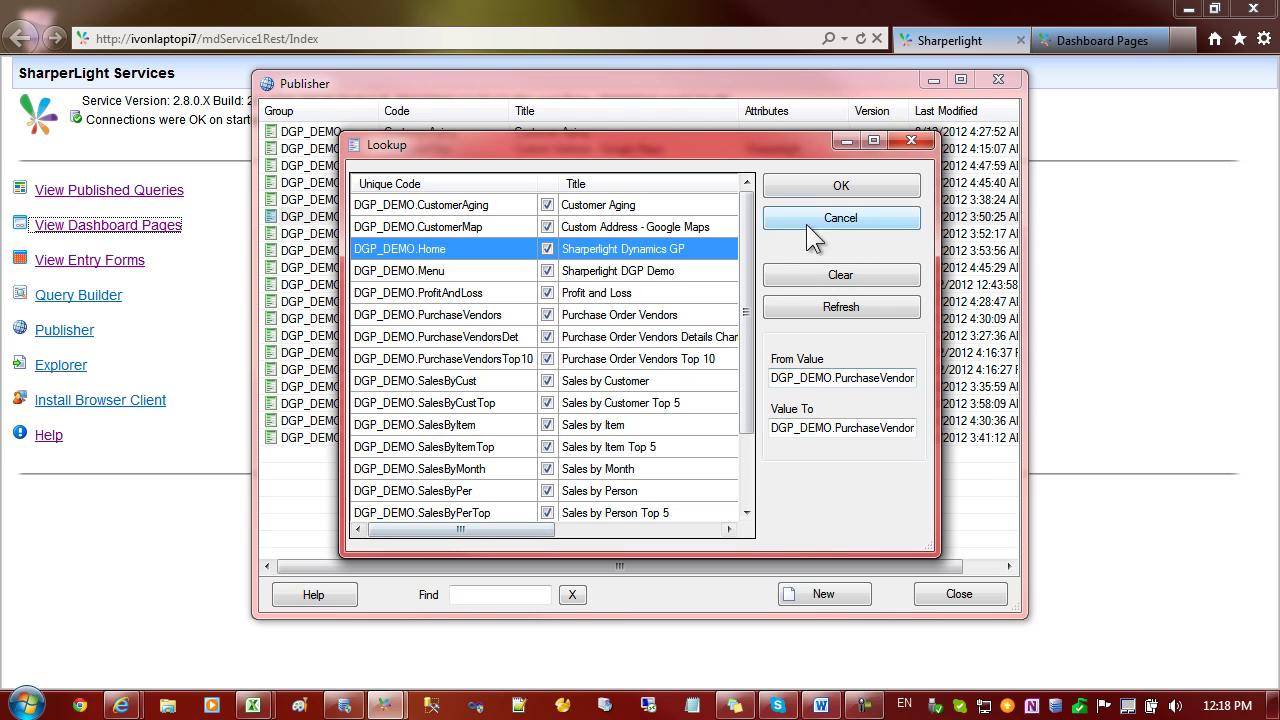
- Save the export as DGP_DEMO.pbqlist in MetaData and acknowledge the 19 exported items
left_click(795, 188)
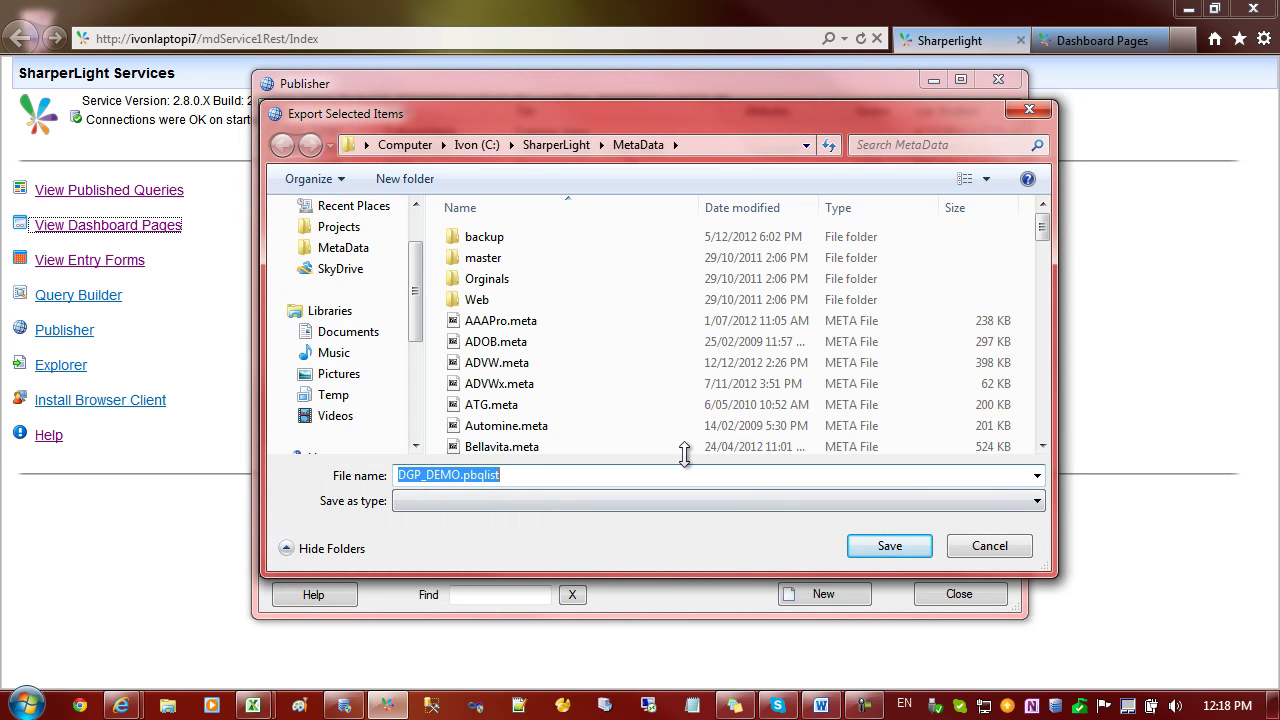
left_click(892, 550)
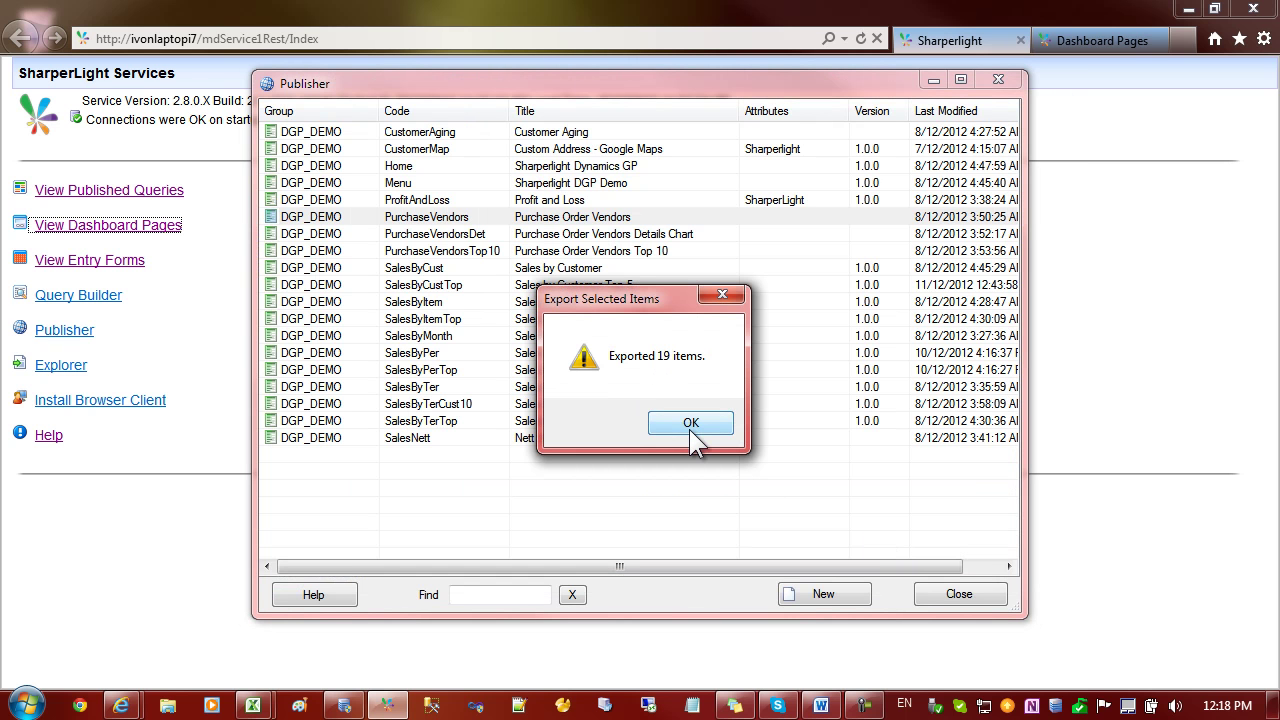
left_click(692, 424)
left_click(470, 251)
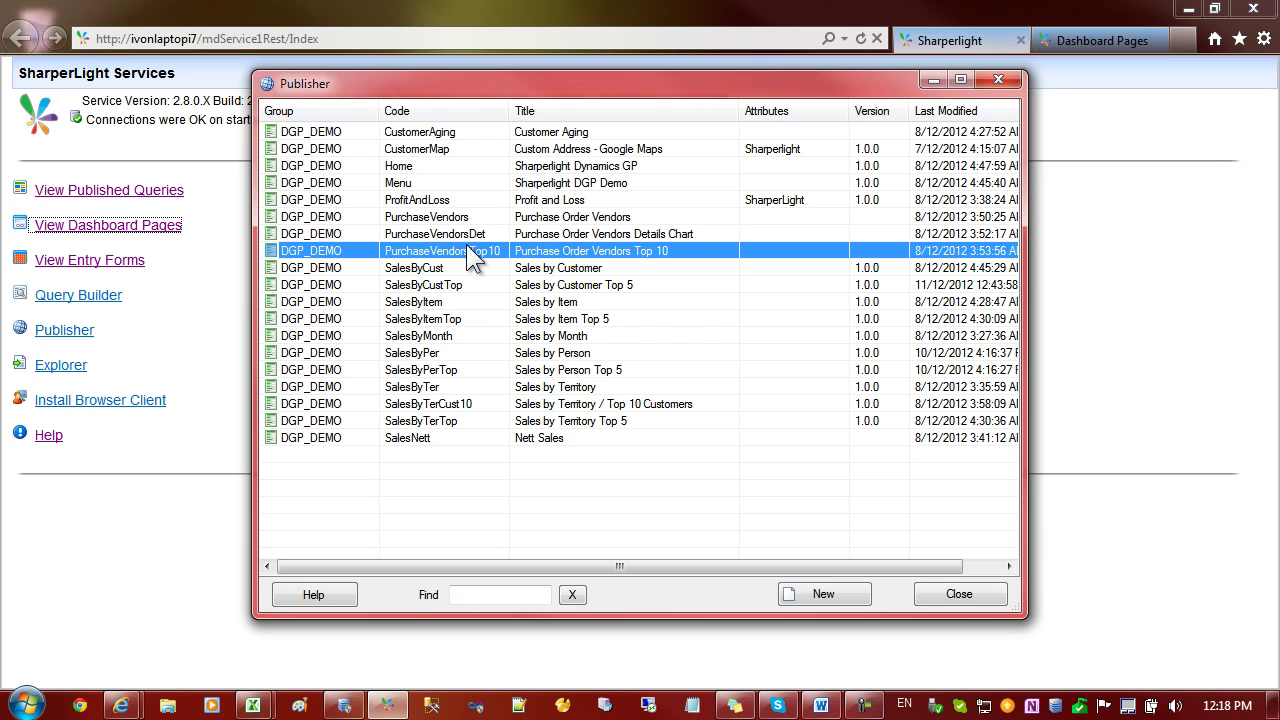
left_click(608, 268)
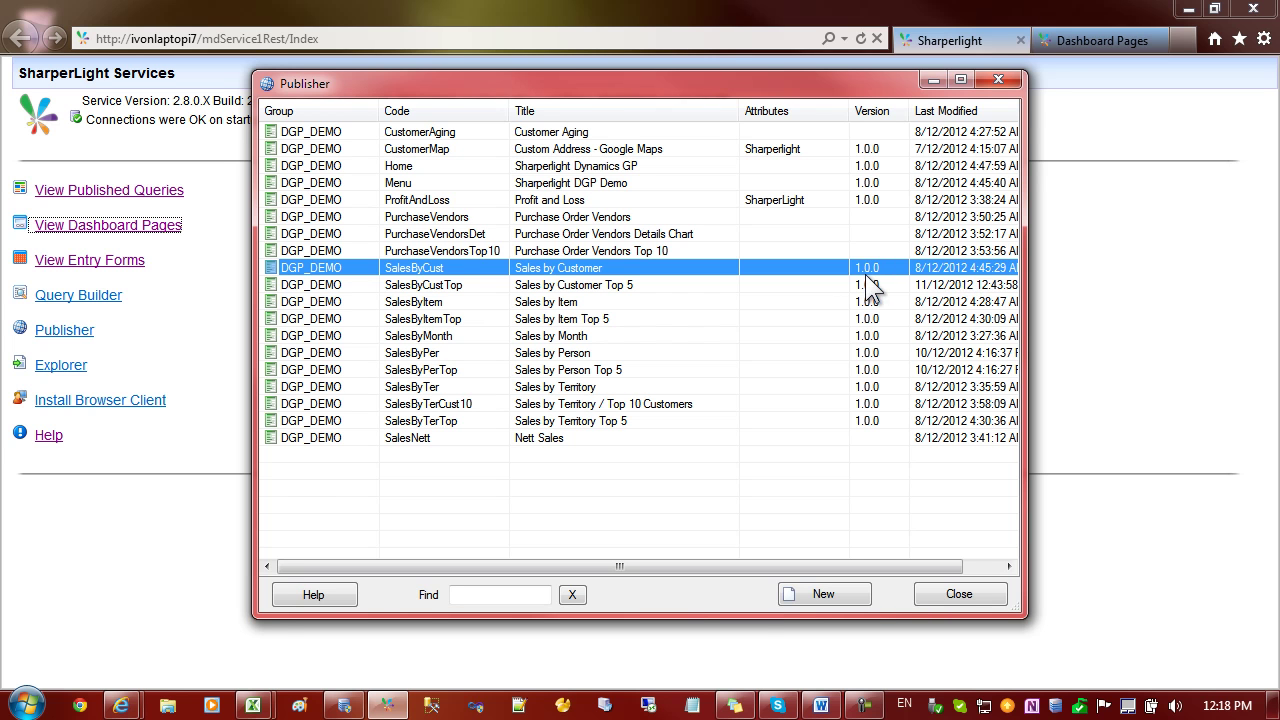
double_click(584, 267)
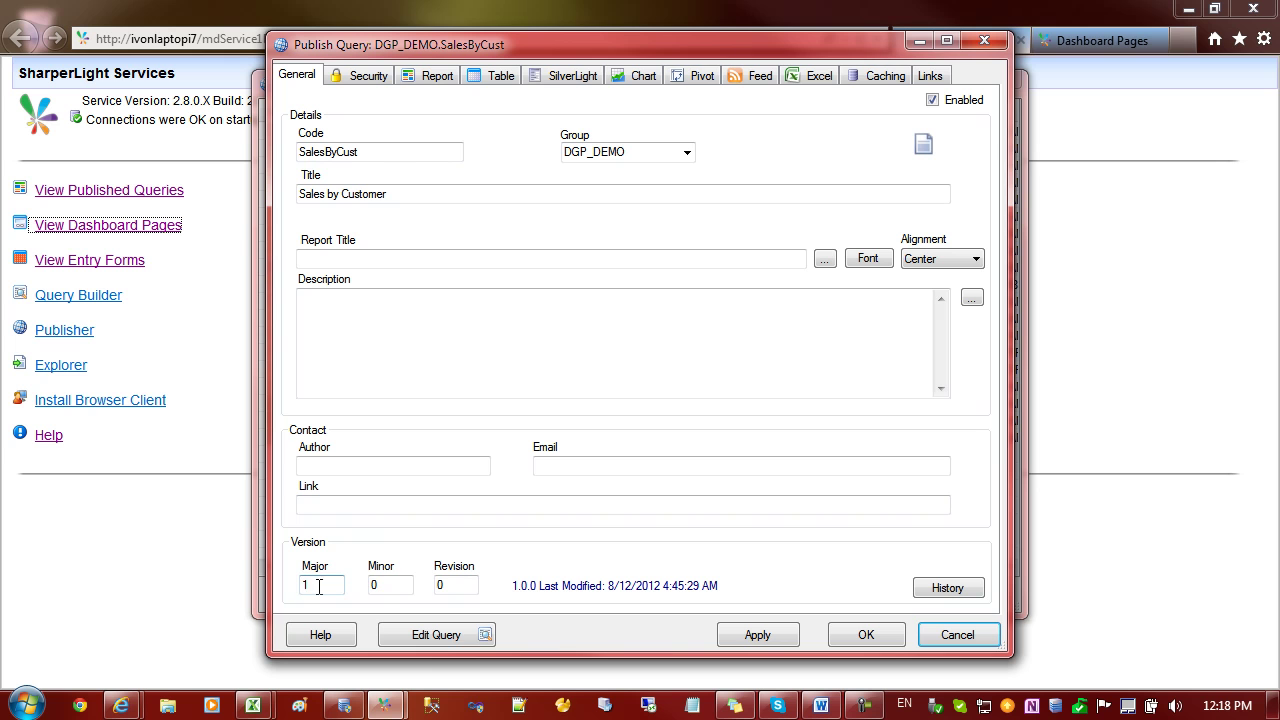
left_click_drag(319, 587, 301, 585)
left_click(375, 584)
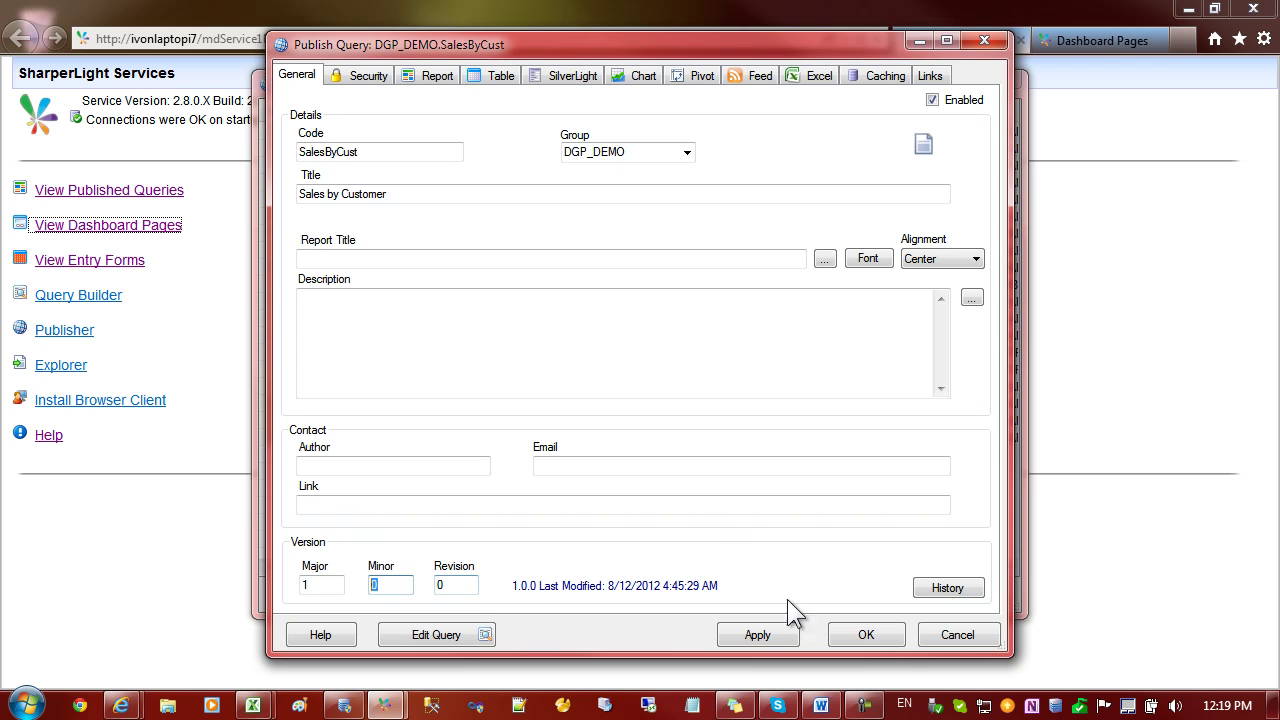
left_click(946, 634)
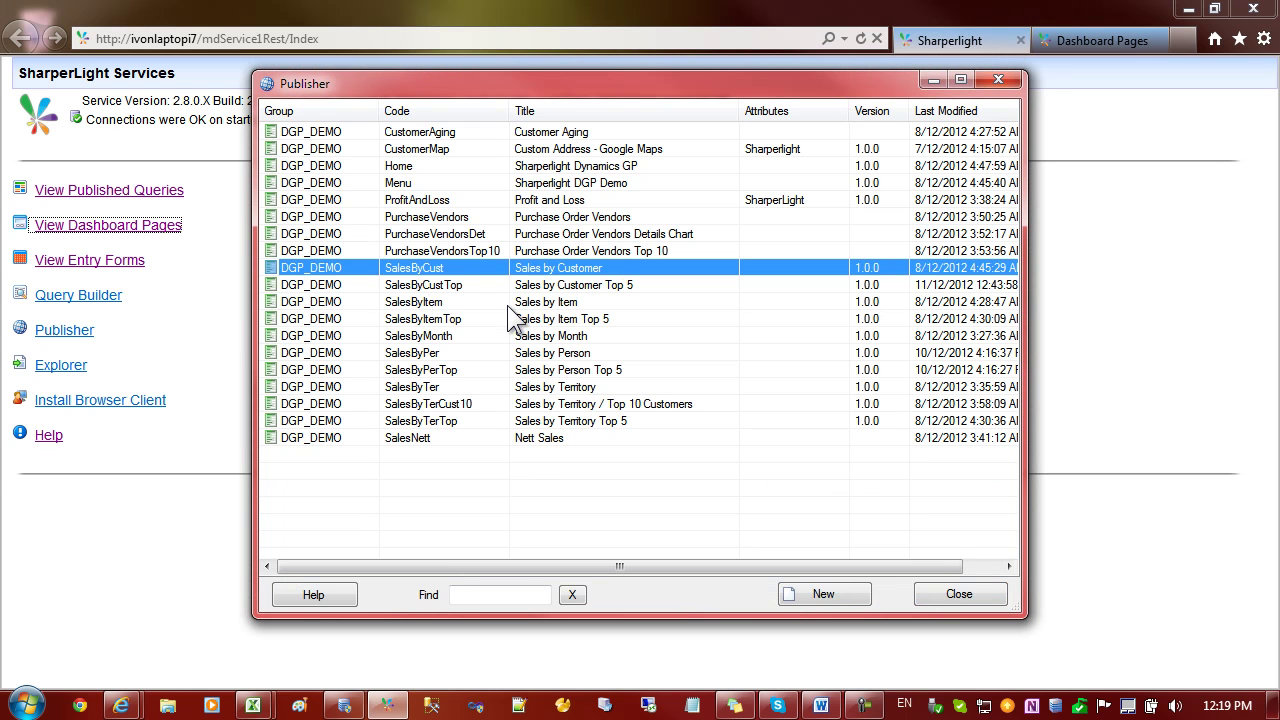
- Bring up the four Dashboard Pages and try exporting the Purchasing page and importing a page
left_click(522, 288)
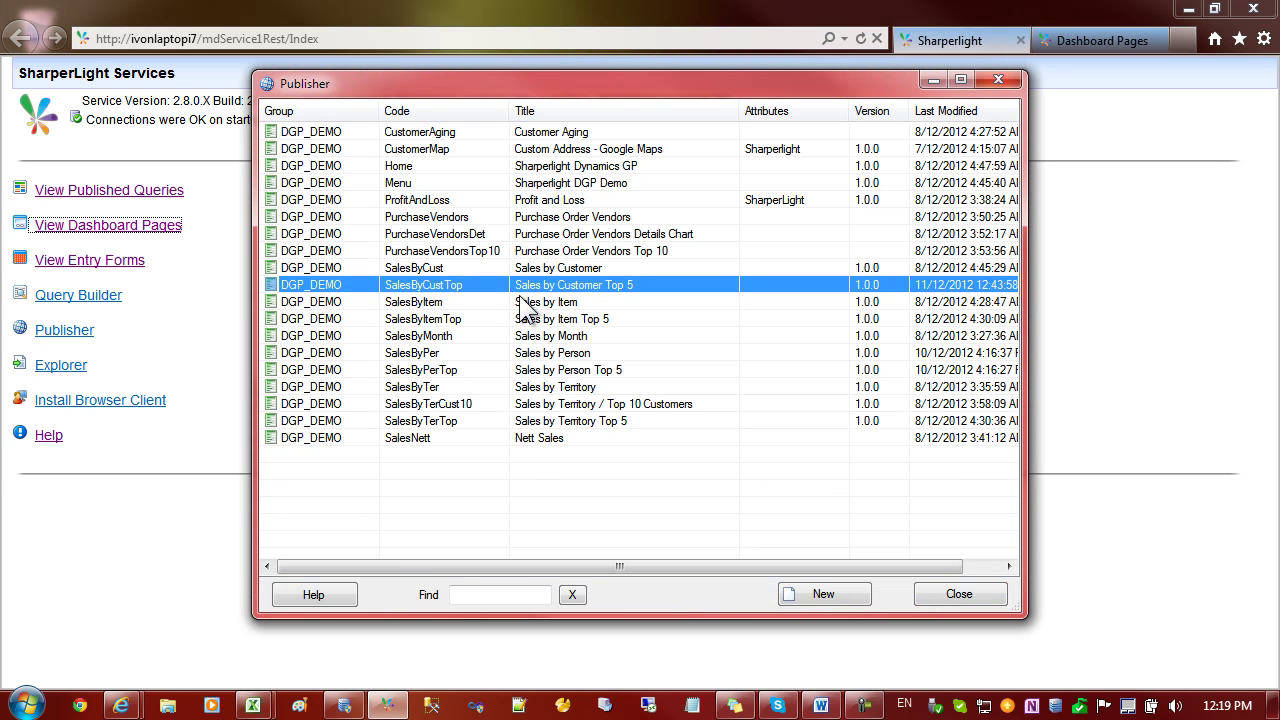
left_click(211, 284)
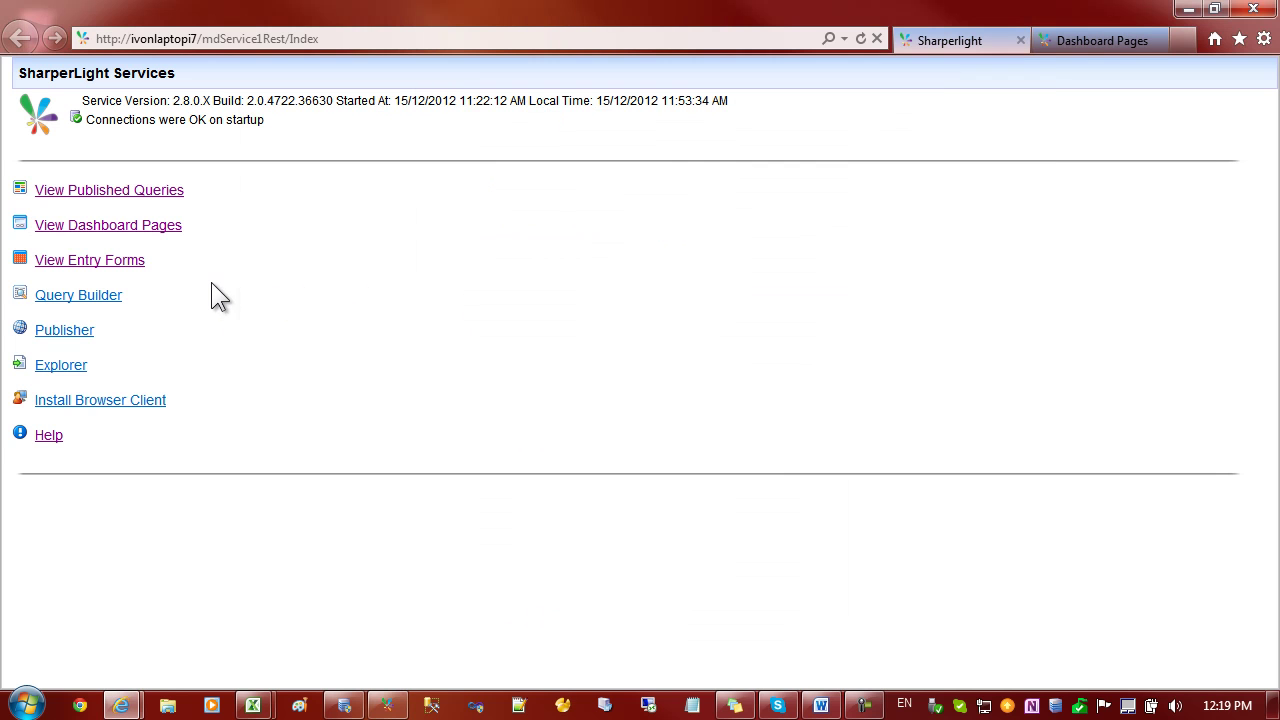
left_click(168, 229)
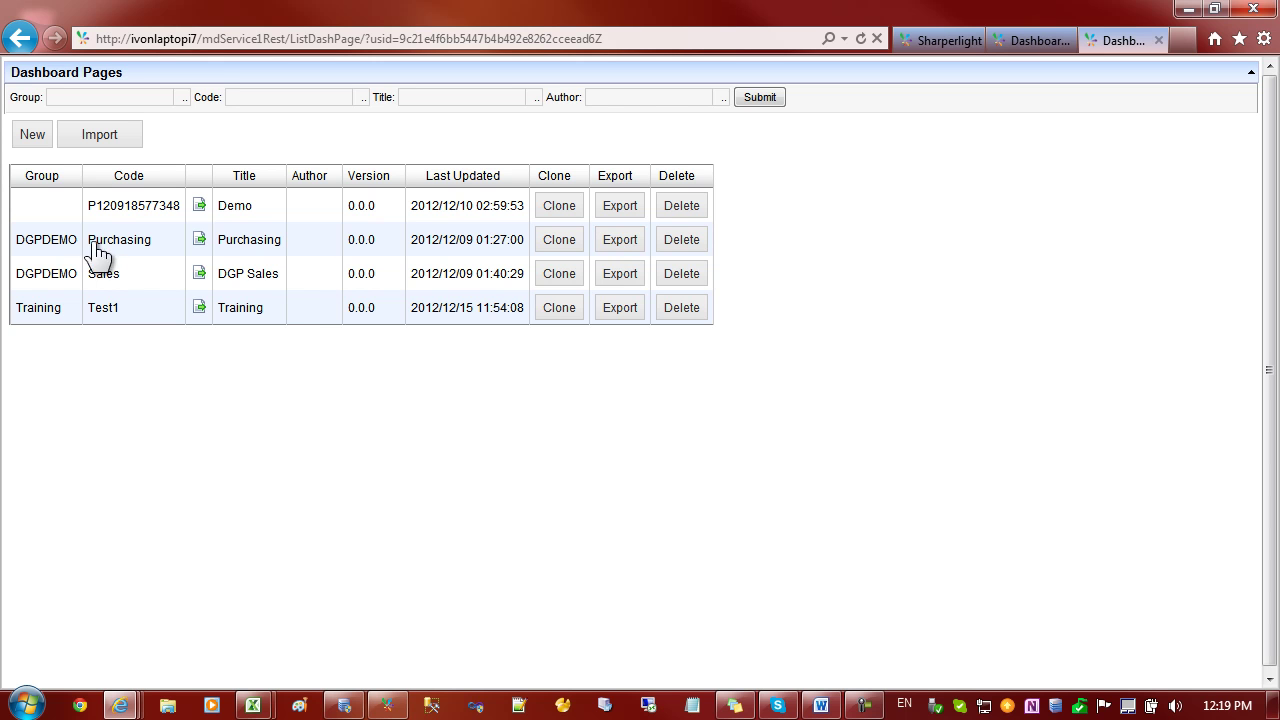
left_click(619, 245)
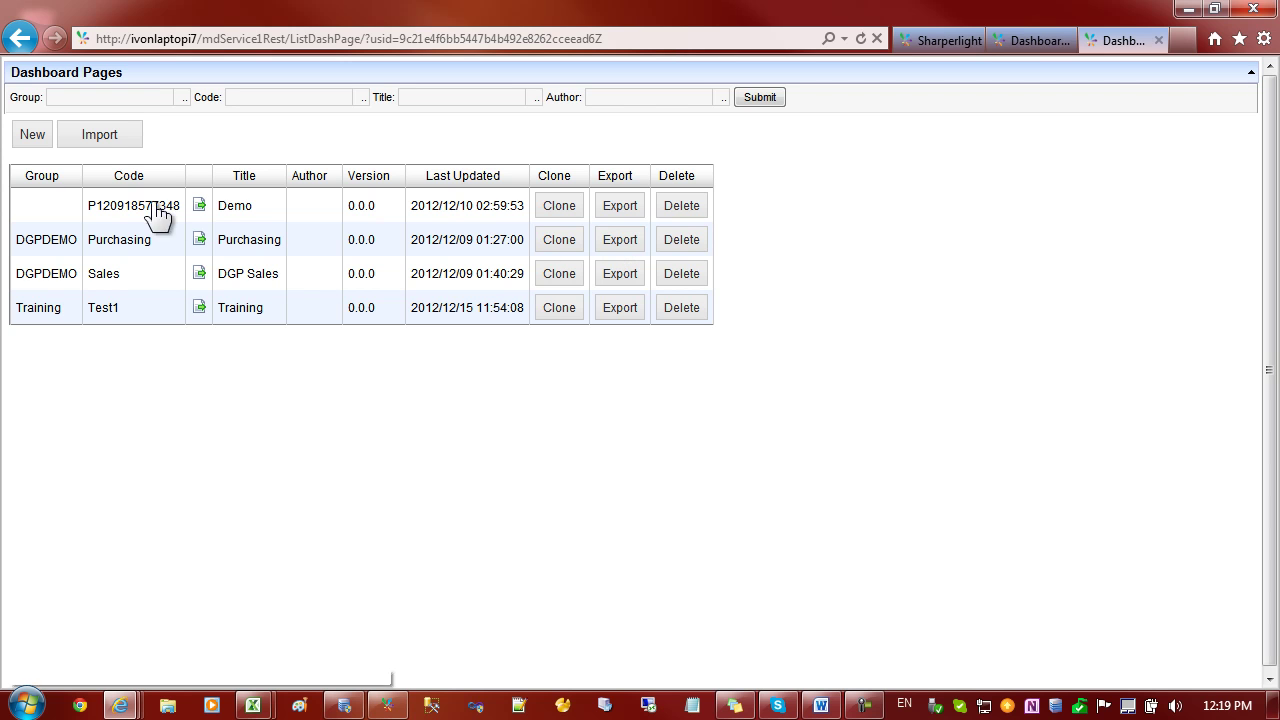
left_click(97, 139)
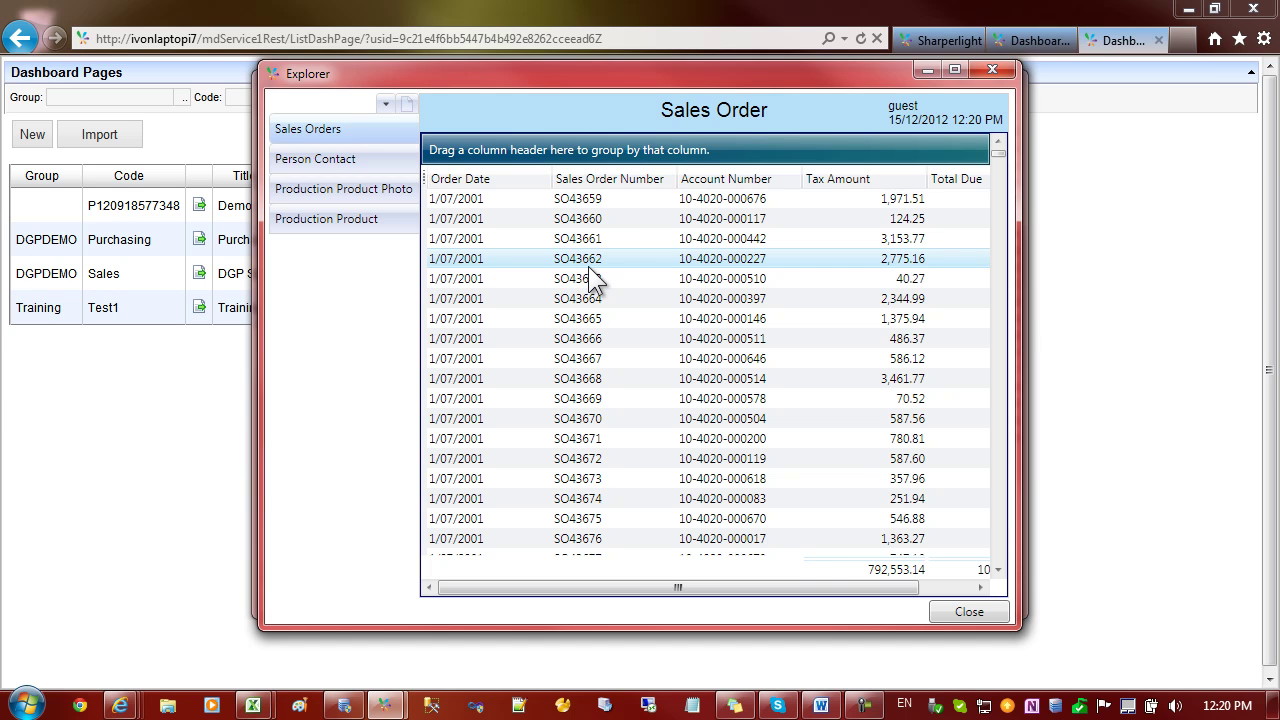
- Create a desktop shortcut to the Person Contact view, then select the PurchaseVendorsDet query
left_click(314, 157)
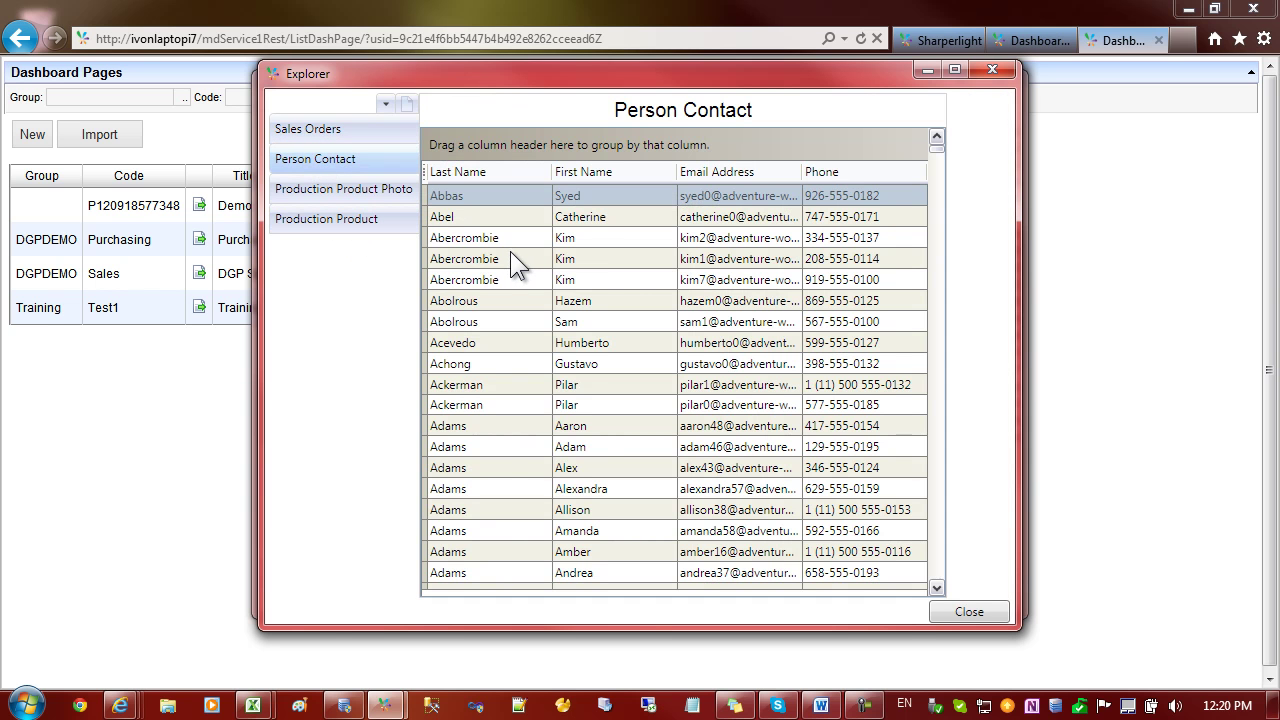
right_click(511, 241)
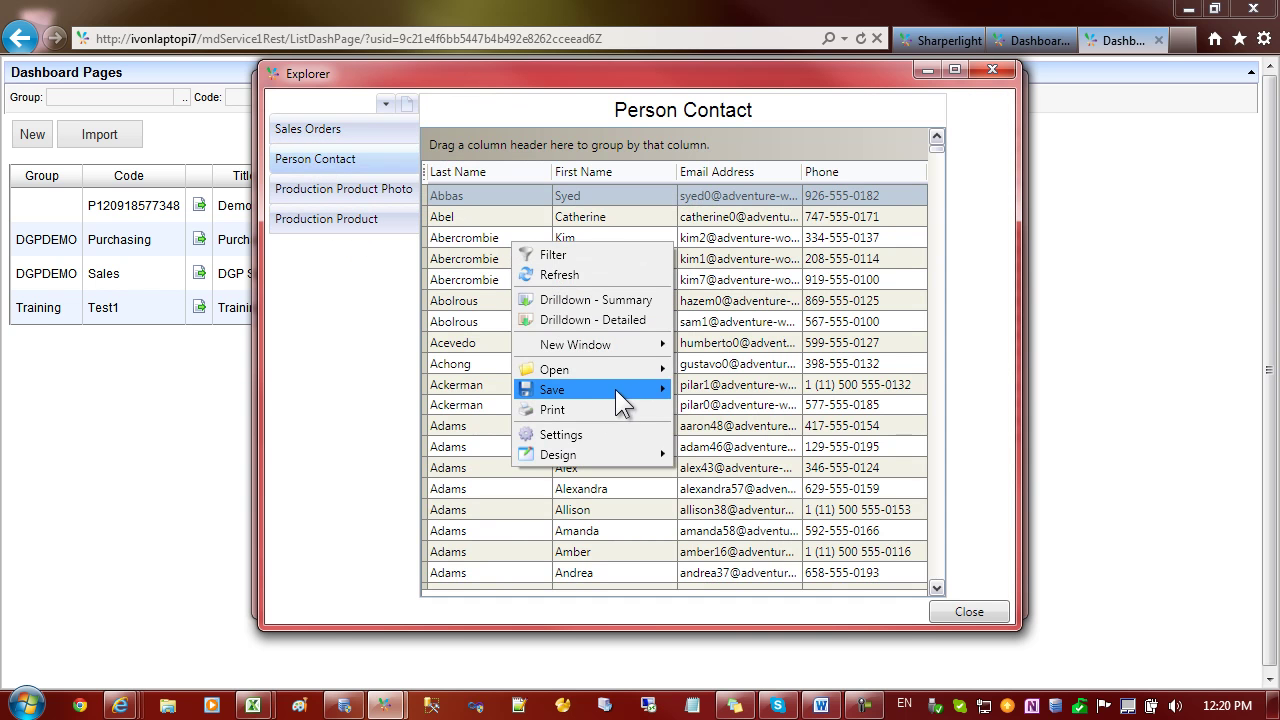
mouse_move(615, 389)
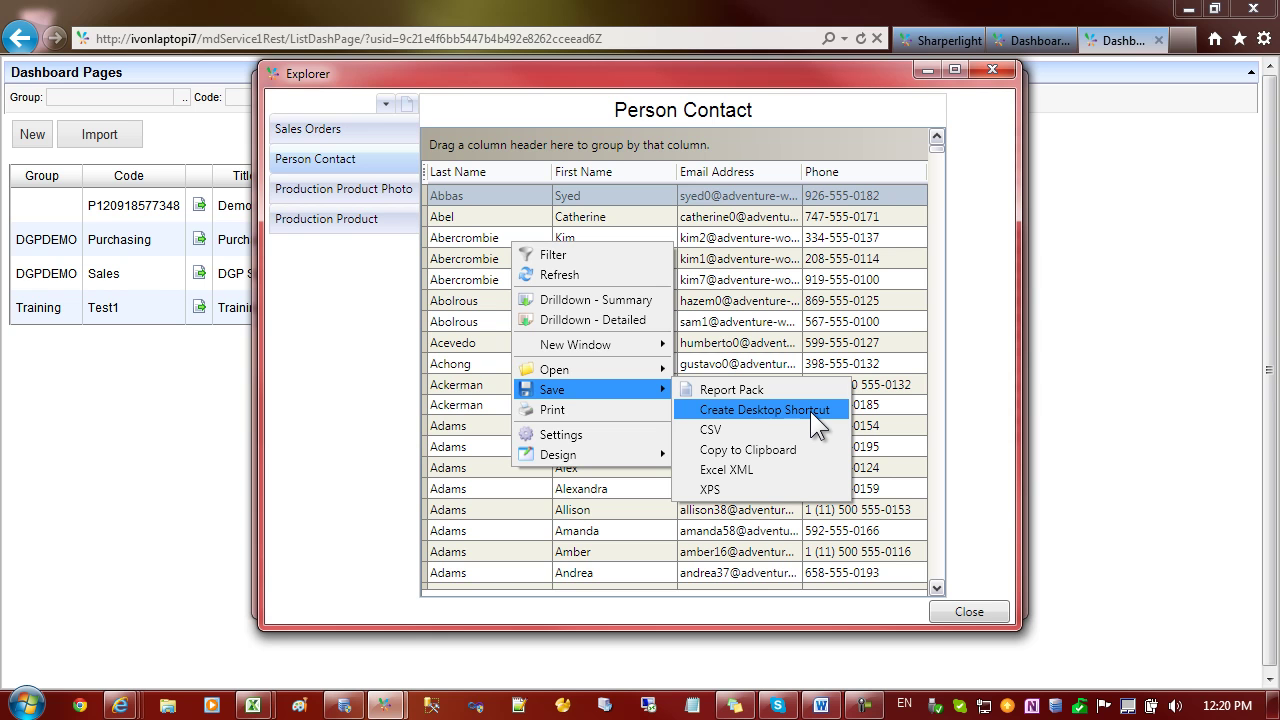
left_click(752, 235)
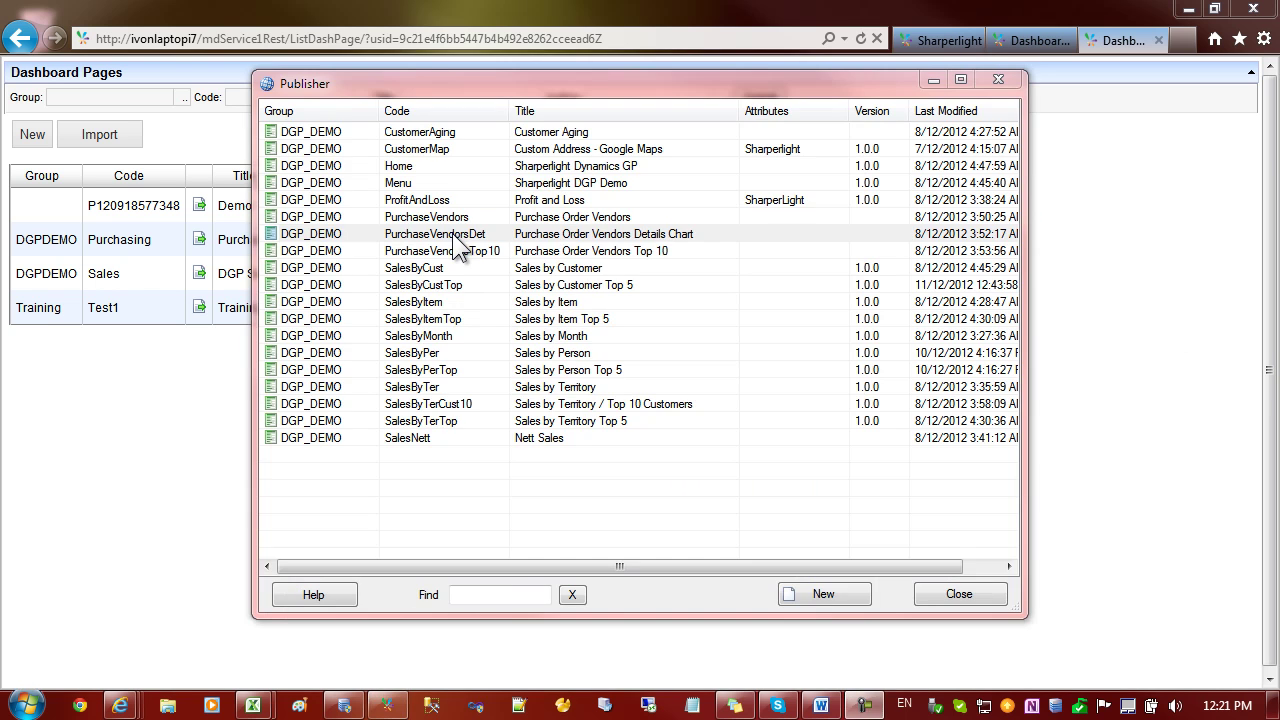
left_click(458, 240)
- Edit the PurchaseVendorsDet query, Purchase Order Vendors Details Chart, in Query Builder
double_click(453, 237)
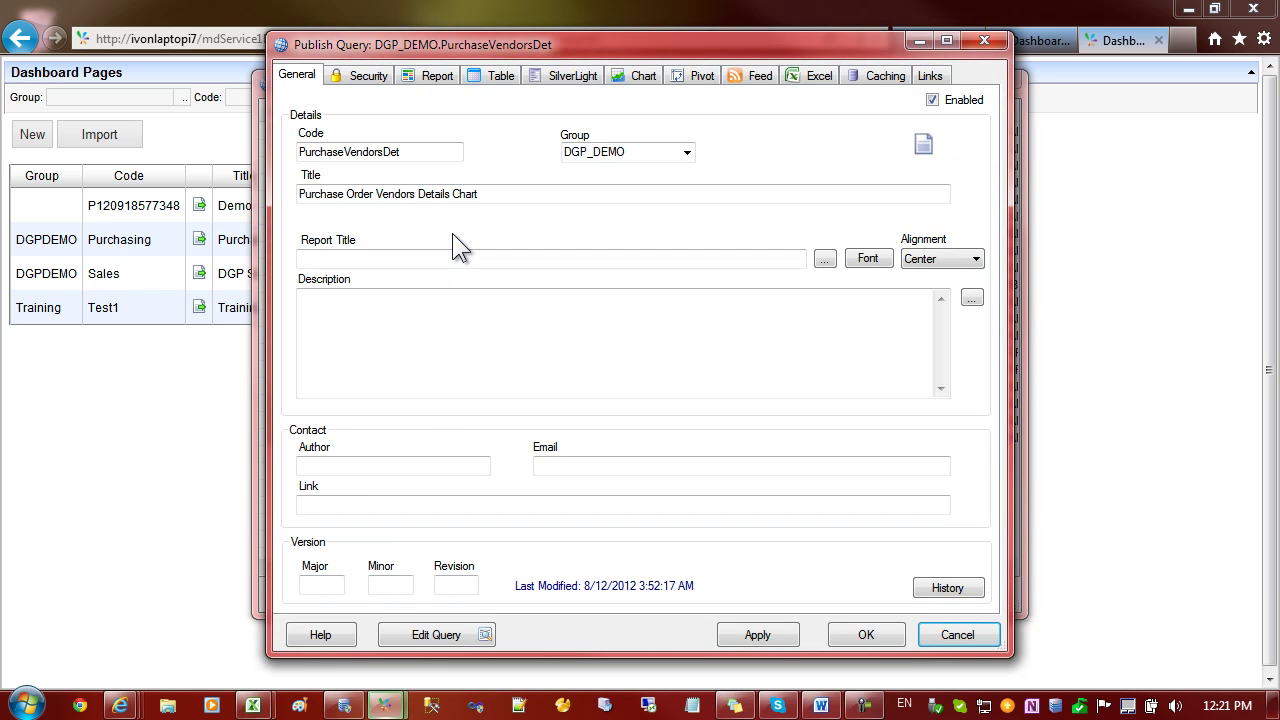
left_click(436, 634)
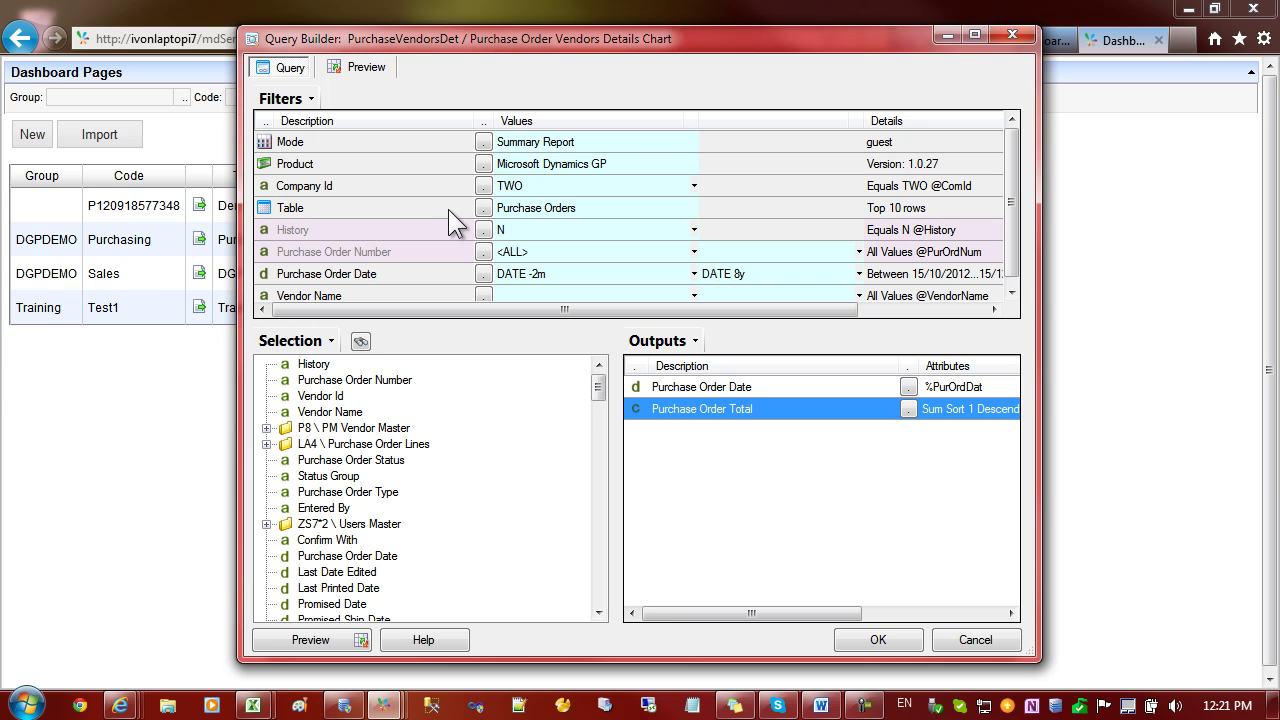
- From the Tables picker, show the empty Custom Tables list for Purchase Orders and move it aside
left_click(483, 208)
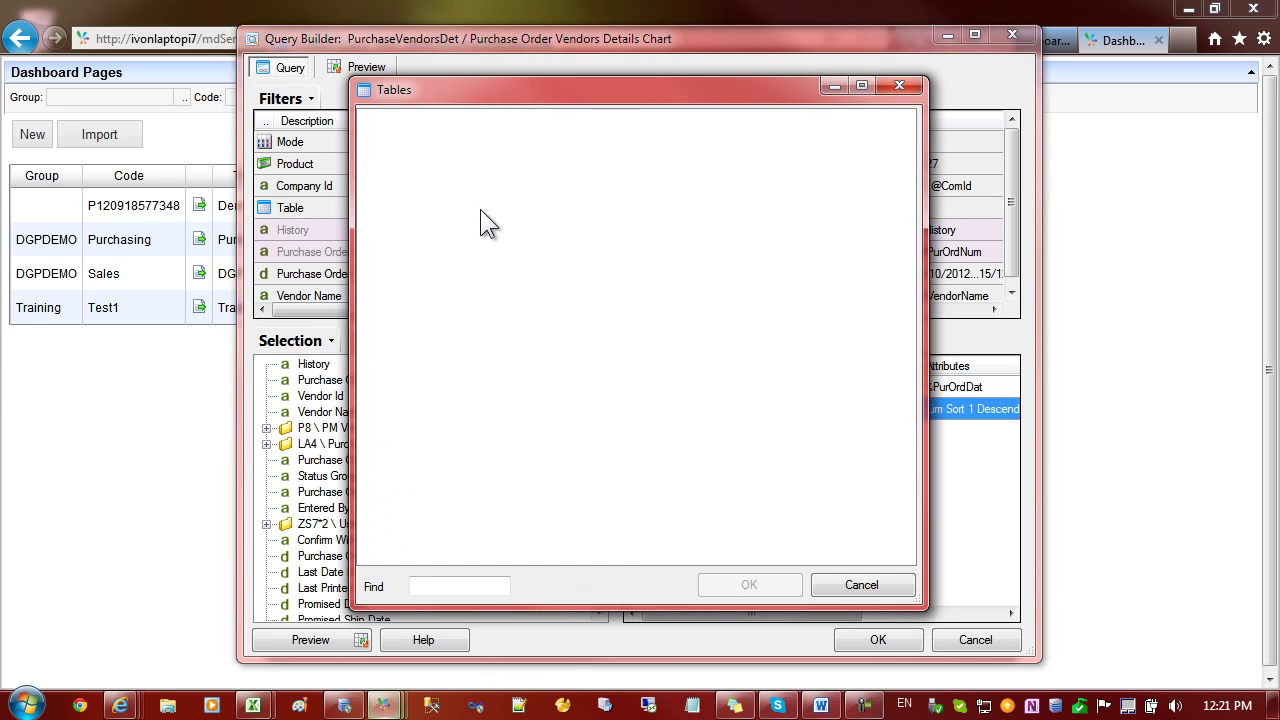
right_click(453, 241)
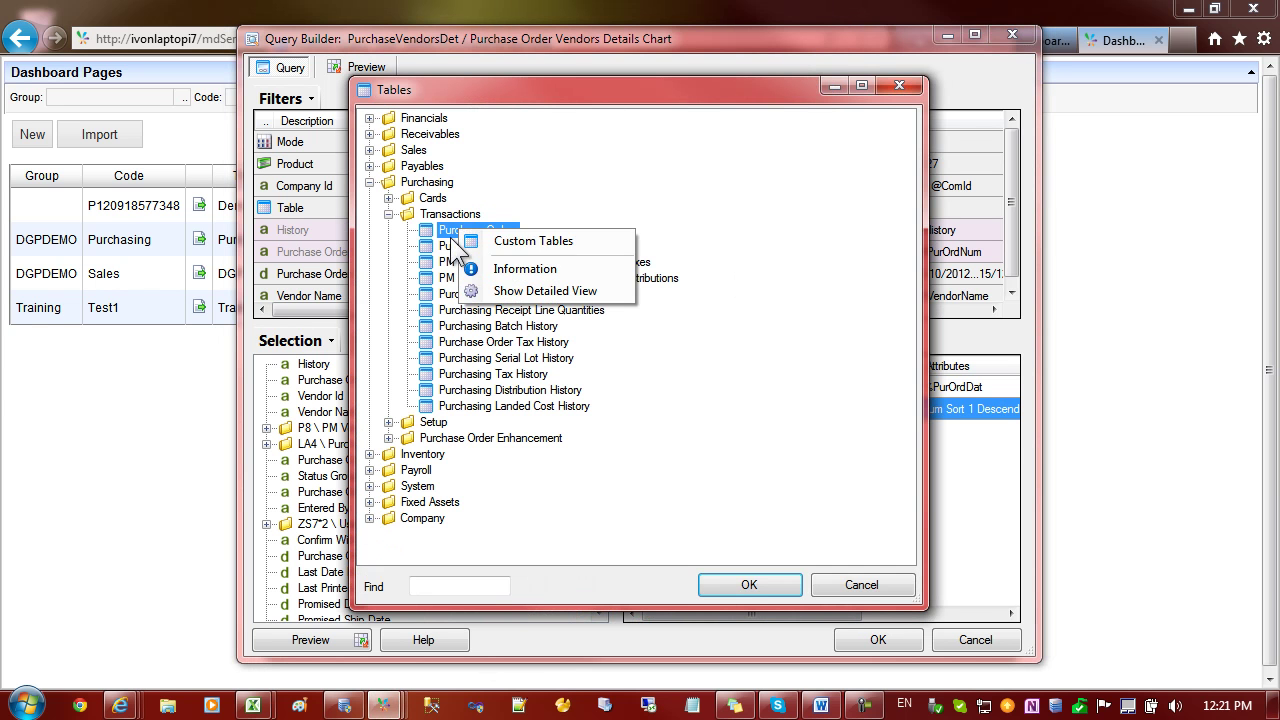
left_click(552, 250)
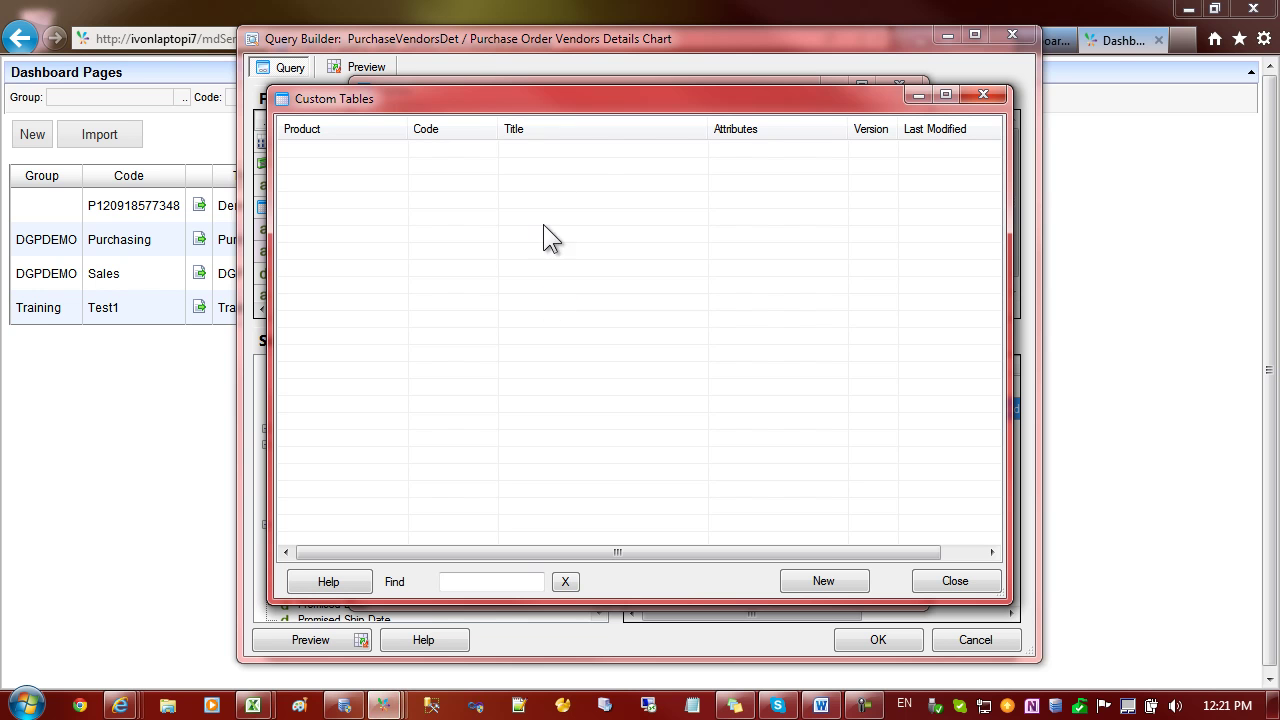
left_click_drag(585, 98, 625, 108)
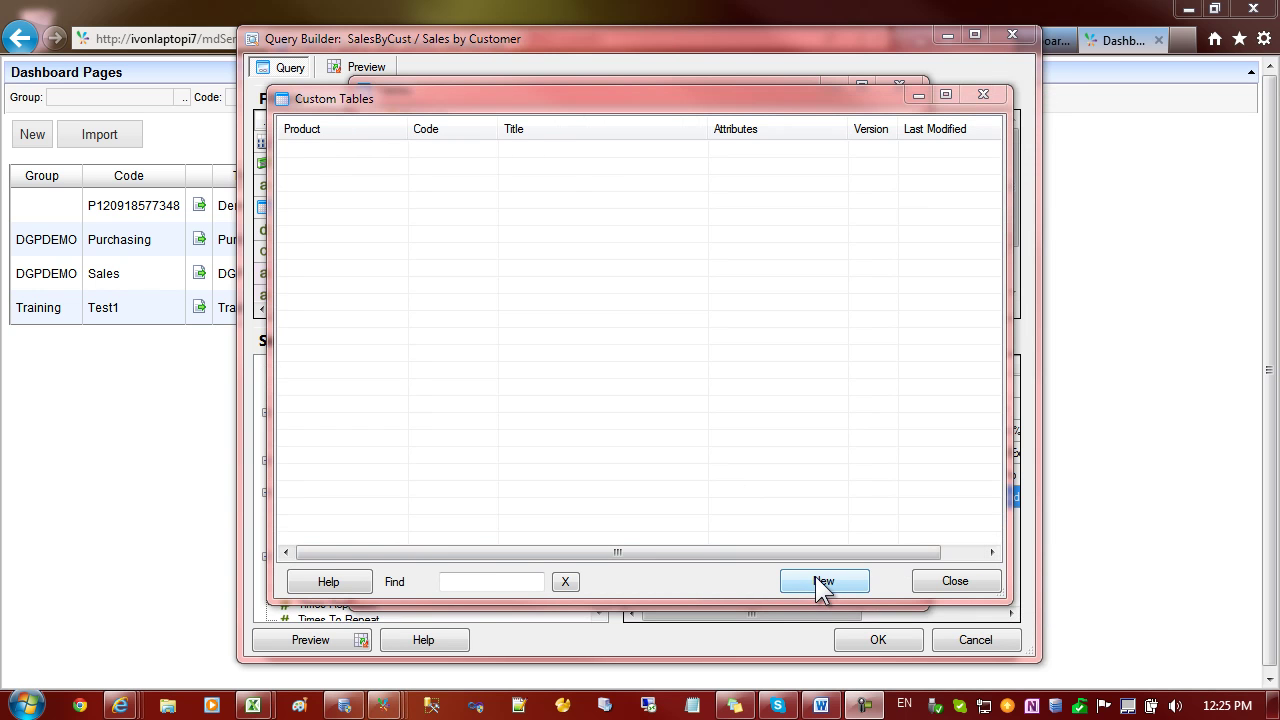
- Start a new Microsoft Dynamics GP custom table built from a SQL statement
left_click(820, 581)
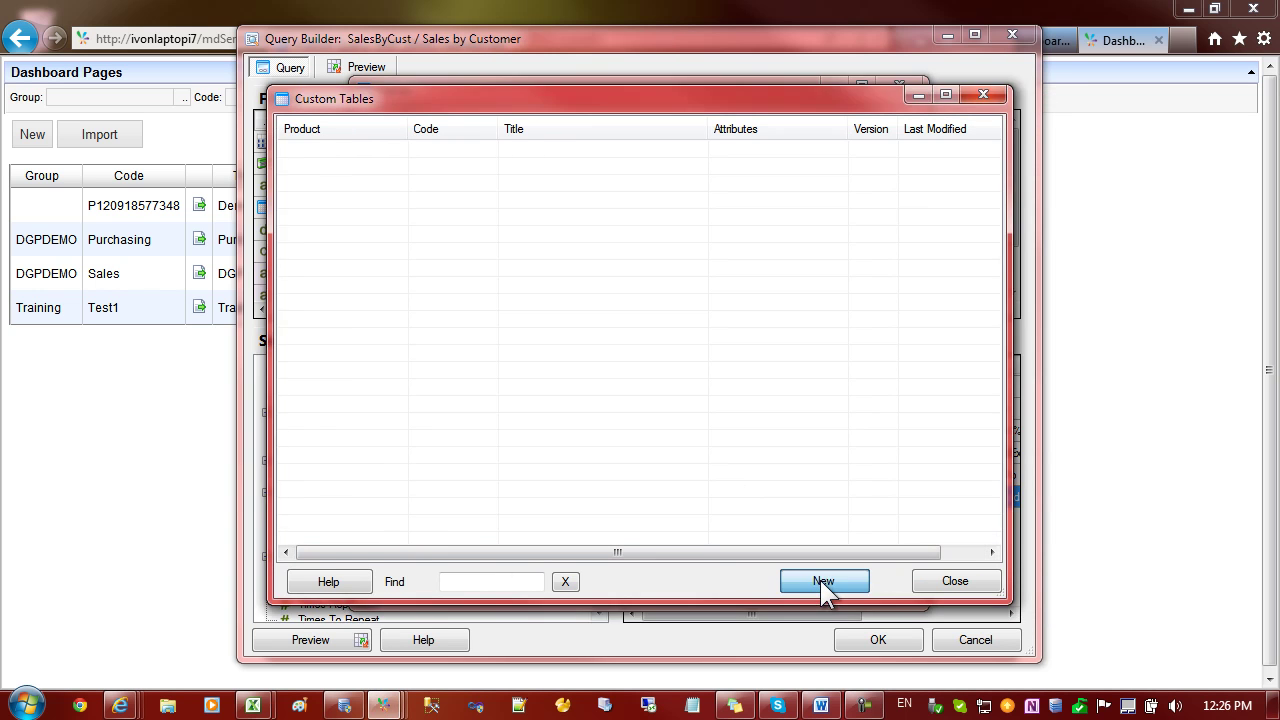
left_click(425, 259)
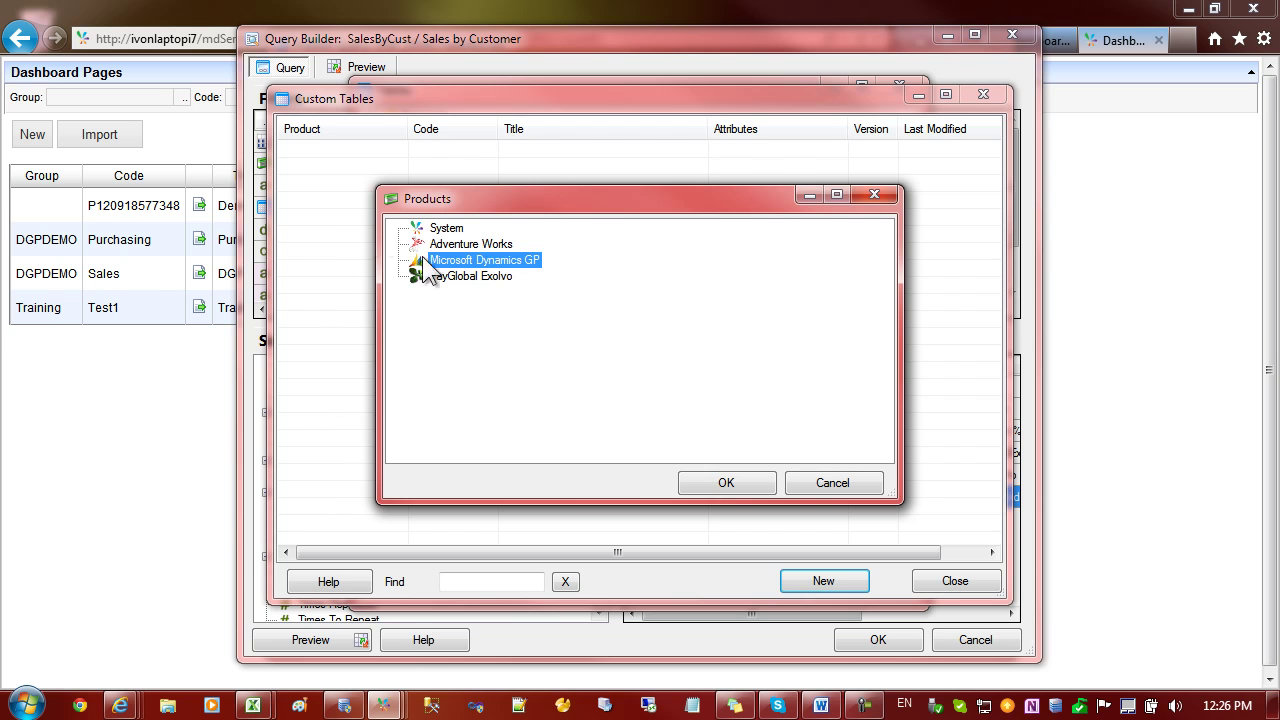
left_click(722, 484)
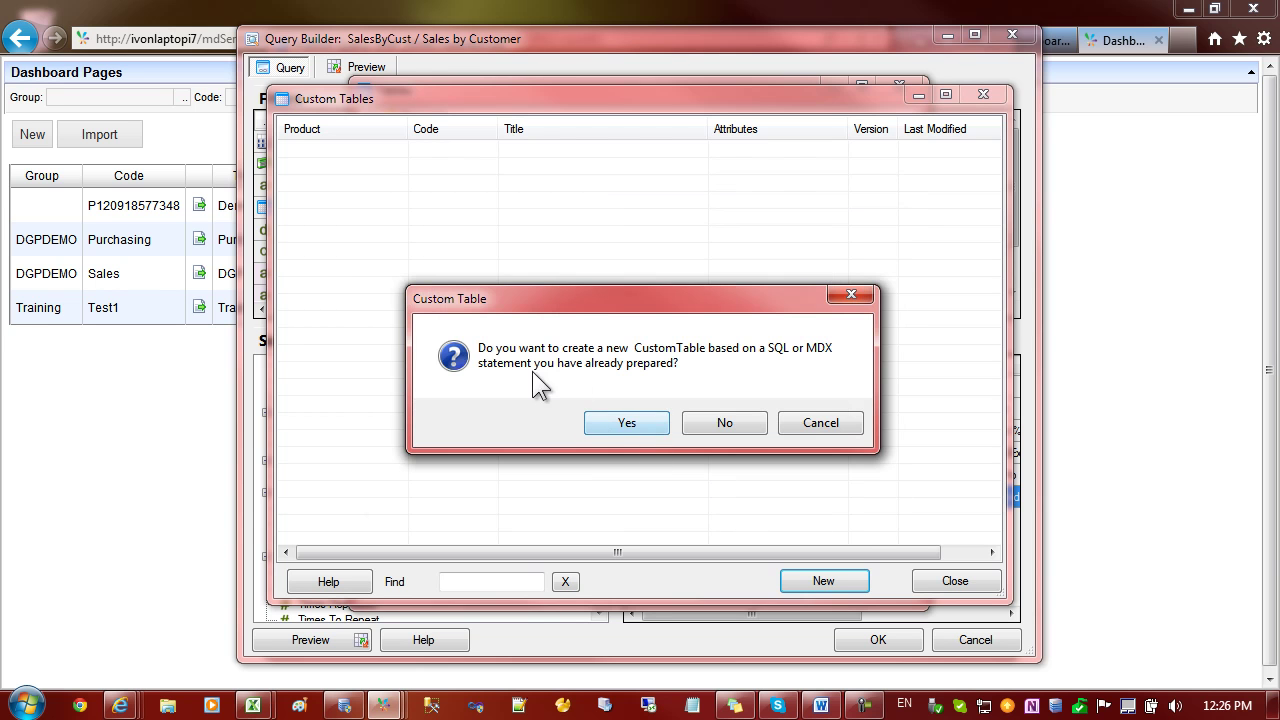
left_click(627, 422)
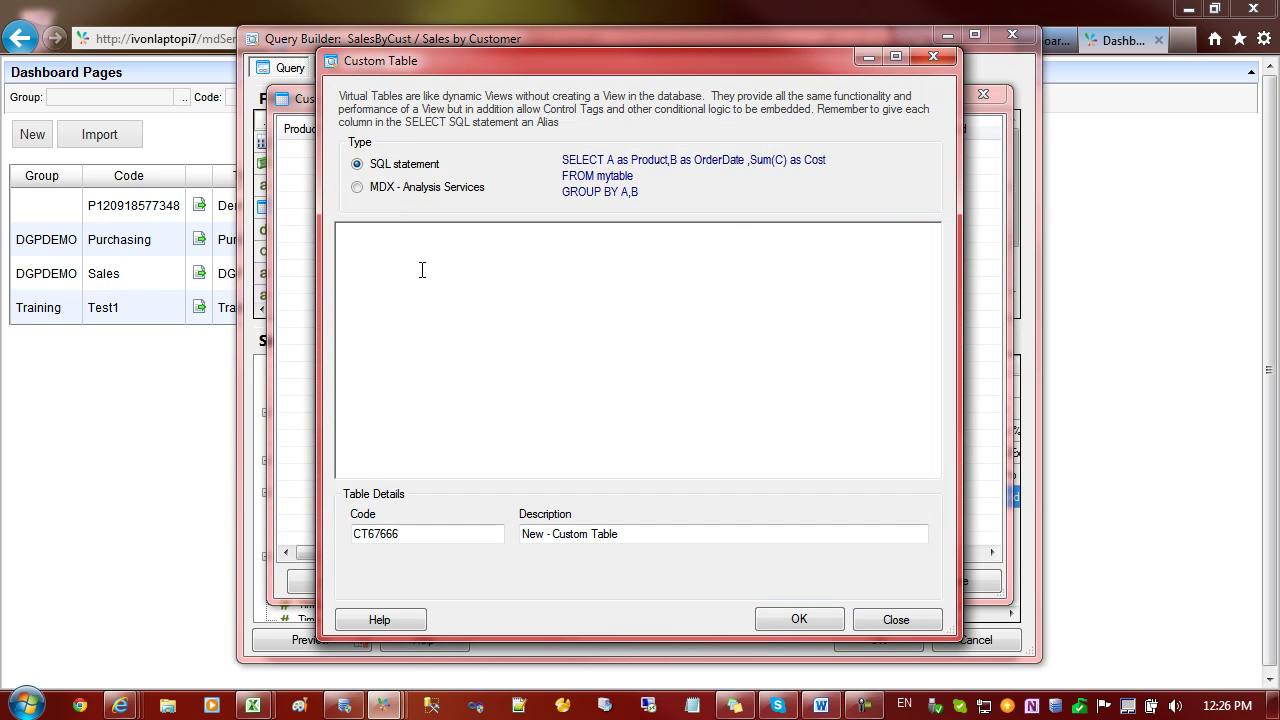
- Paste the prepared SQL, set the description to 'This my custom table', and save
left_click(420, 280)
type("SELECT J001.CUSTNMBR as CustomerNumber ,J001.CUSTNAME as CustomName ,SUM(J001.SUBTOTAL) as A bount FROM [TWO].dbo.SOP10100  J001 WHERE J001.DEX_ROW_ID IS NOT NULL GROUP BY J001.CUSTNMBR ,J001.CUSTNAME")
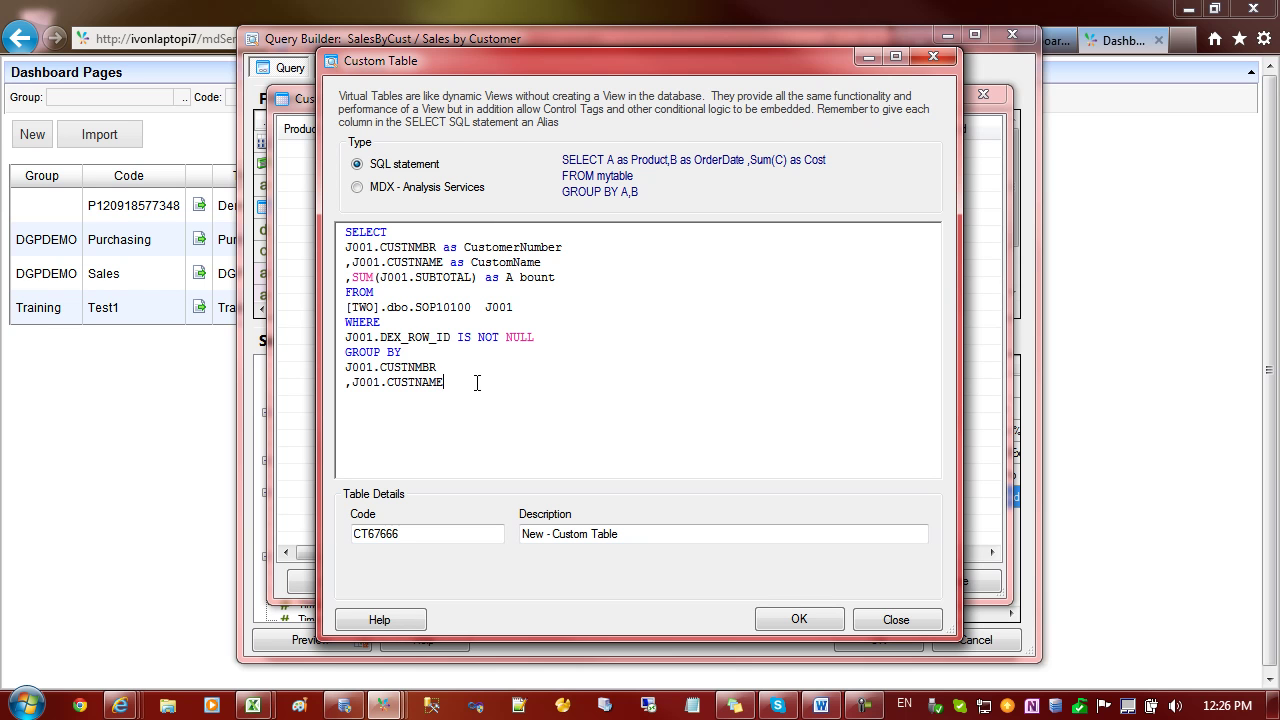
left_click_drag(632, 527, 428, 526)
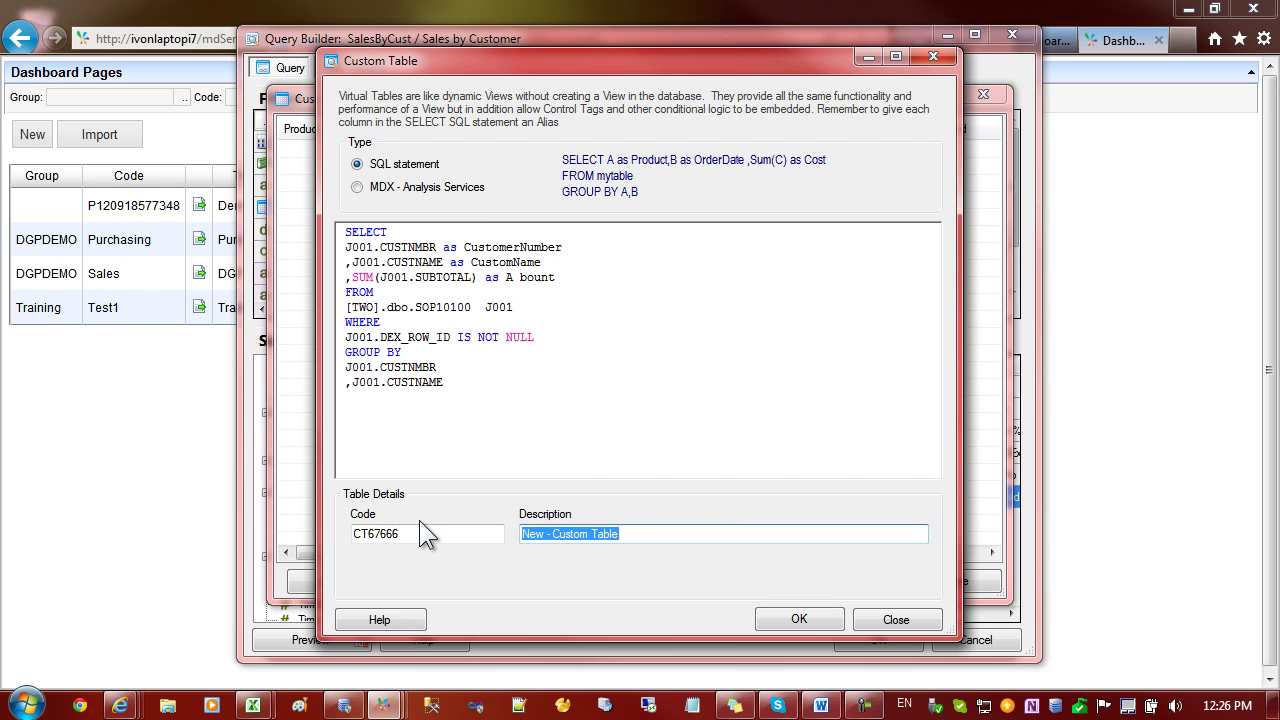
type("This ")
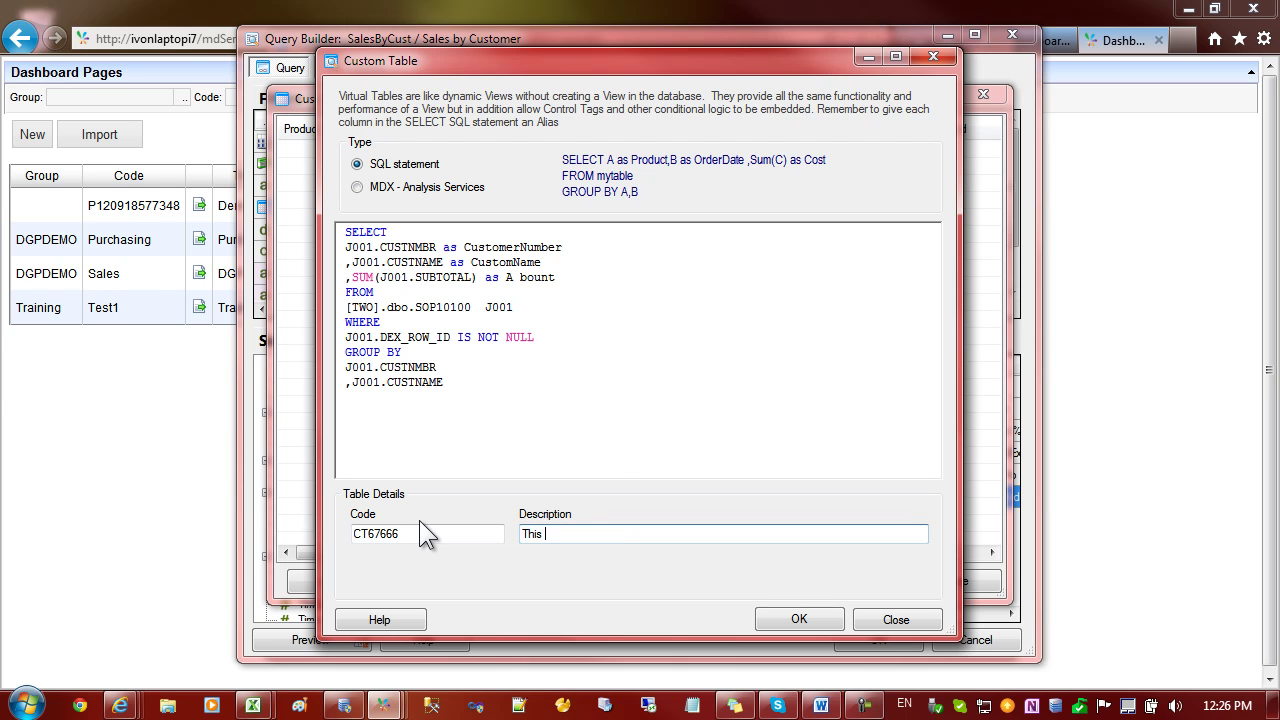
type("my custom table")
left_click(438, 369)
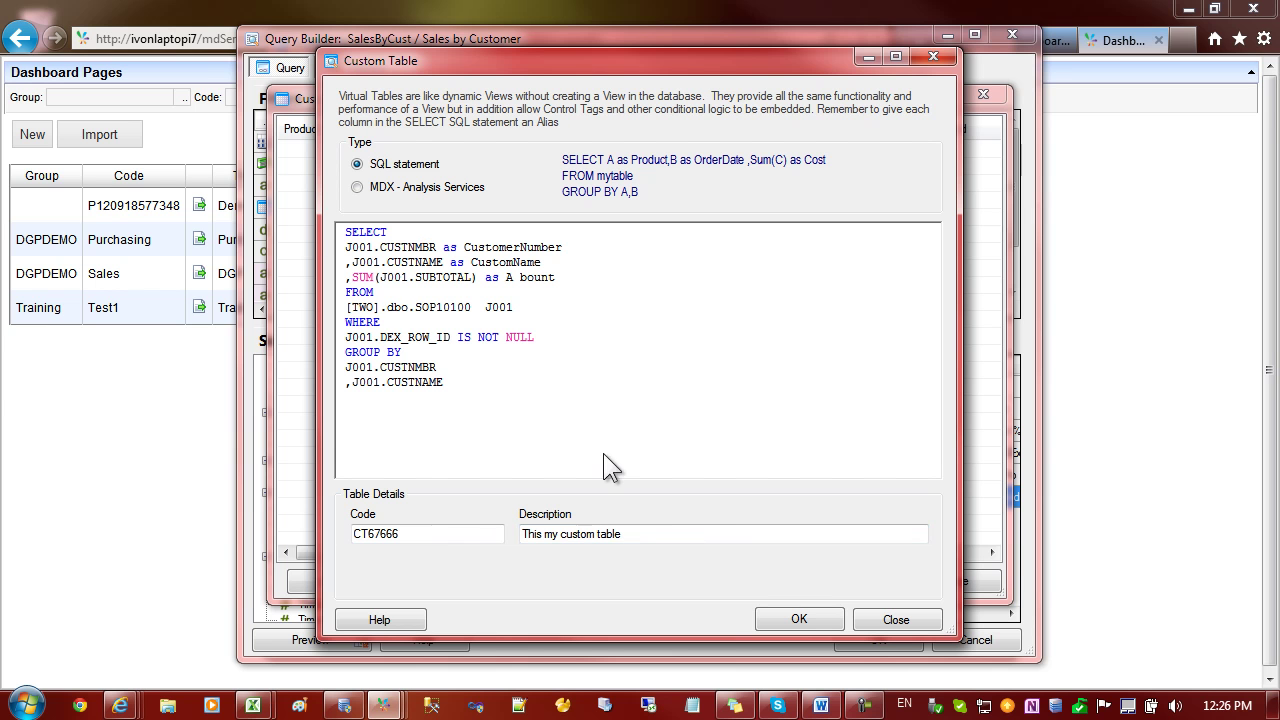
left_click(812, 622)
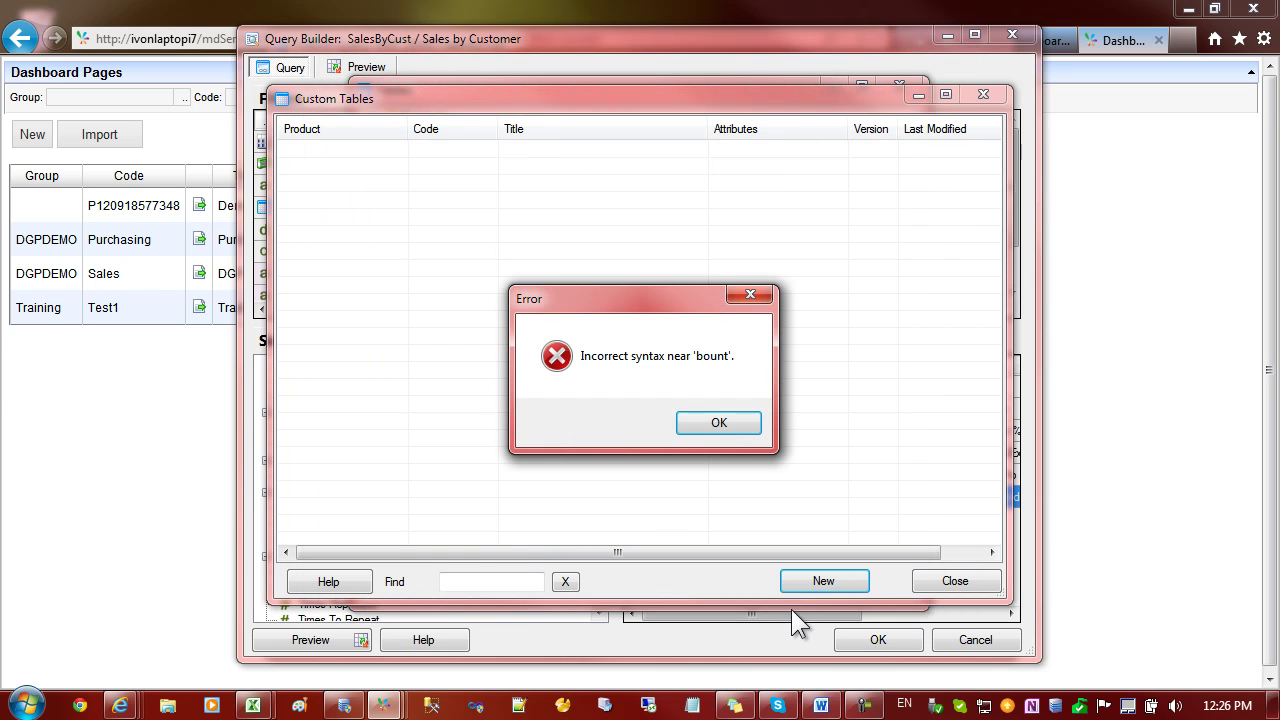
- Dismiss the syntax error, correct the 'A bount' alias to 'Amount', and save again
left_click(729, 426)
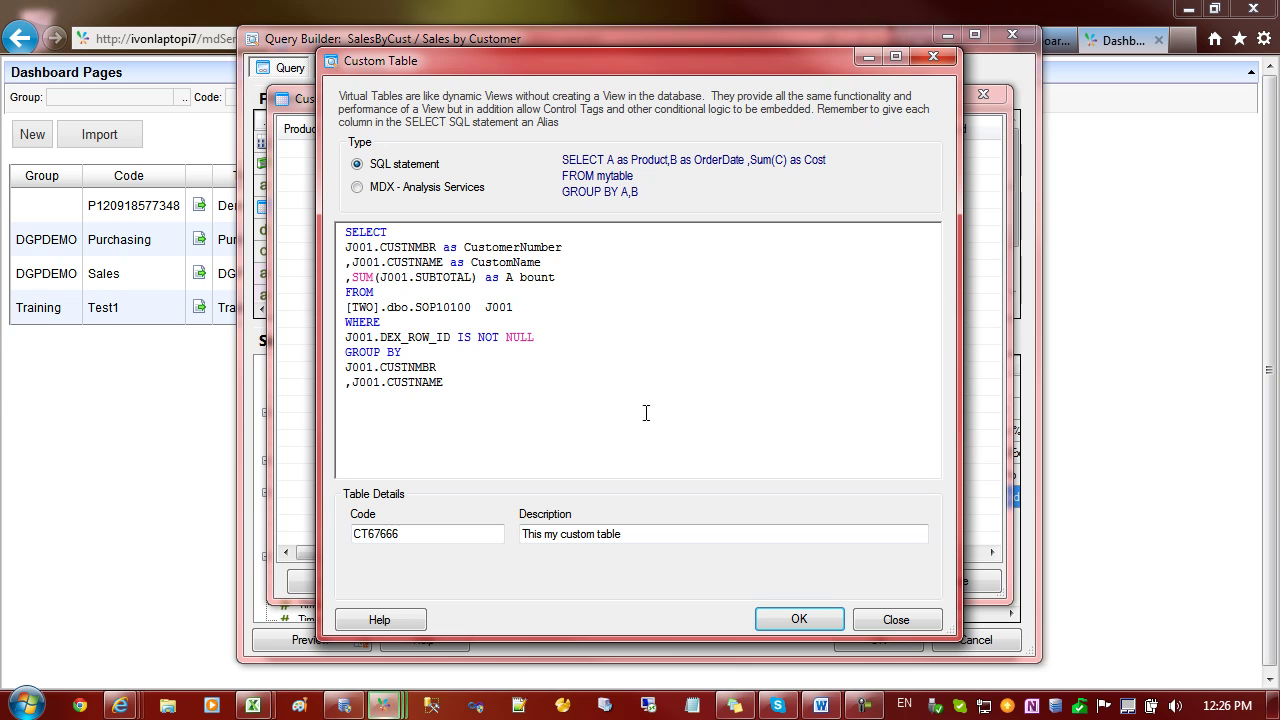
left_click(520, 280)
key("BackSpace")
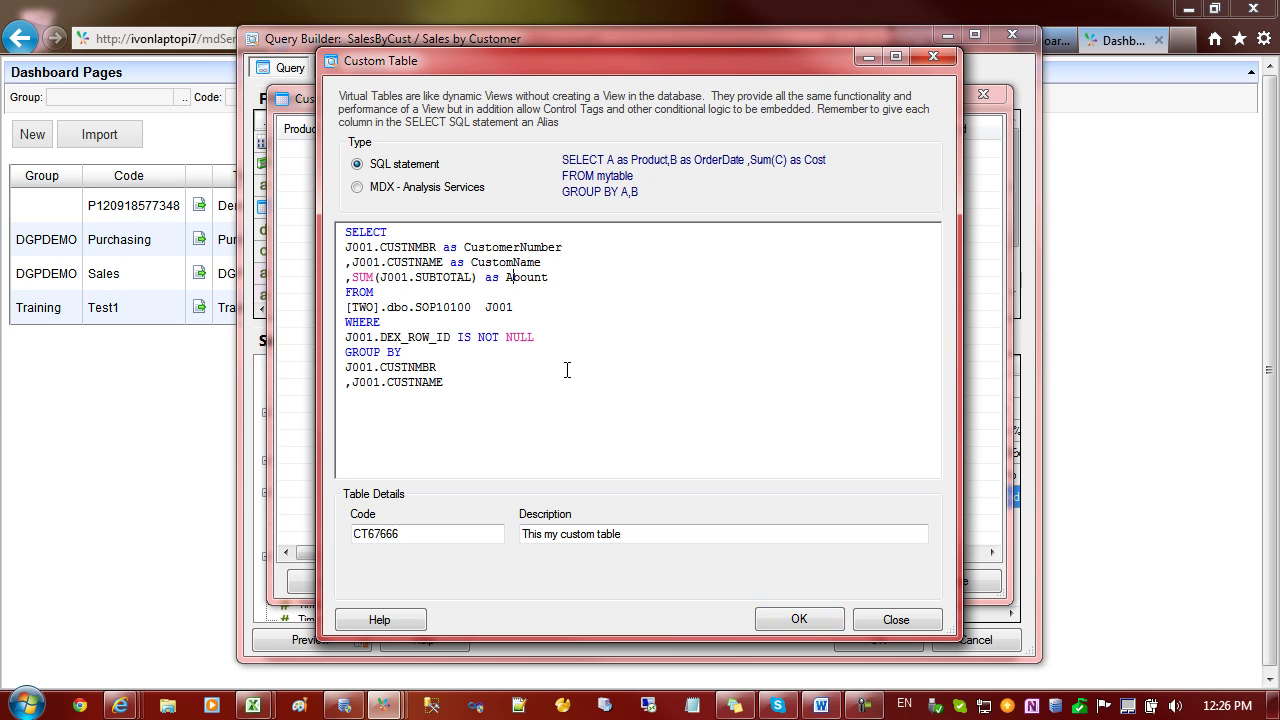
key("shift+Right")
type("m")
left_click(810, 617)
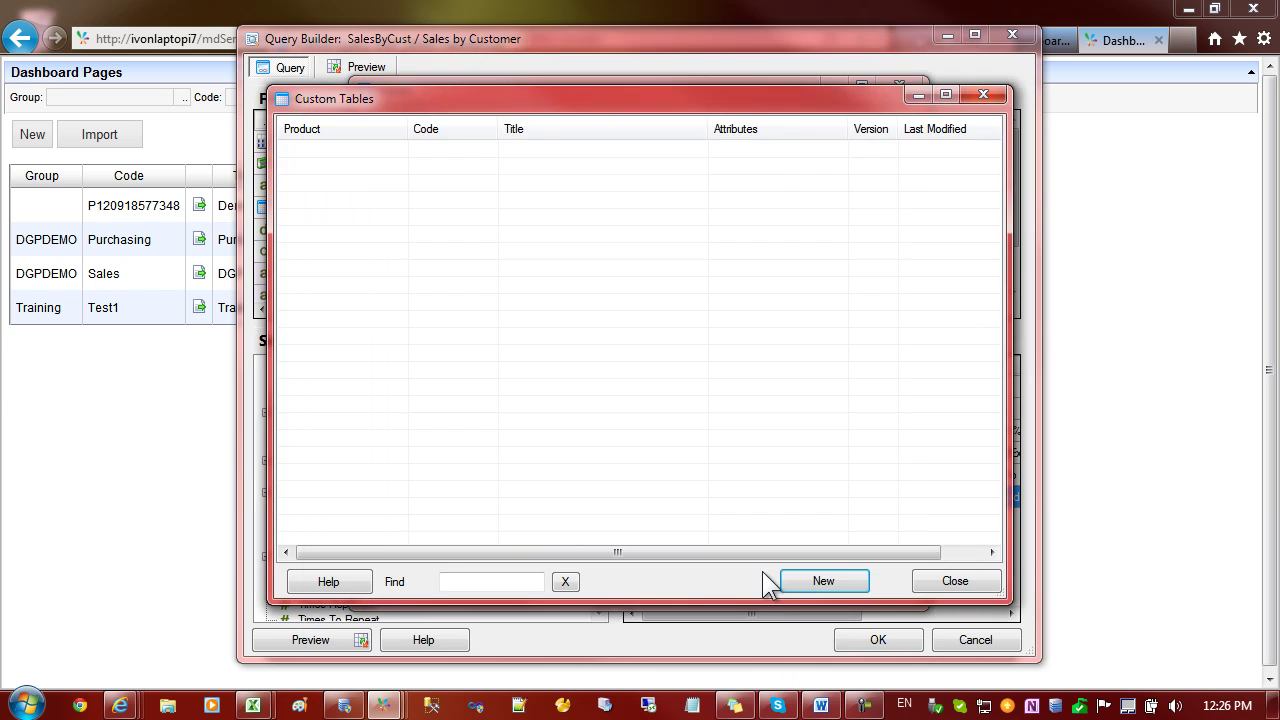
- Review custom table T67666's General and Table Details tabs, then save it
left_click(782, 580)
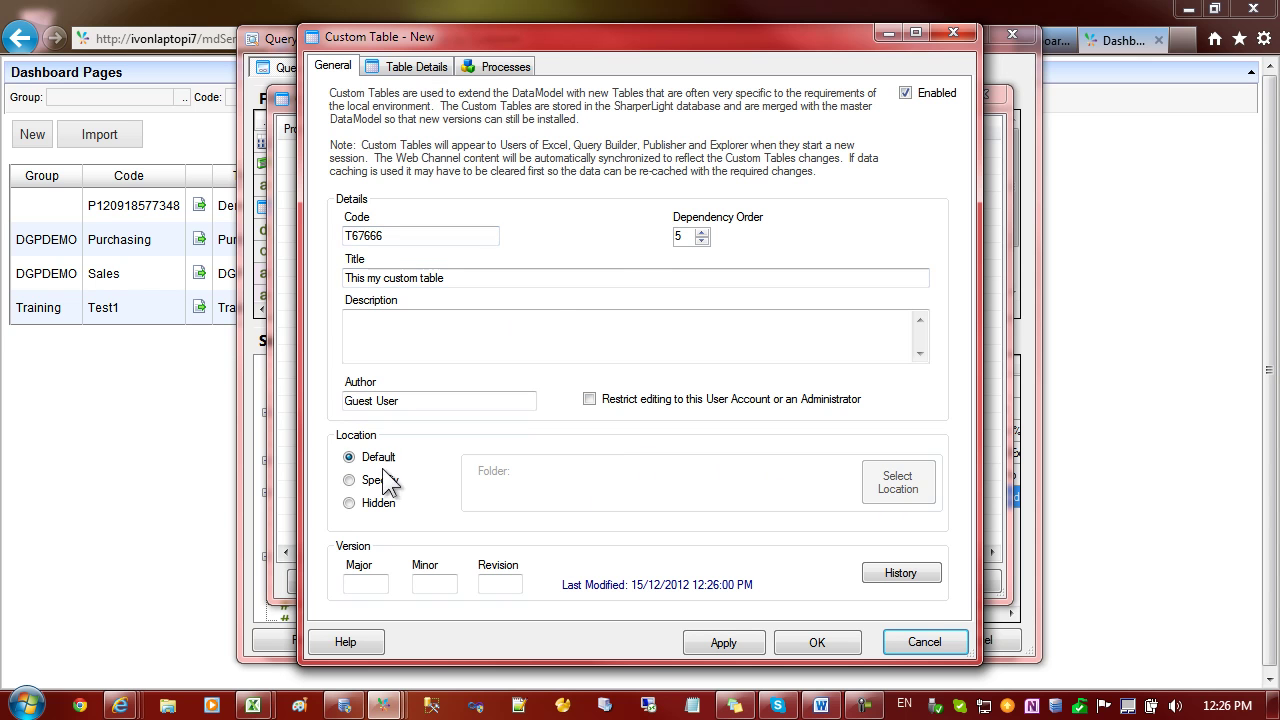
left_click(405, 66)
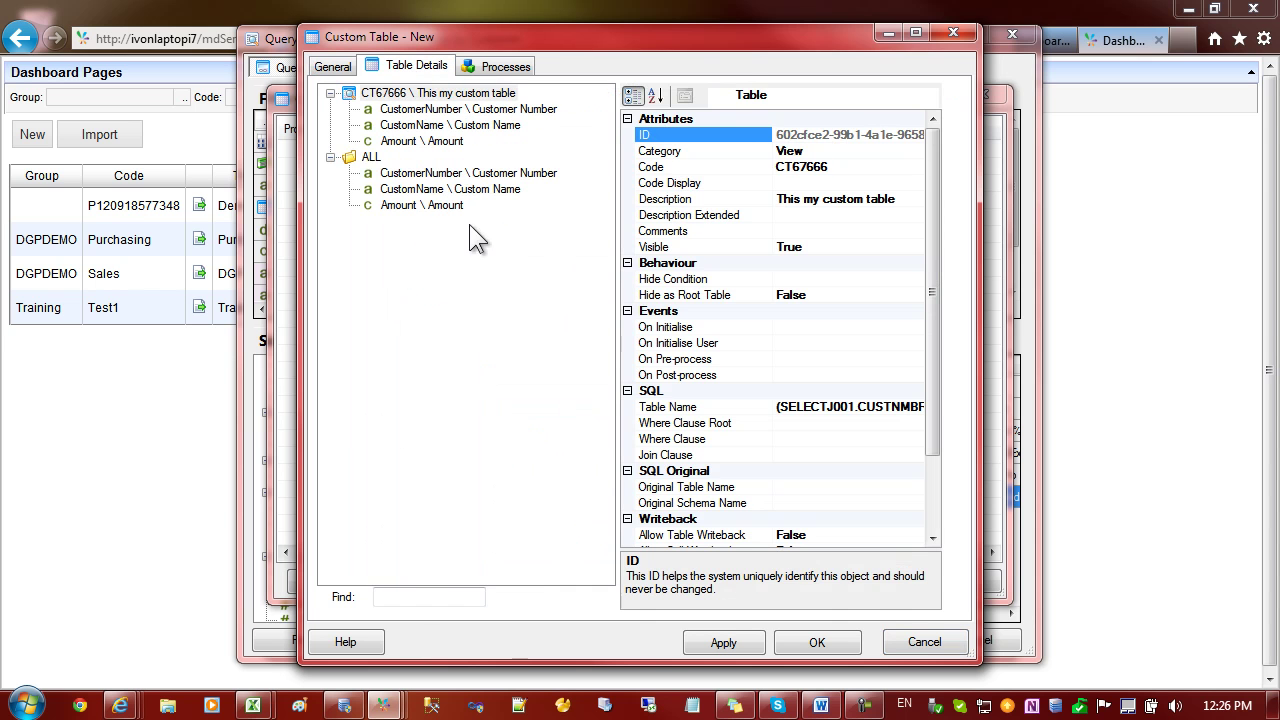
left_click(792, 642)
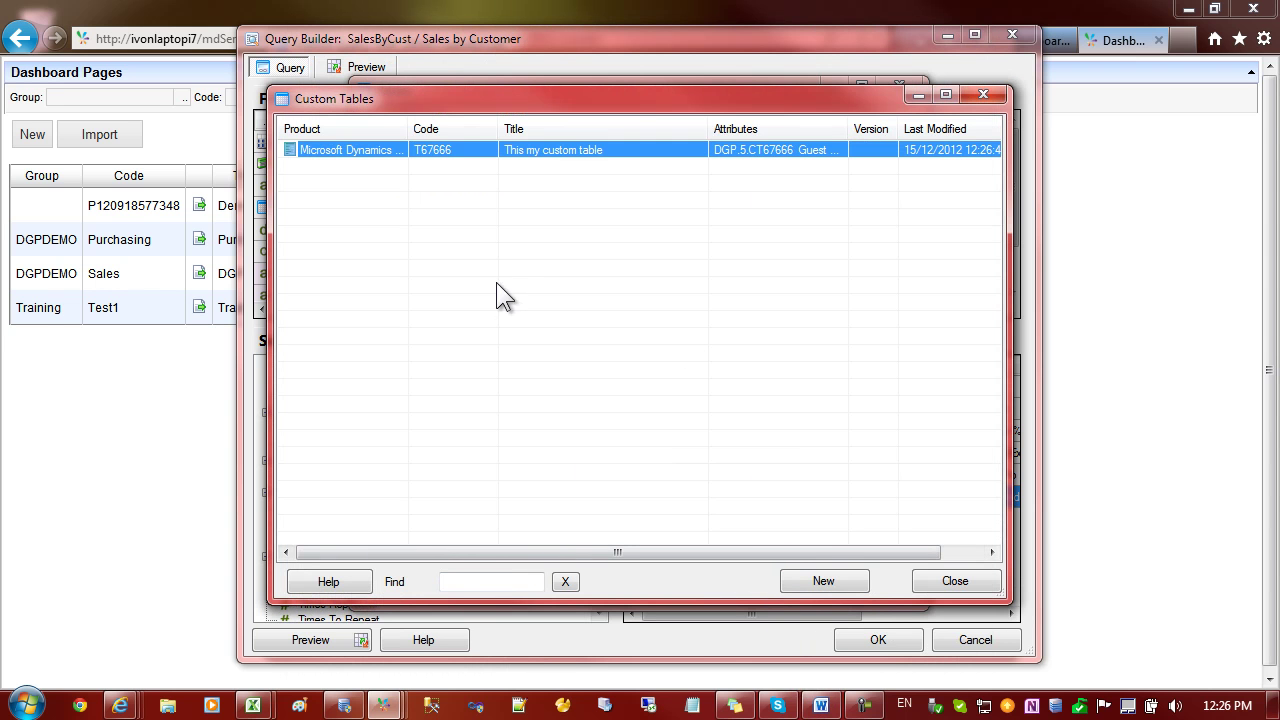
- Close Custom Tables and locate 'This my custom table' under the Custom Tables folder
left_click(943, 584)
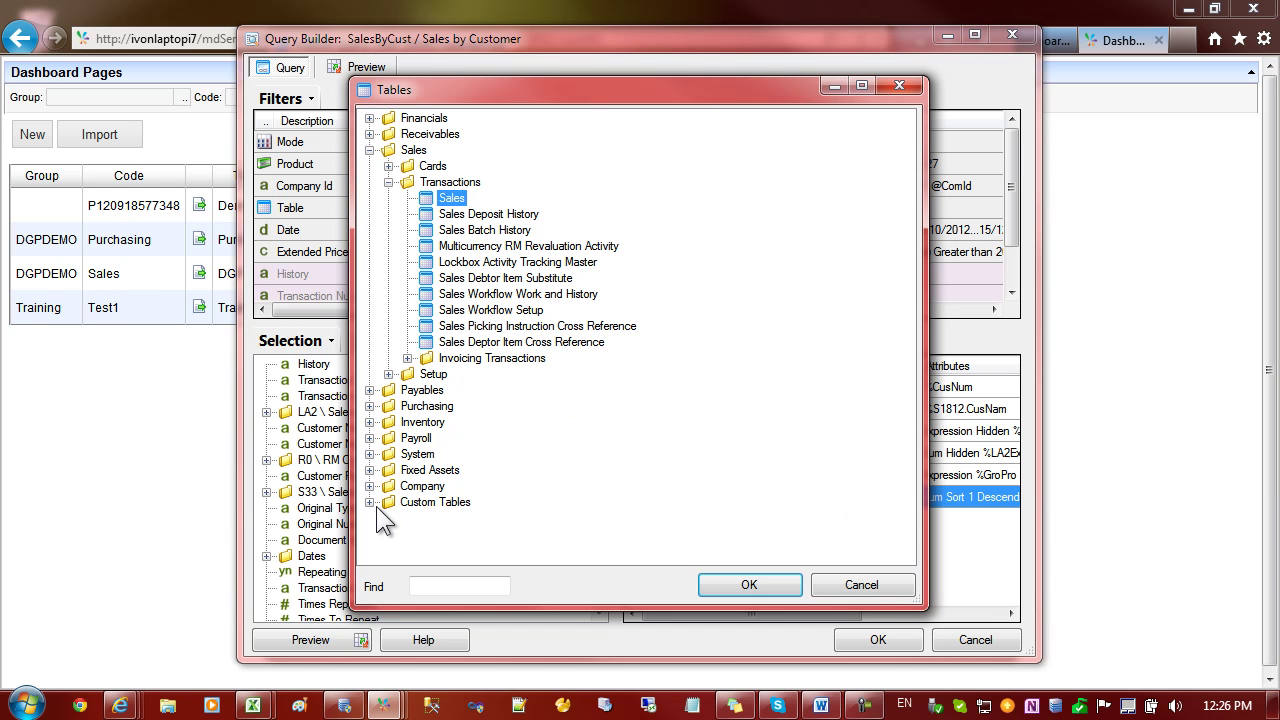
left_click(370, 503)
left_click(455, 518)
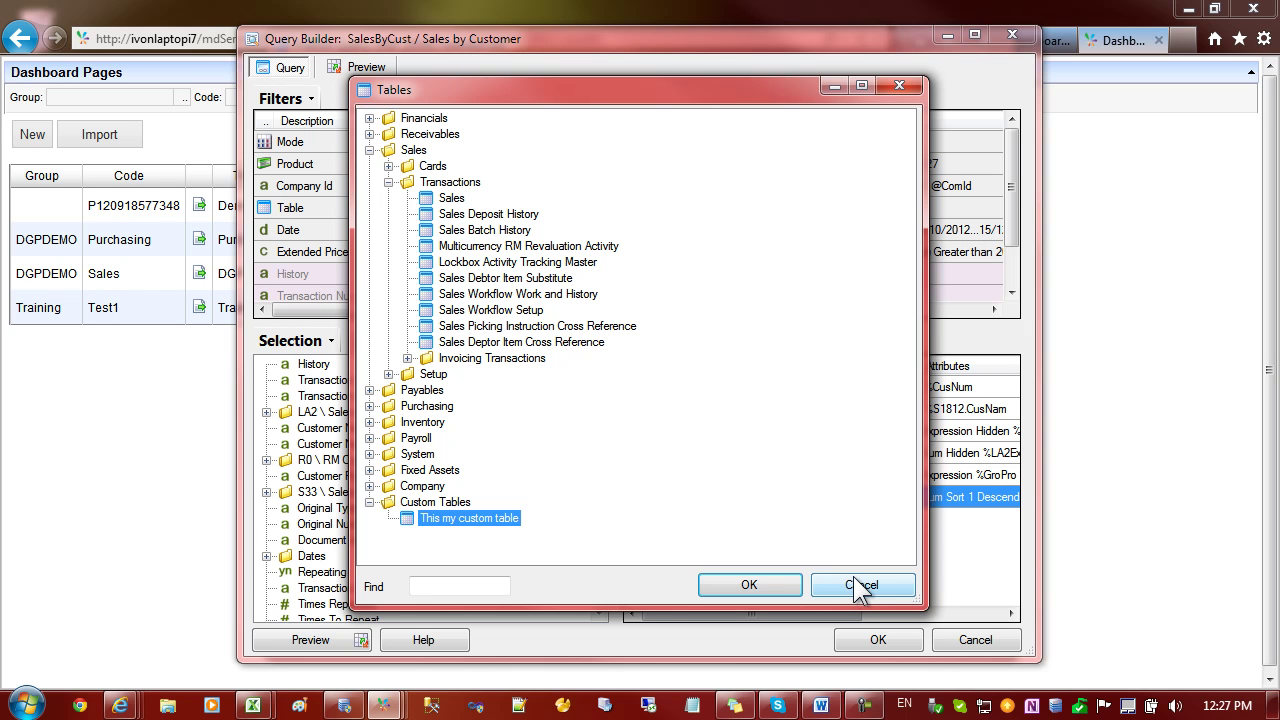
right_click(487, 528)
- Reopen the Custom Tables list, inspect the new table row's actions, and close it
left_click(525, 527)
left_click(465, 152)
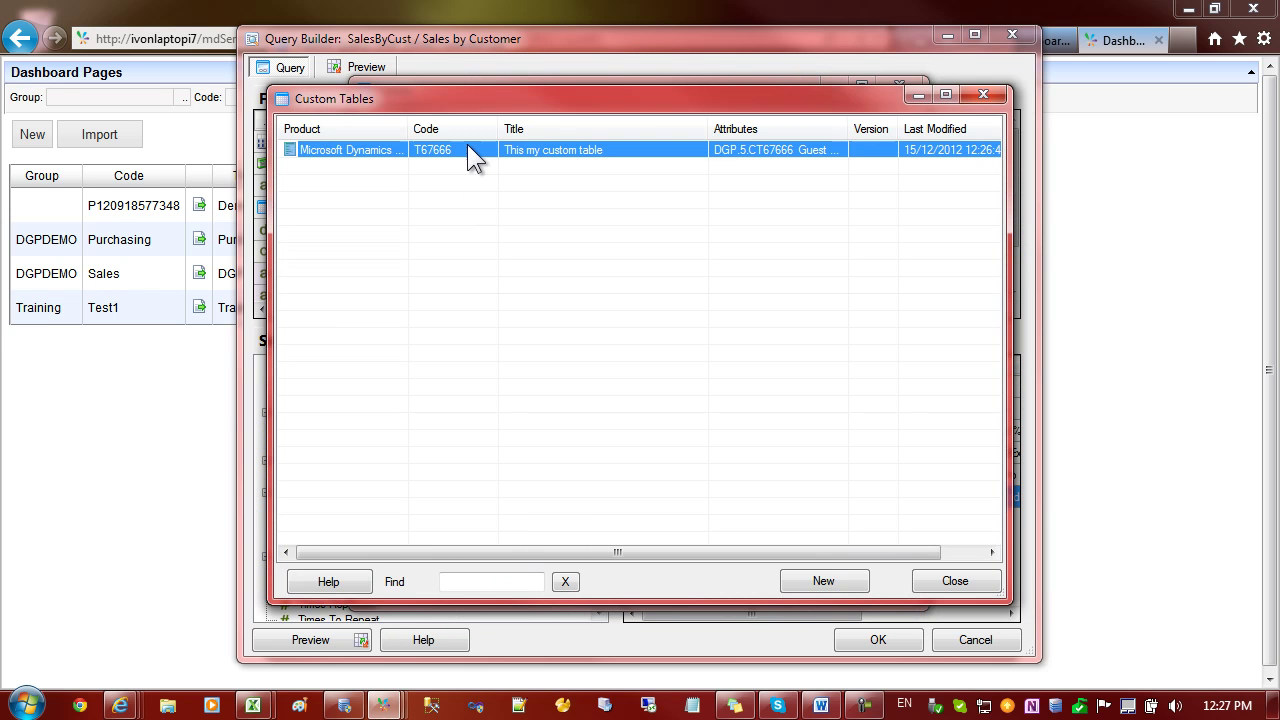
right_click(468, 150)
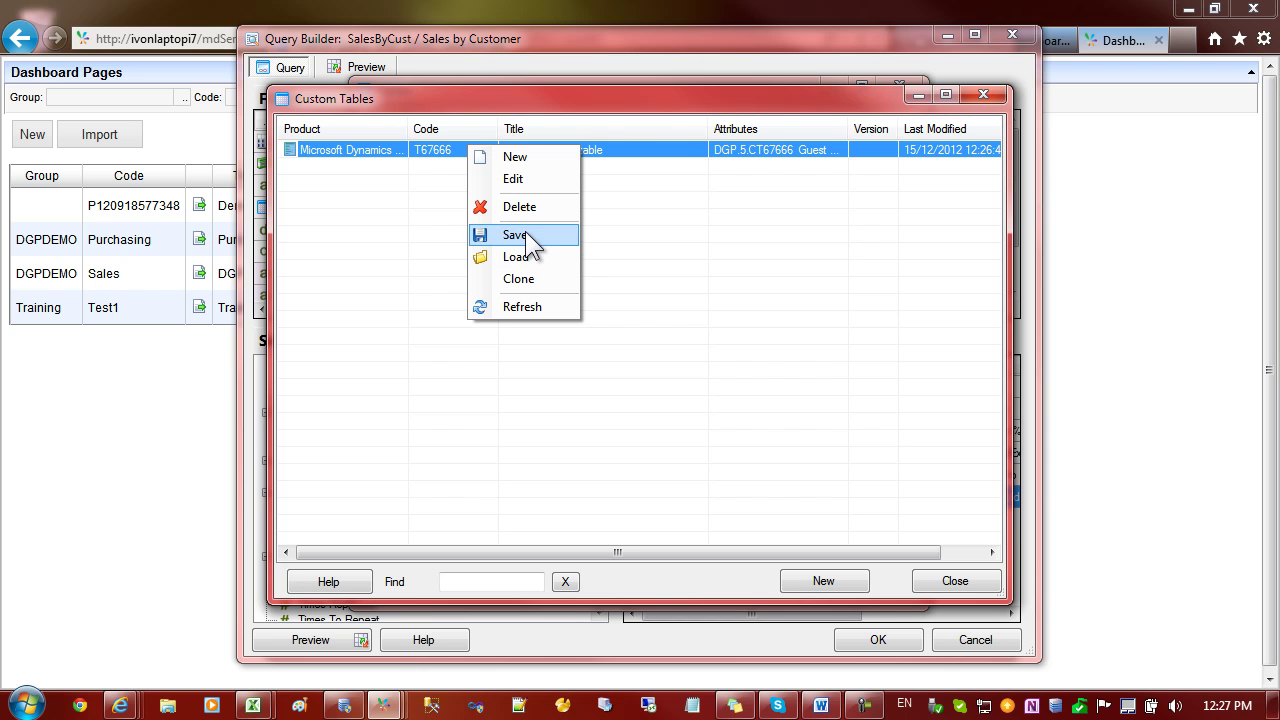
left_click(966, 586)
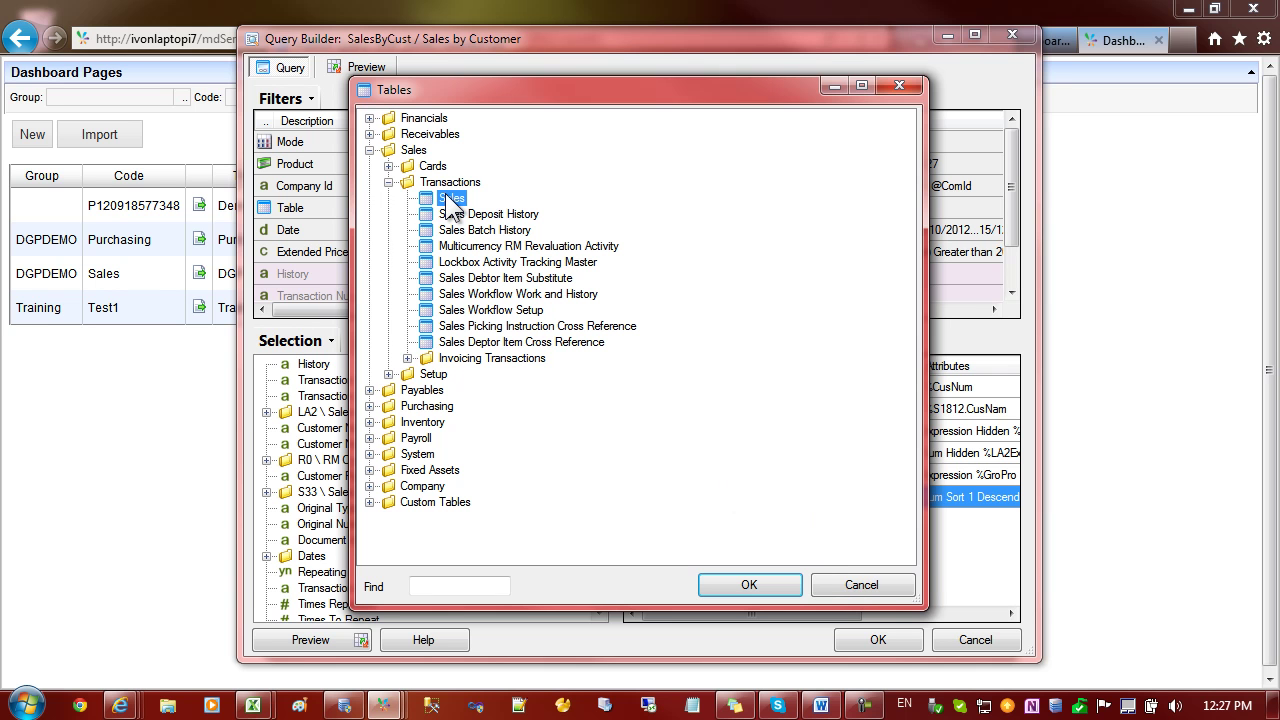
left_click(857, 584)
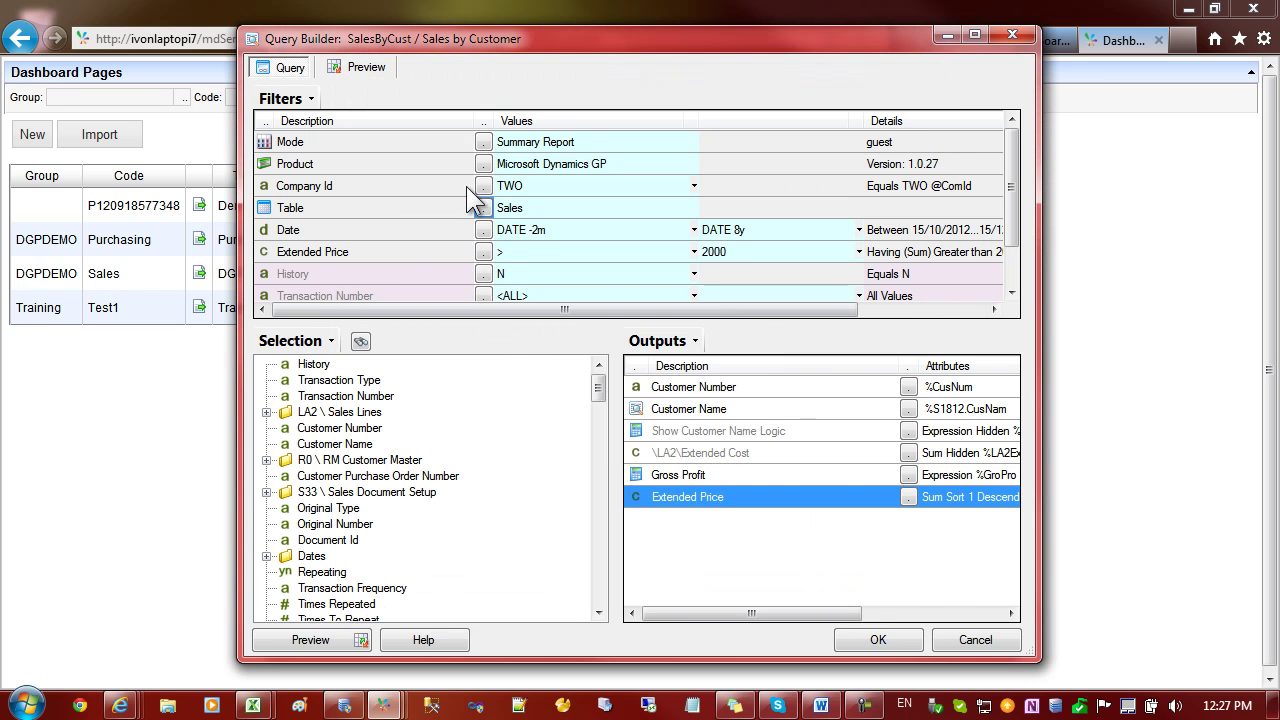
left_click(318, 413)
left_click(315, 428)
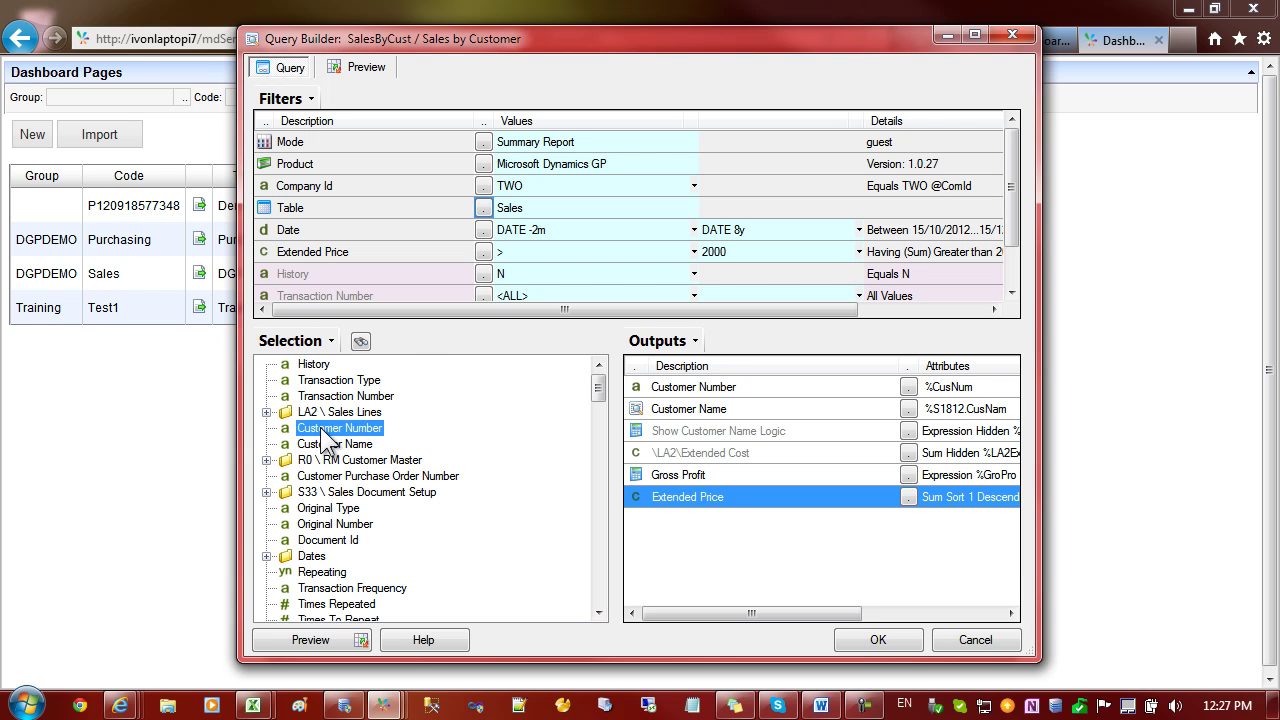
right_click(328, 432)
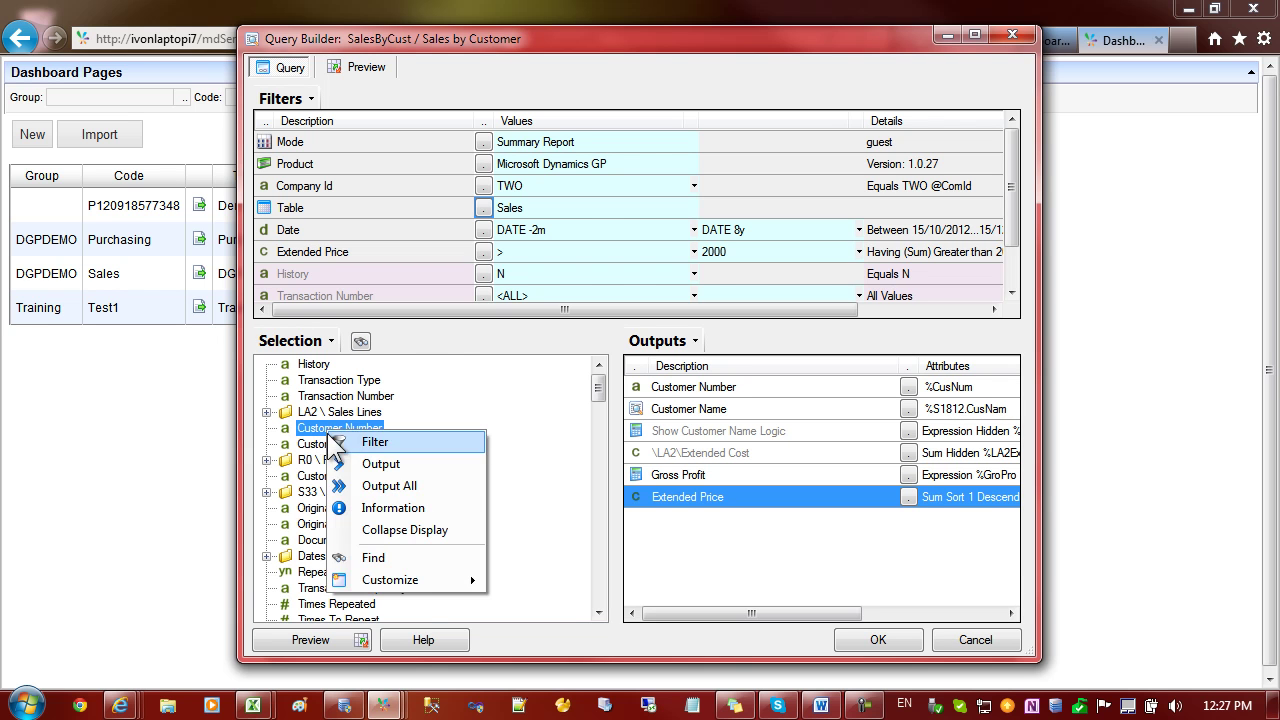
mouse_move(418, 581)
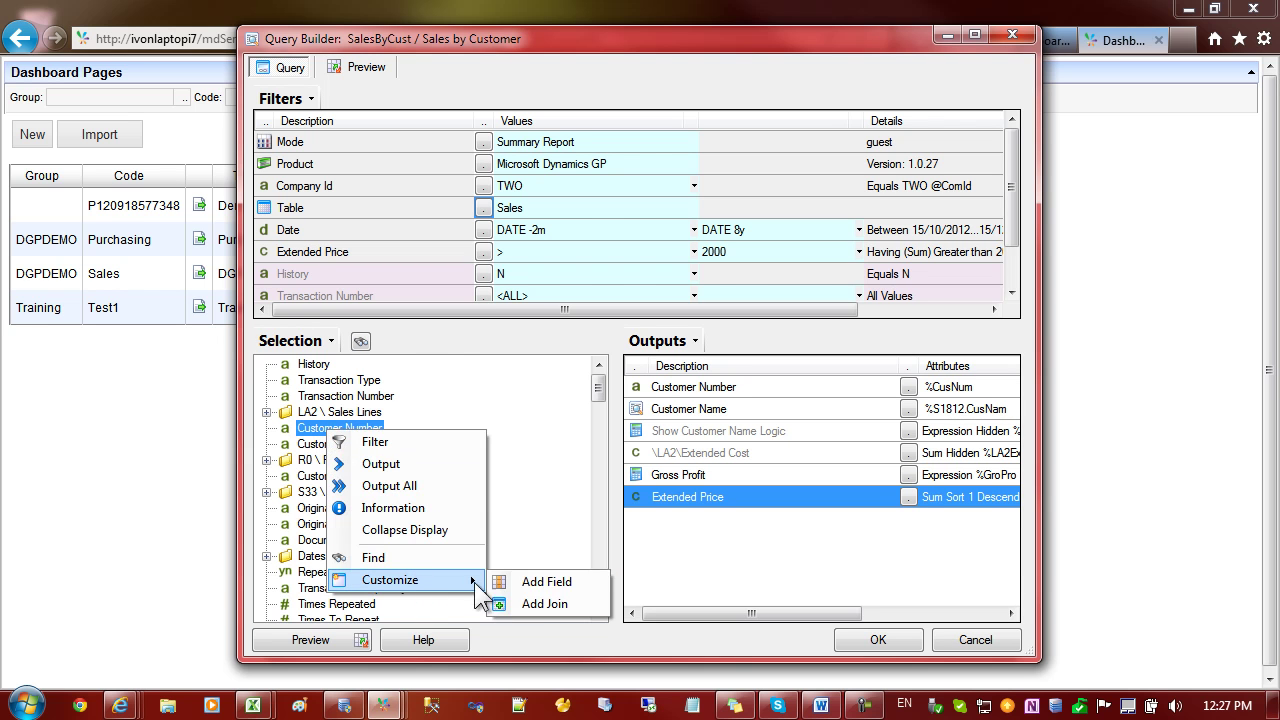
left_click(556, 581)
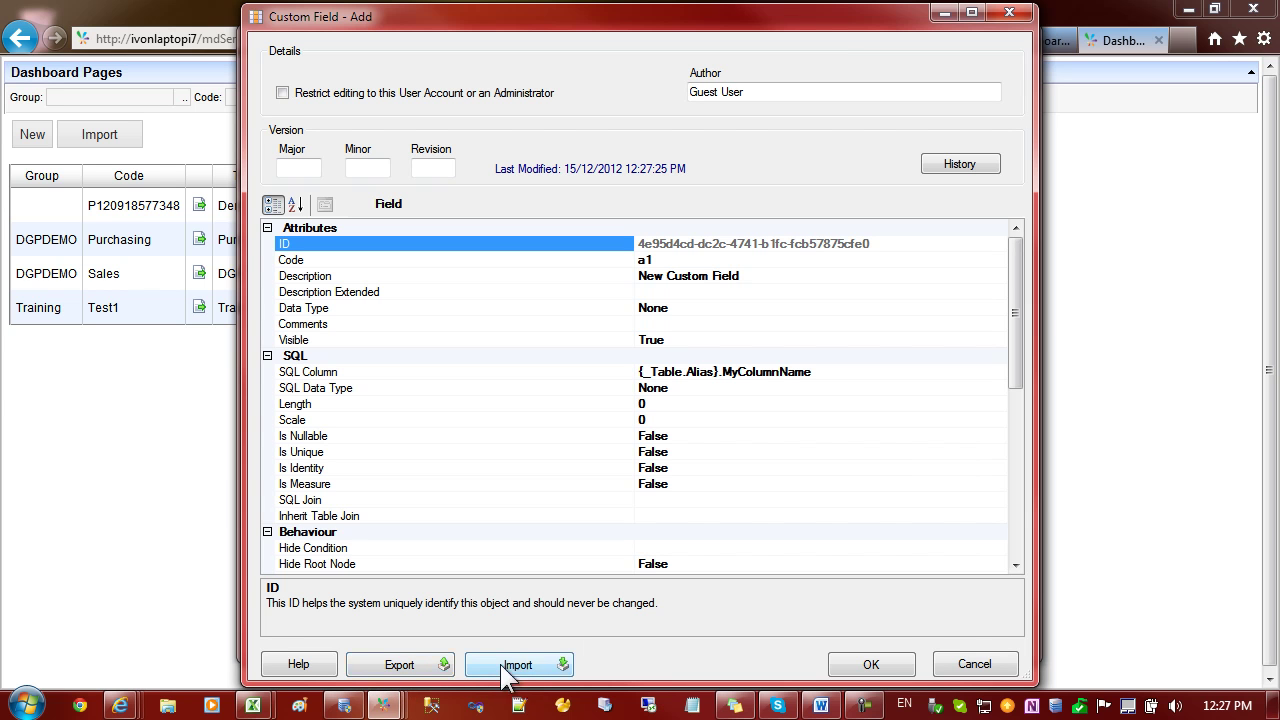
left_click(975, 664)
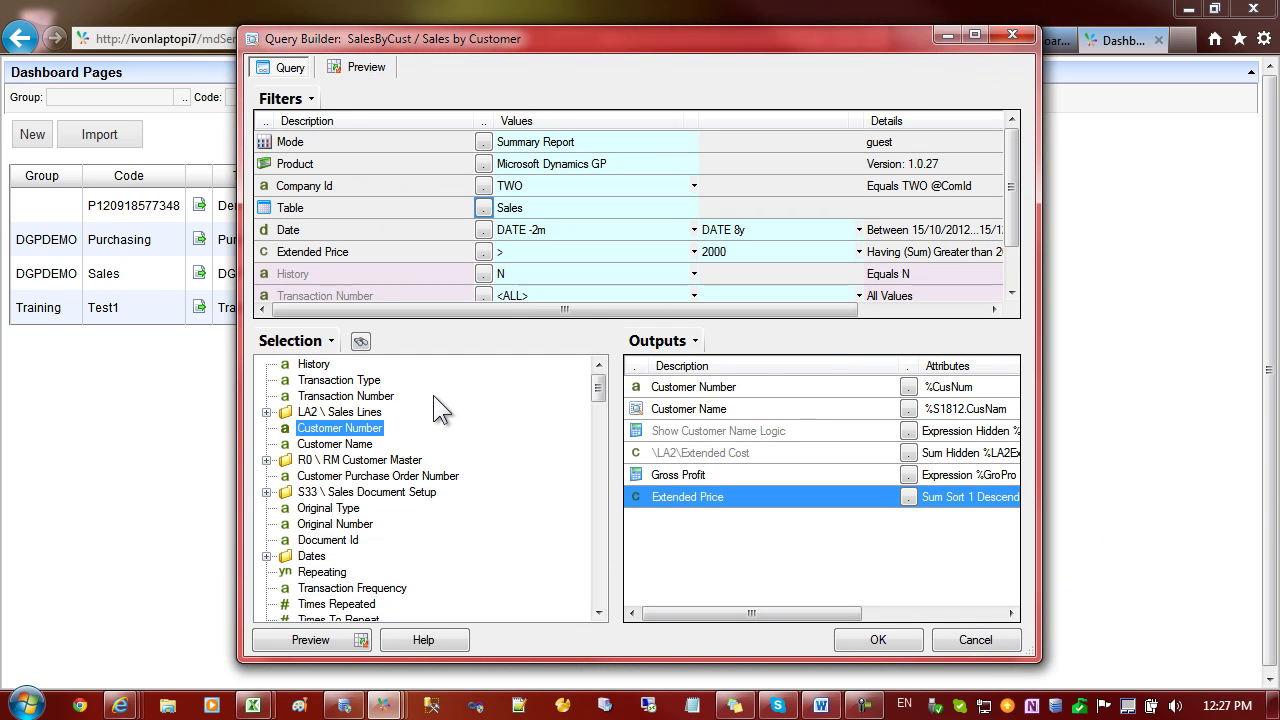
left_click(328, 383)
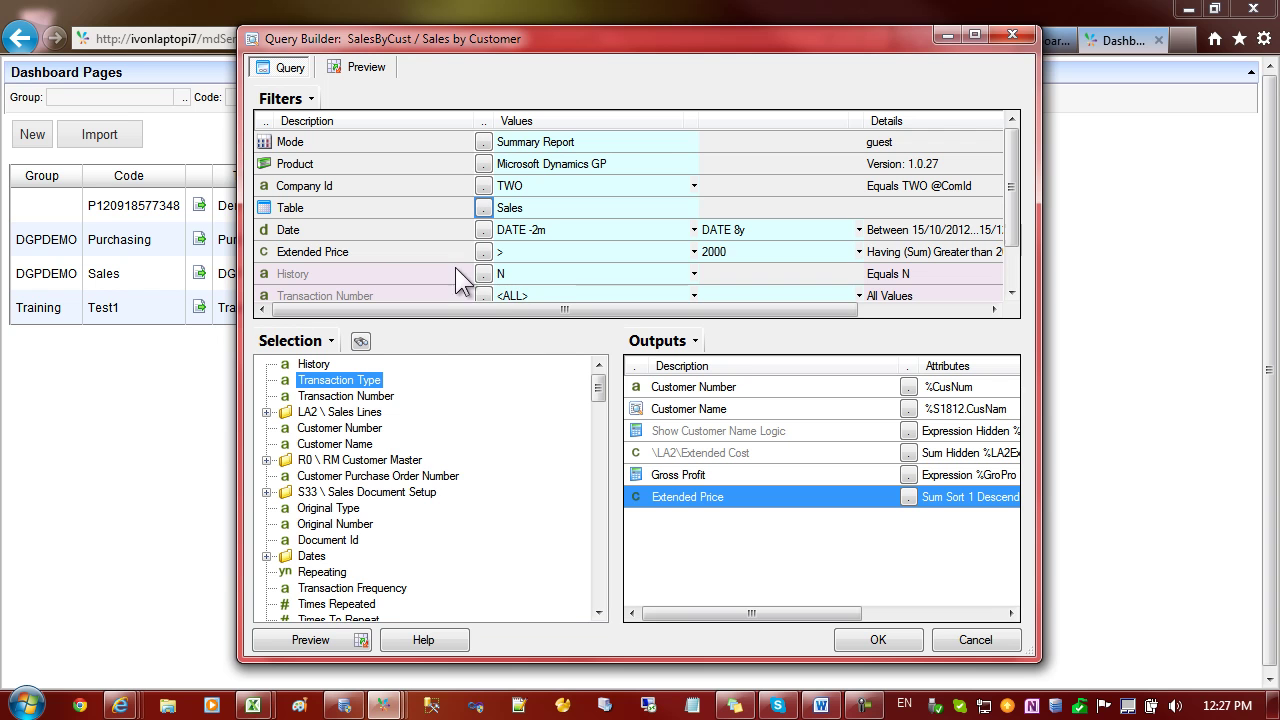
right_click(391, 224)
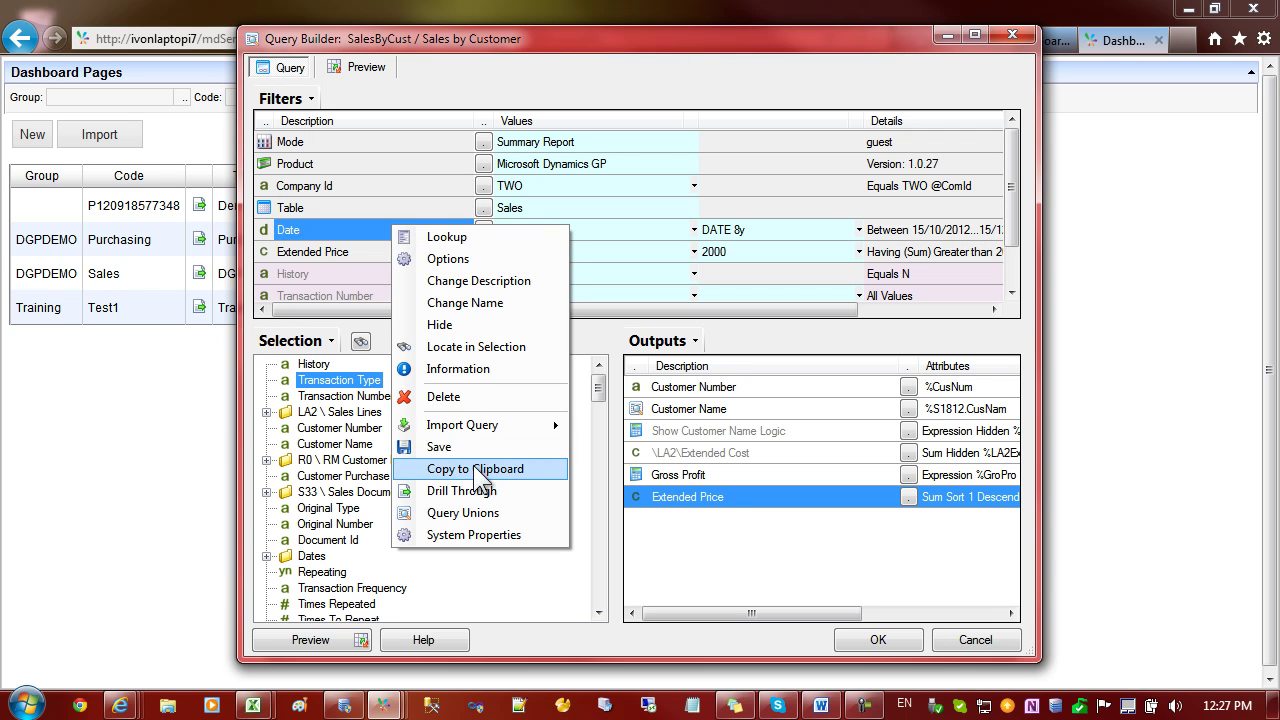
mouse_move(492, 421)
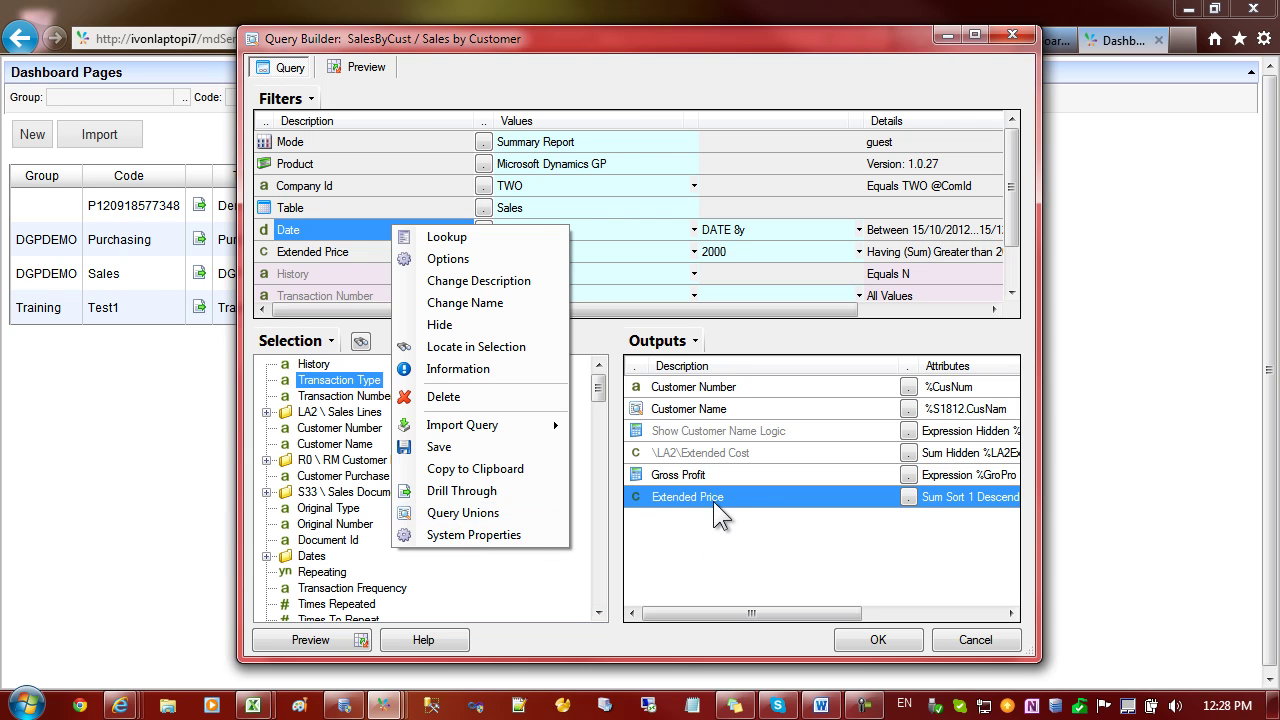
left_click(707, 498)
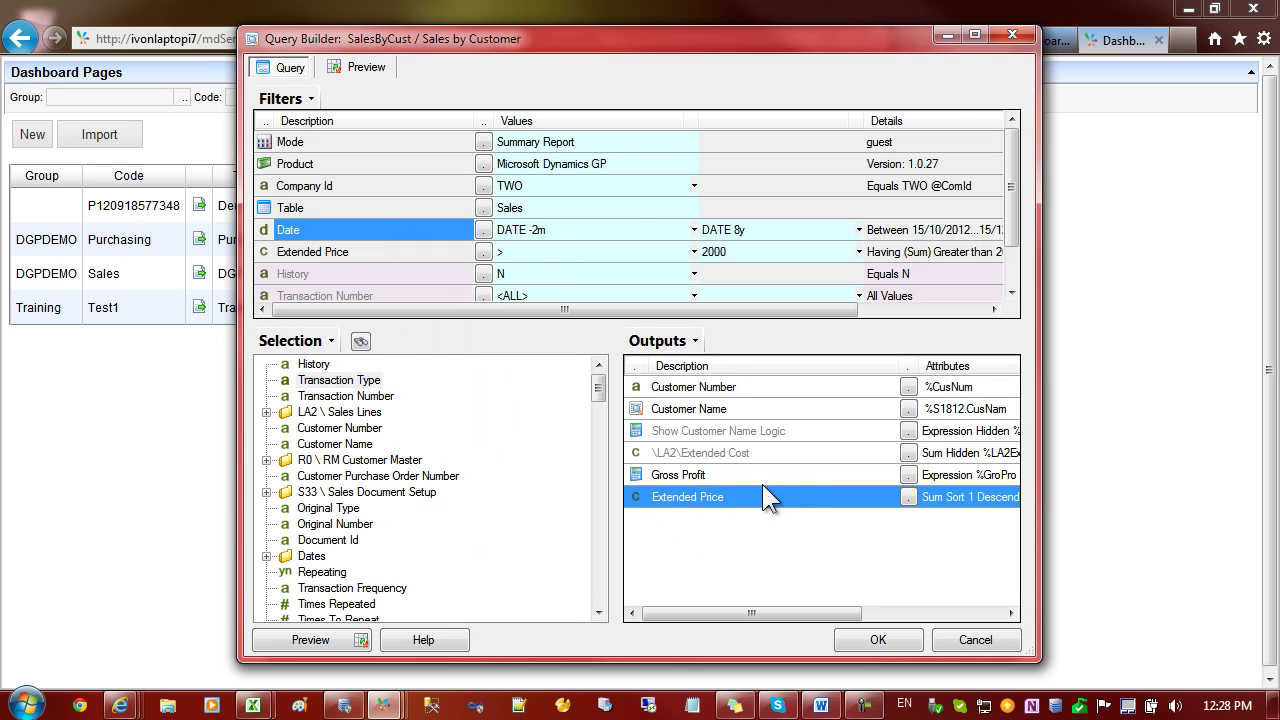